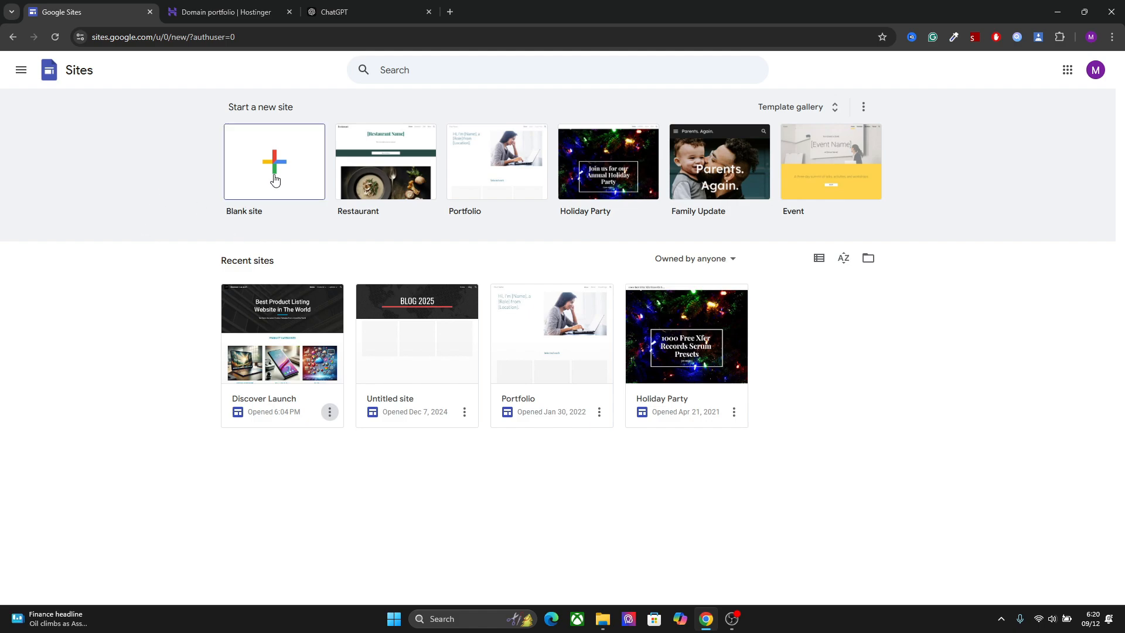
Browse the template gallery and create a new blank site
click(786, 111)
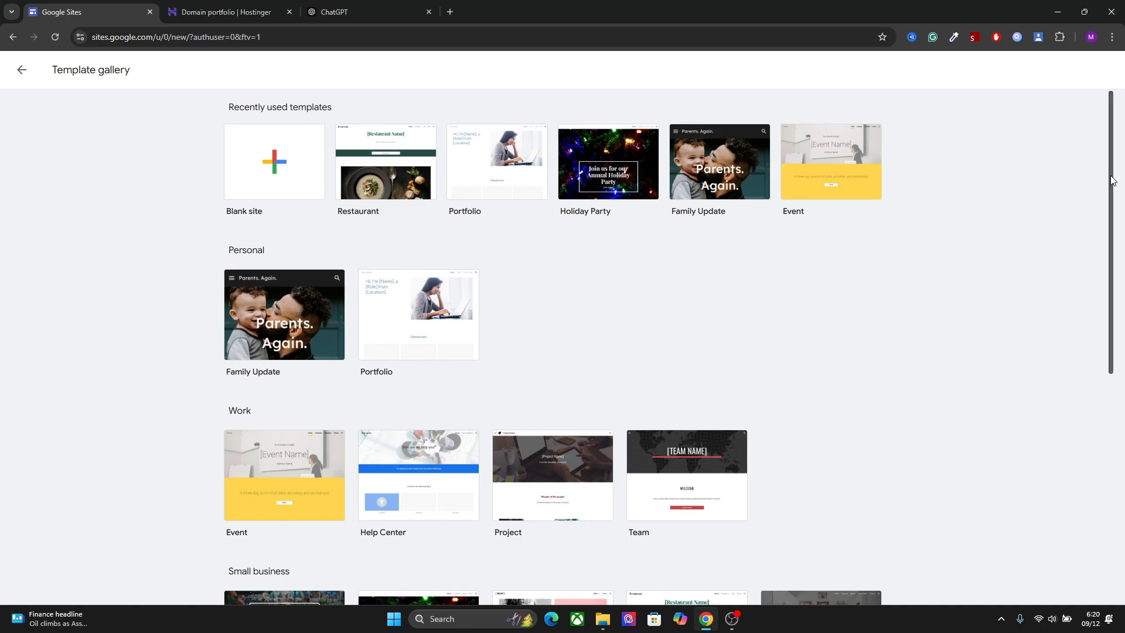
mouse_move(1112, 176)
mouse_down()
mouse_move(1107, 365)
mouse_move(1107, 182)
mouse_up()
click(265, 158)
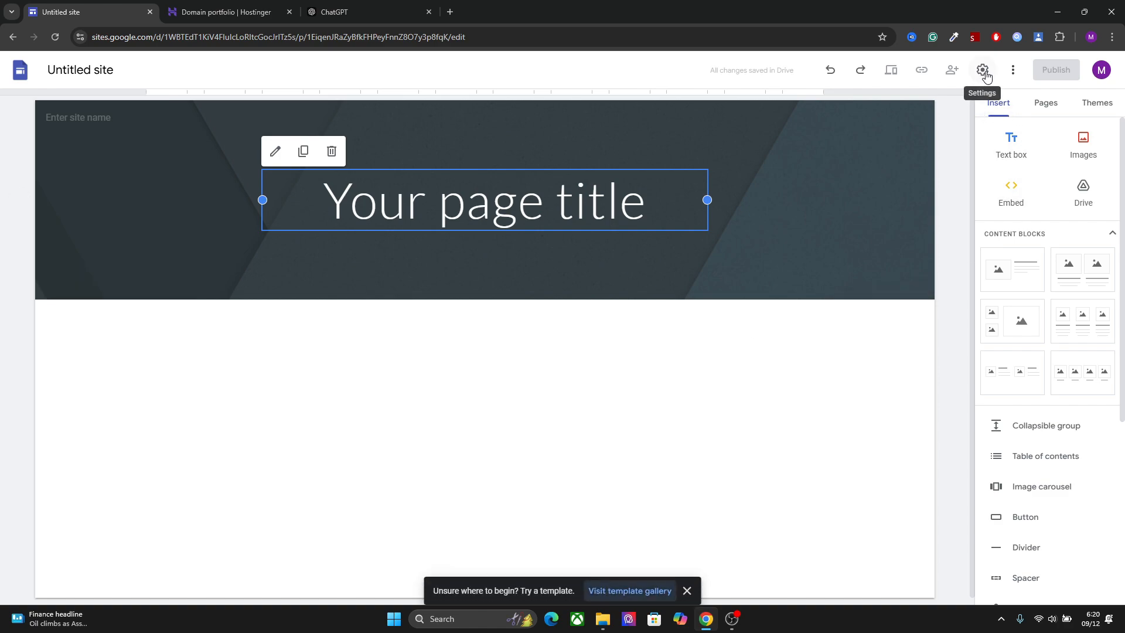
Start the custom domain setup from the site's settings
click(983, 71)
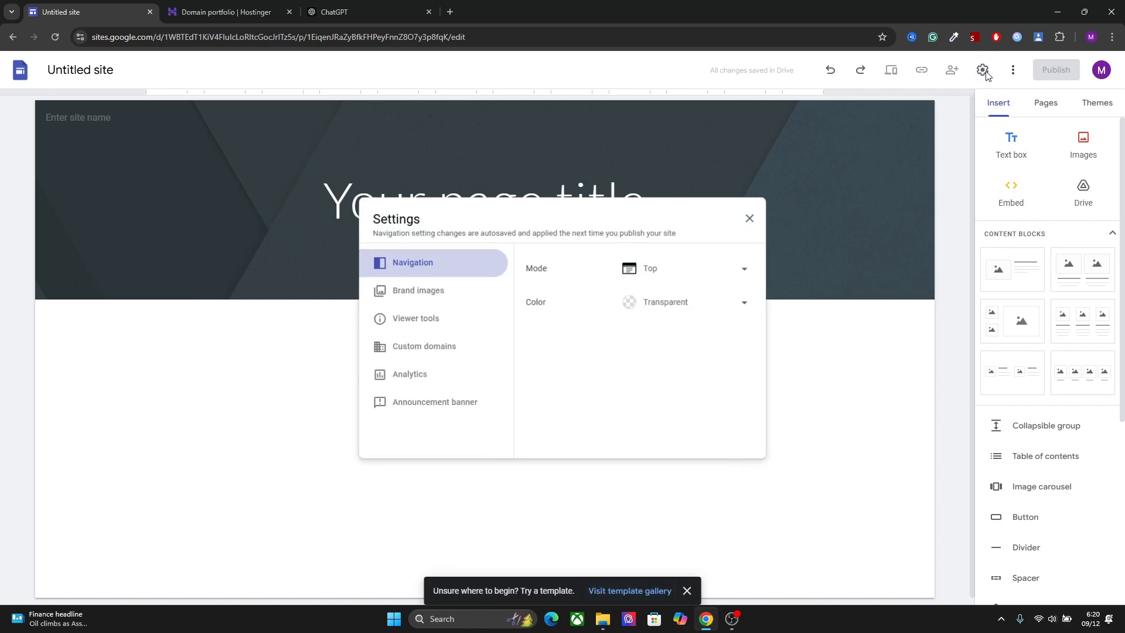
click(453, 346)
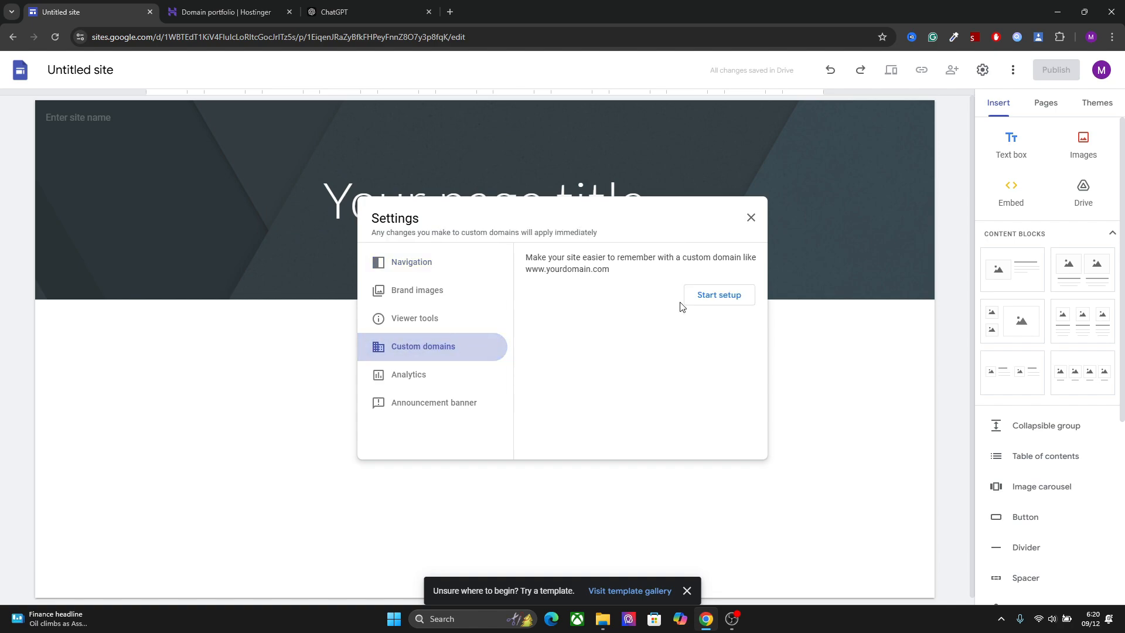
click(706, 299)
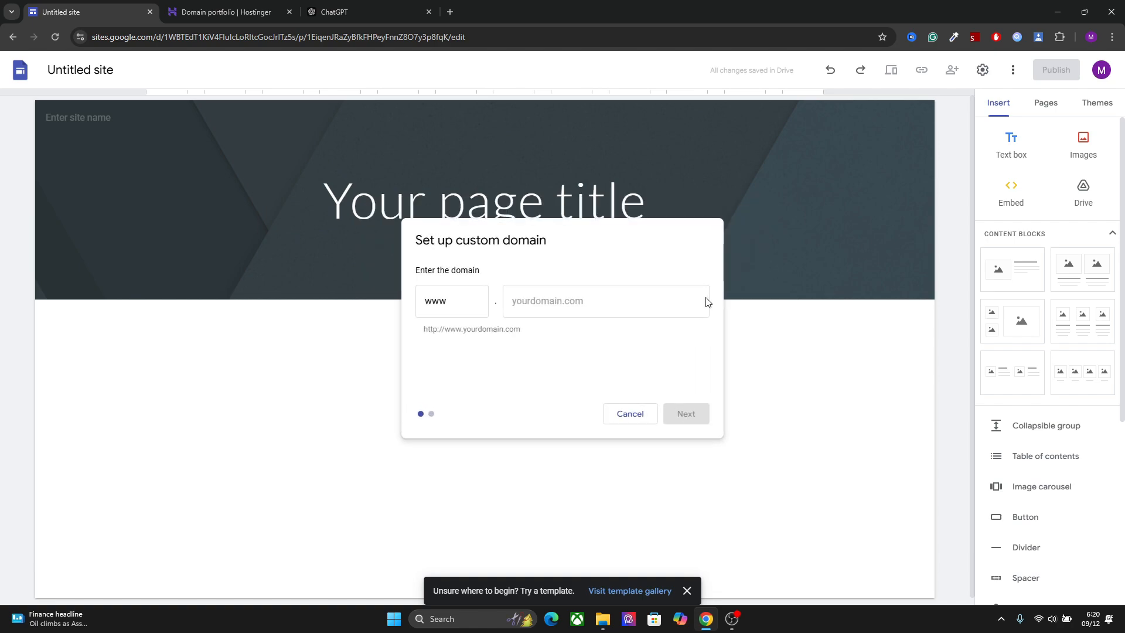
Enter wixstudiotemplates.store as the custom domain, keeping the www prefix
click(566, 301)
text(wi)
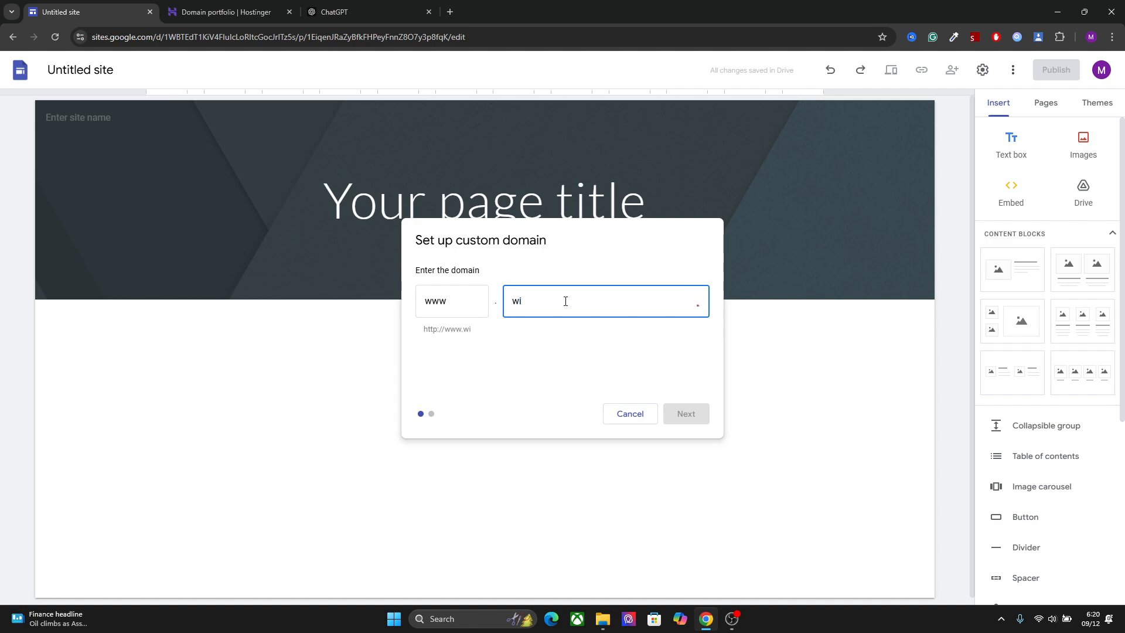
text(x)
text(d)
text(tu)
text(diotemp)
text(lates.store)
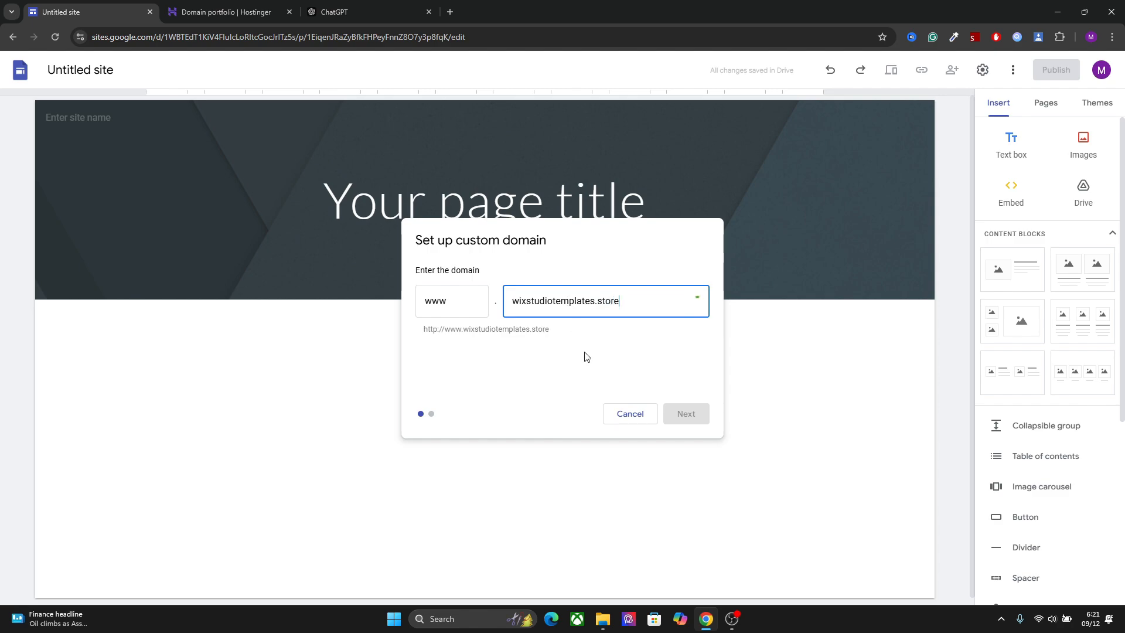
Switch to Hostinger, open the DNS / Nameservers page for wixstudiotemplates.store, and return to Google Sites
click(231, 8)
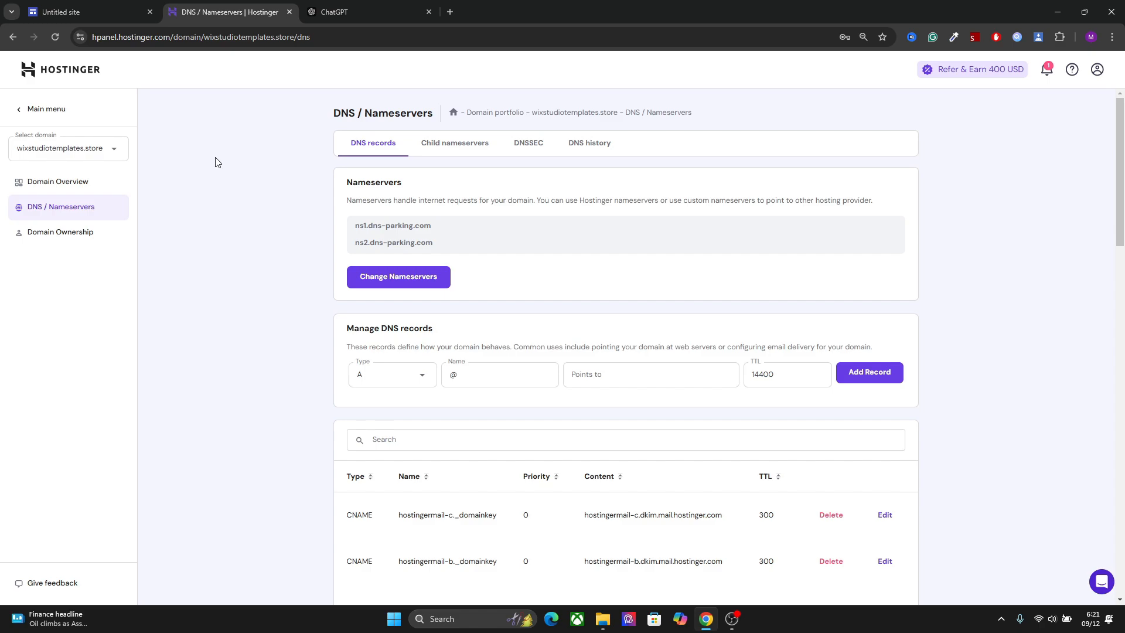
click(107, 6)
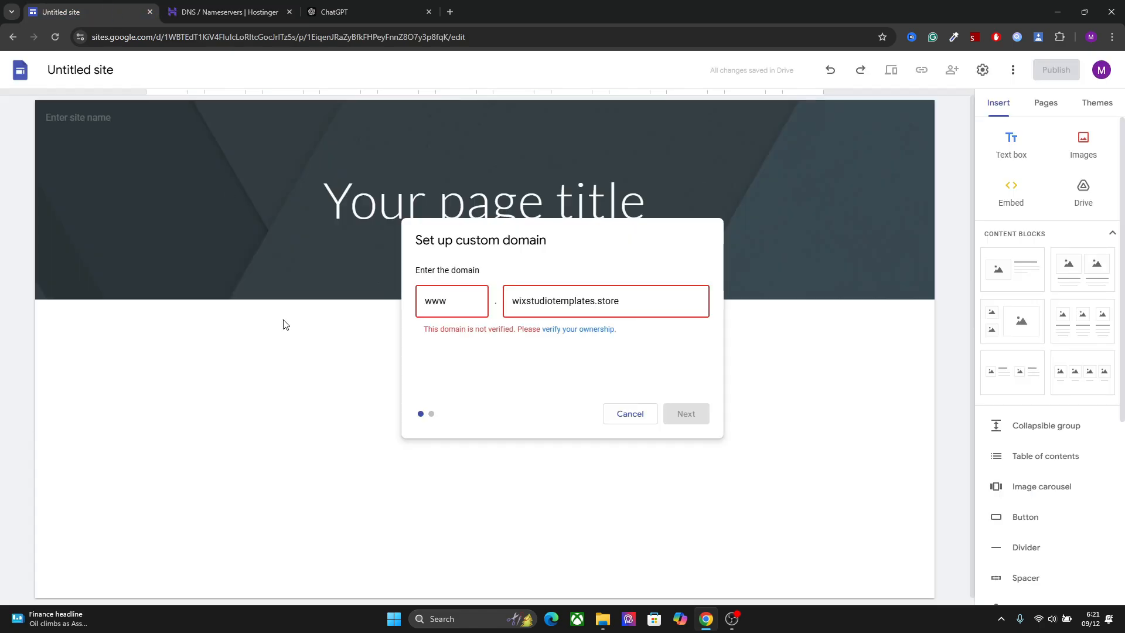
click(585, 332)
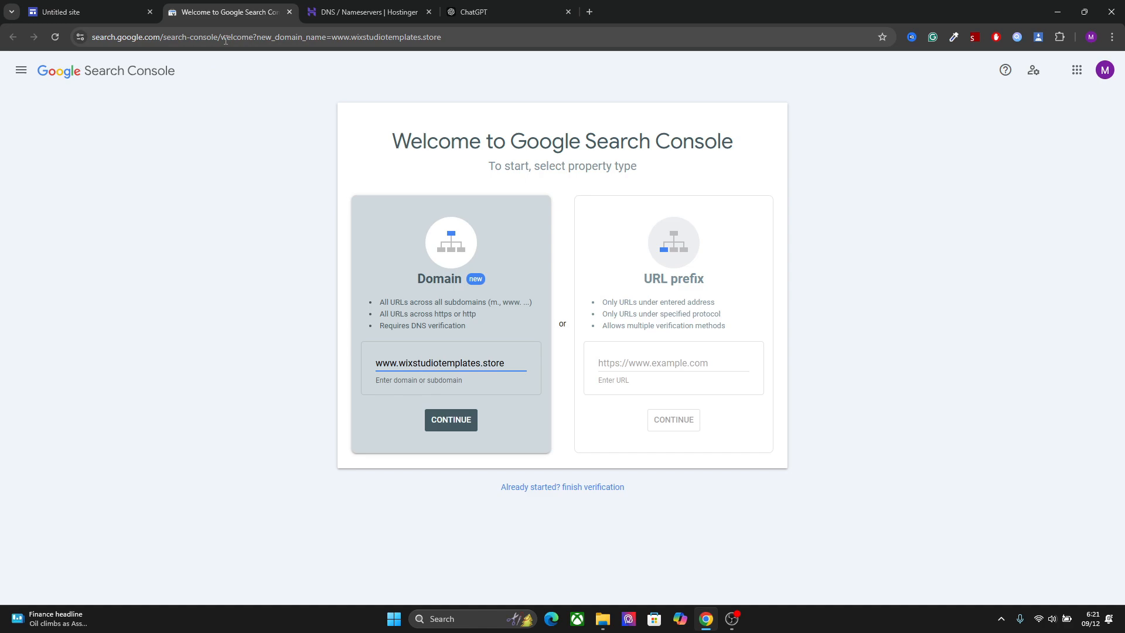
triple_click(468, 362)
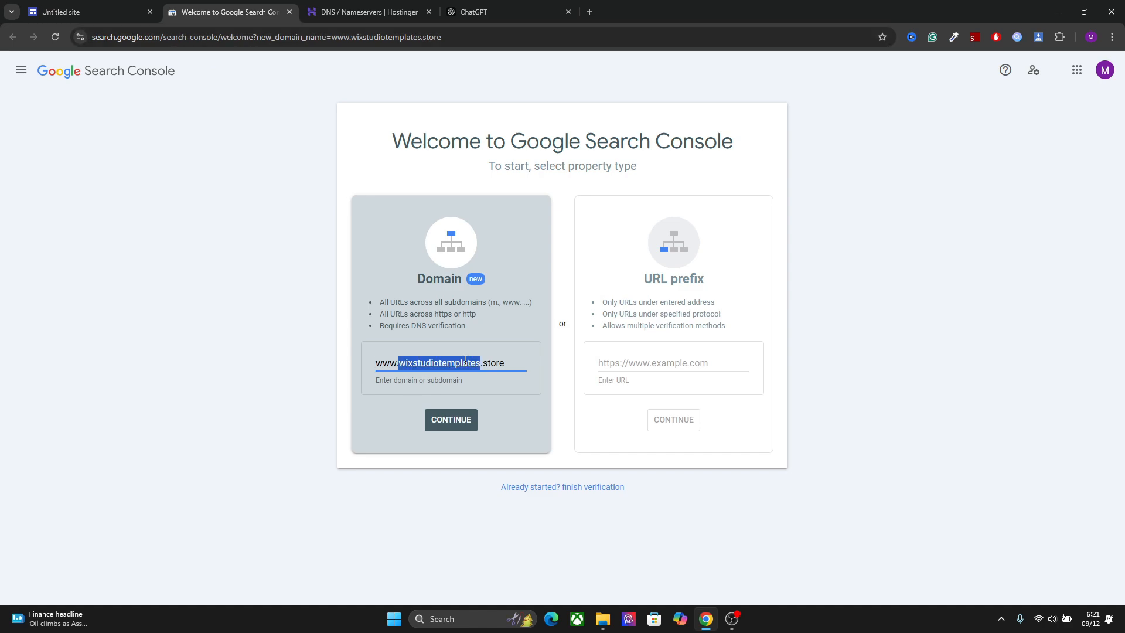
click(518, 402)
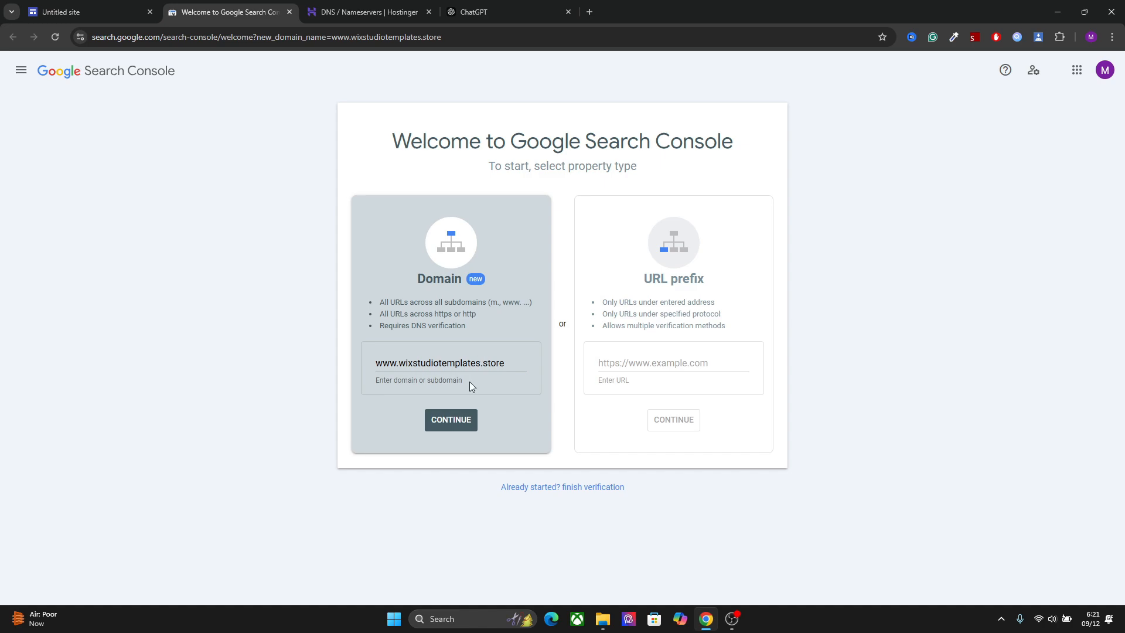
click(456, 420)
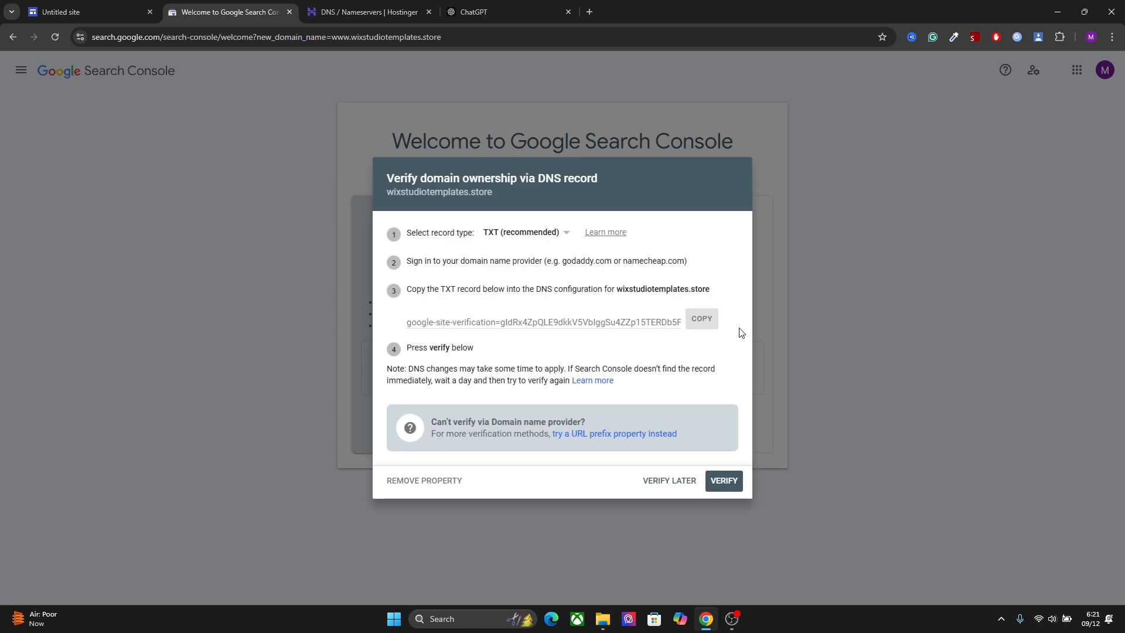
Copy the site verification token from Search Console and add it in Hostinger as the value of a TXT record named @ with TTL 14400
click(703, 319)
click(366, 12)
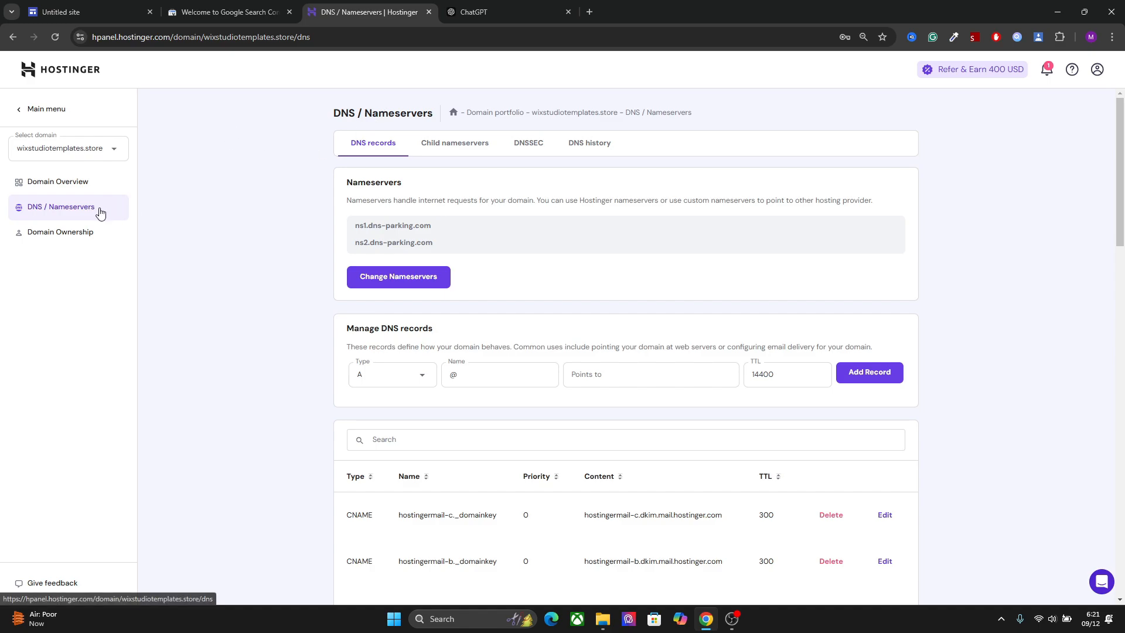
scroll(1103, 202, down, 3)
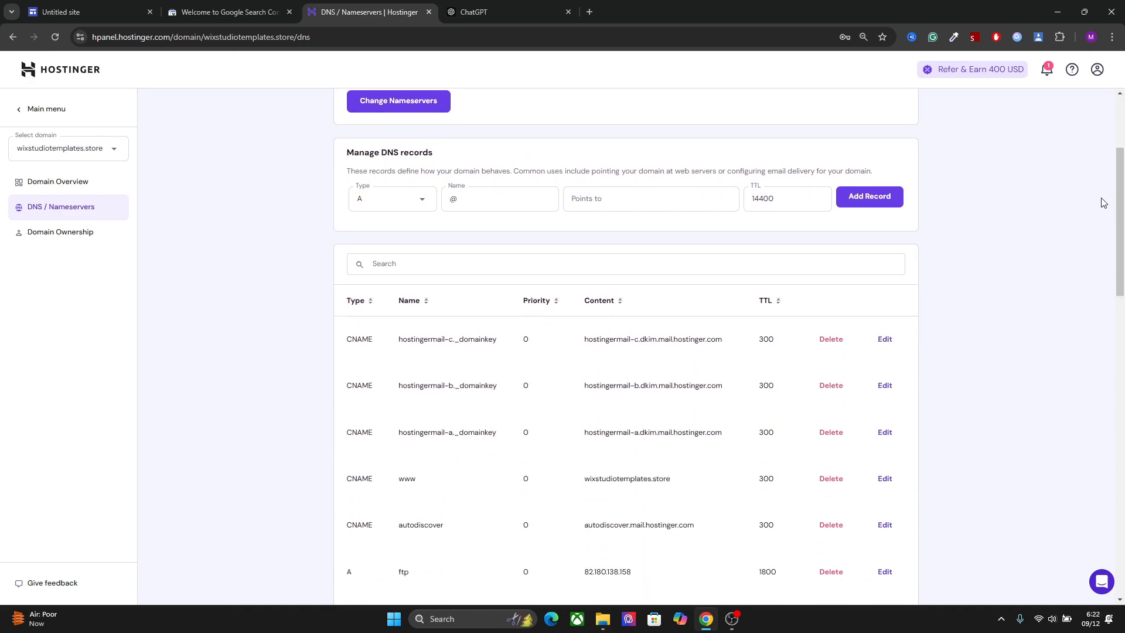
click(414, 201)
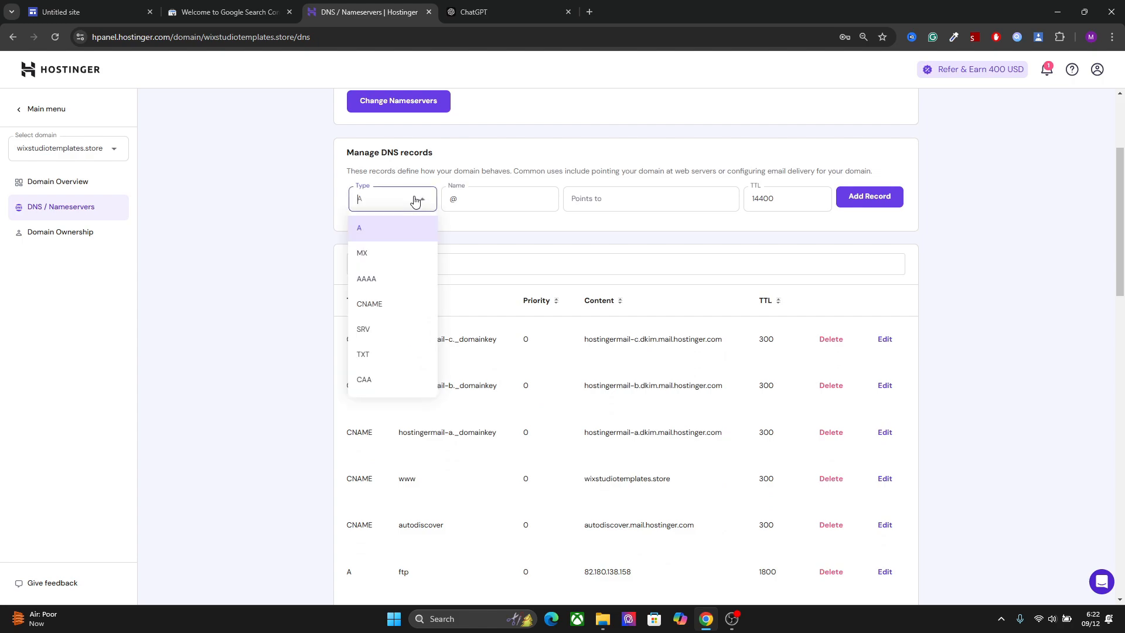
click(381, 355)
click(634, 191)
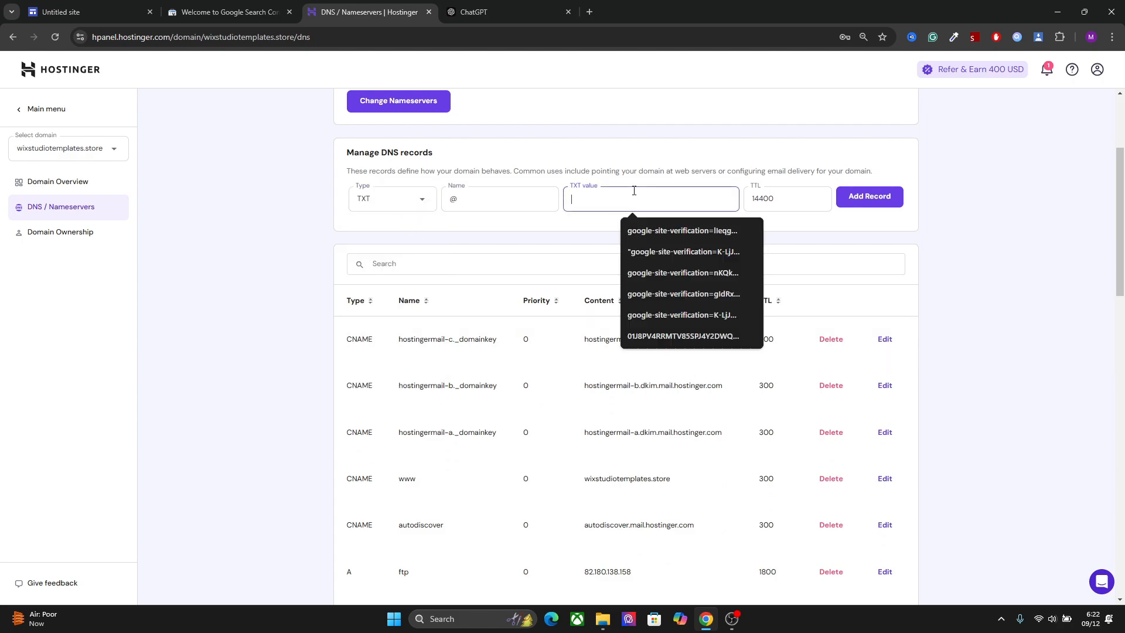
key(ctrl+v)
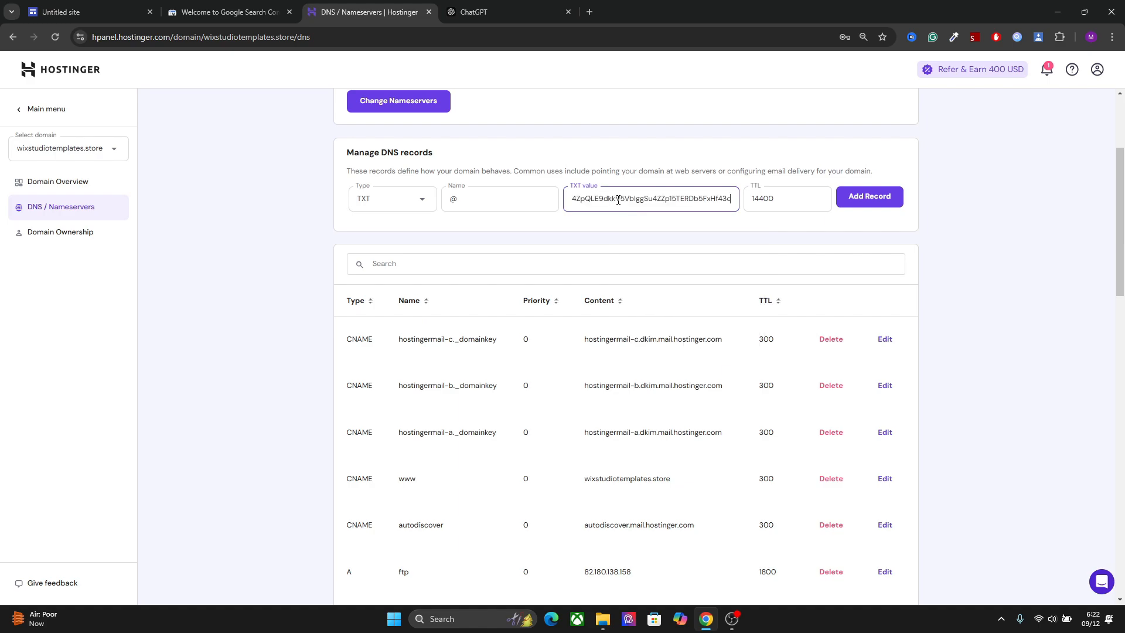
click(212, 6)
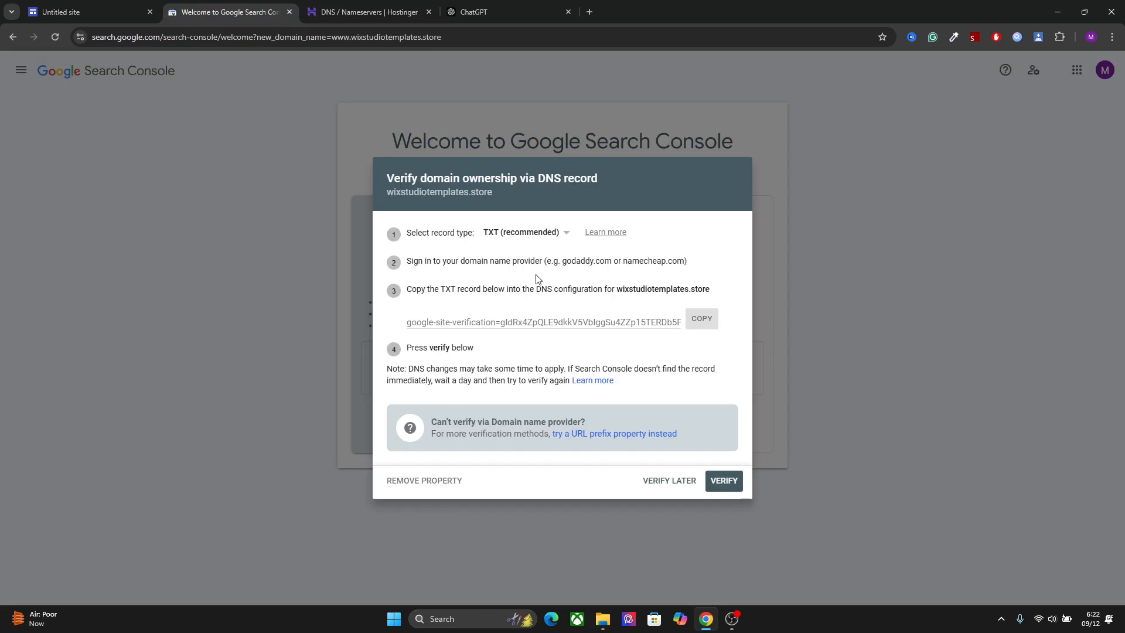
click(361, 7)
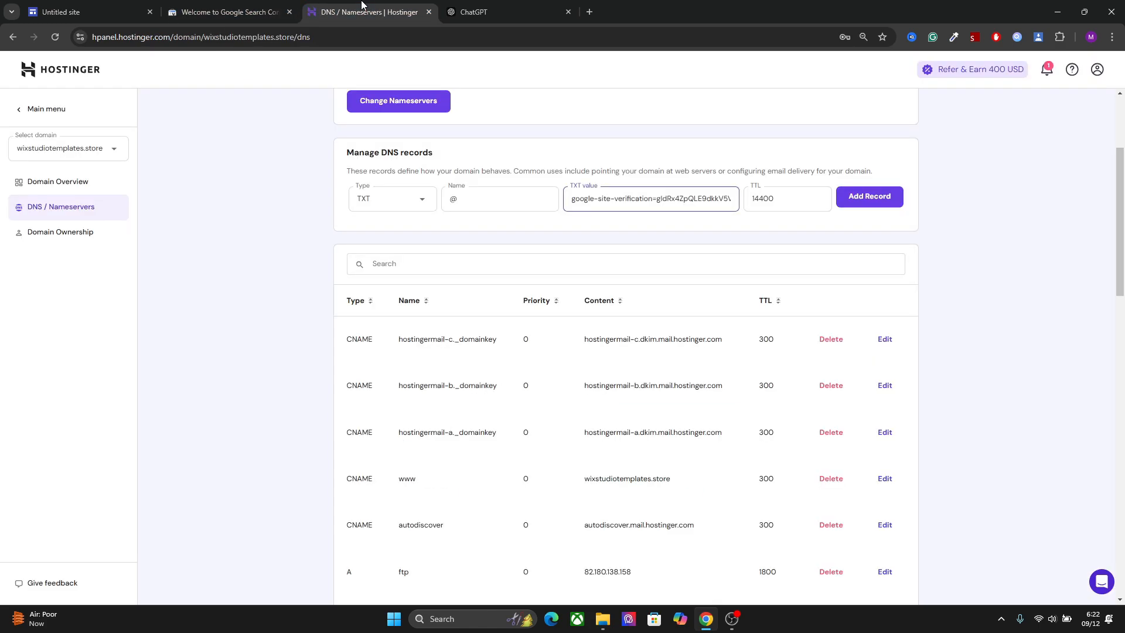
click(870, 198)
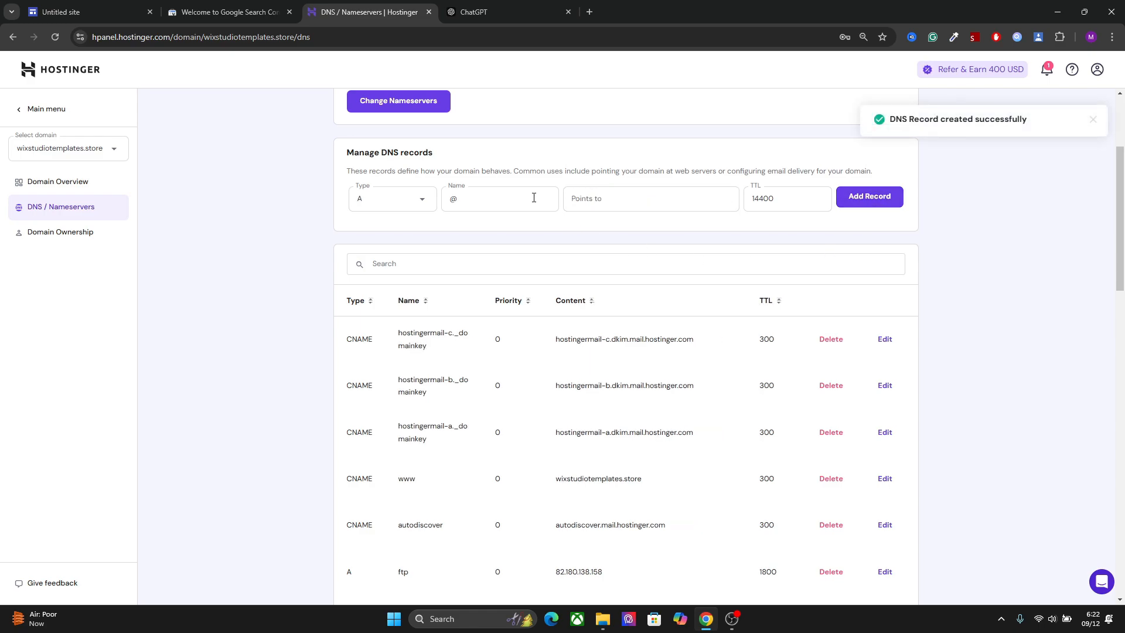
Return to Search Console, verify the domain's ownership through the DNS record, and go to the property
click(228, 10)
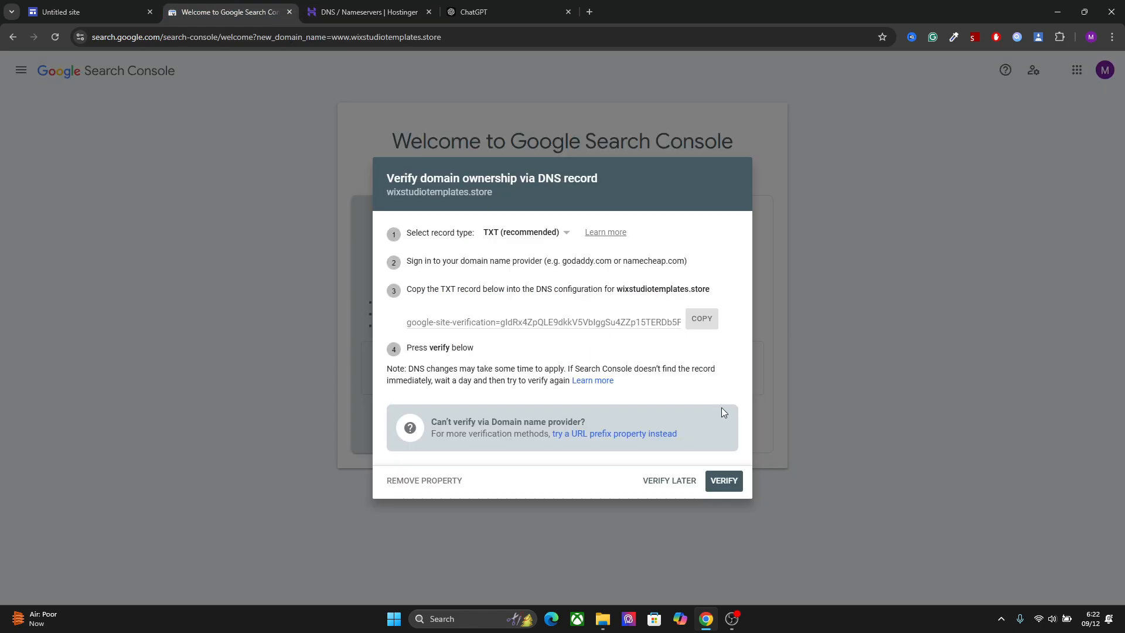
click(722, 481)
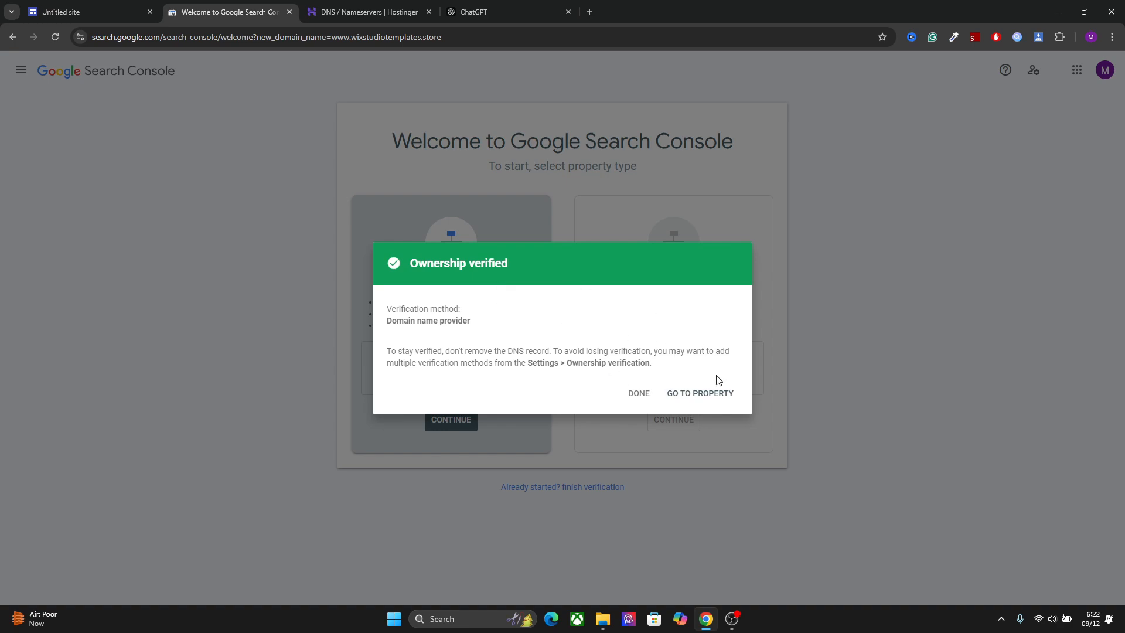
click(700, 393)
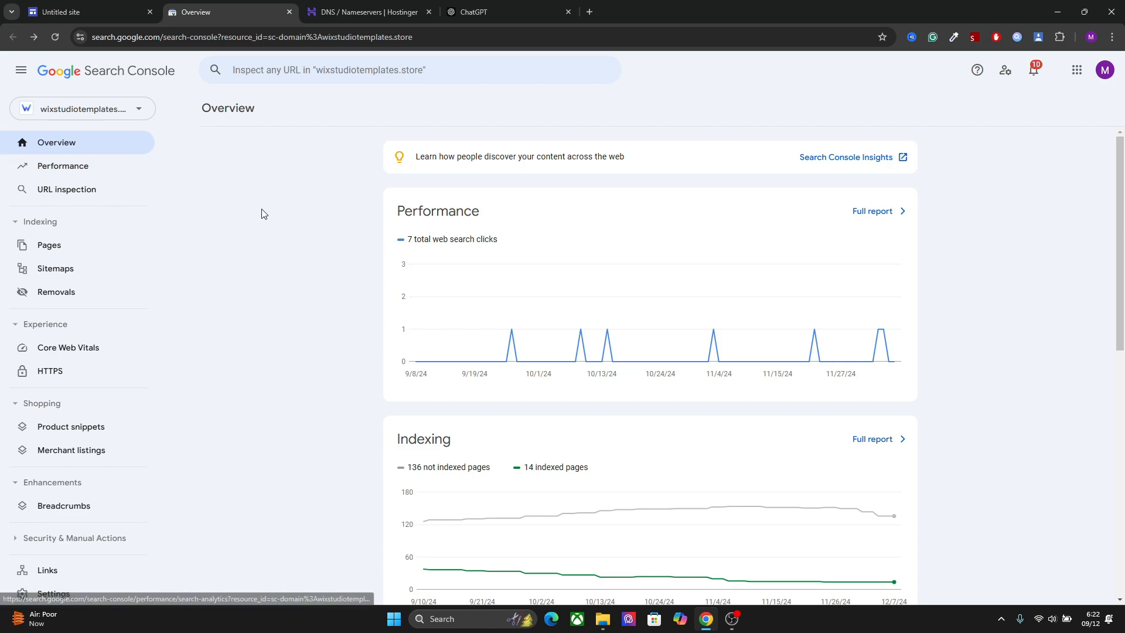
Re-enter wixstudiotemplates.store in the Google Sites domain setup, continue to the registrar instructions, and copy the CNAME destination ghs.googlehosted.com
click(47, 6)
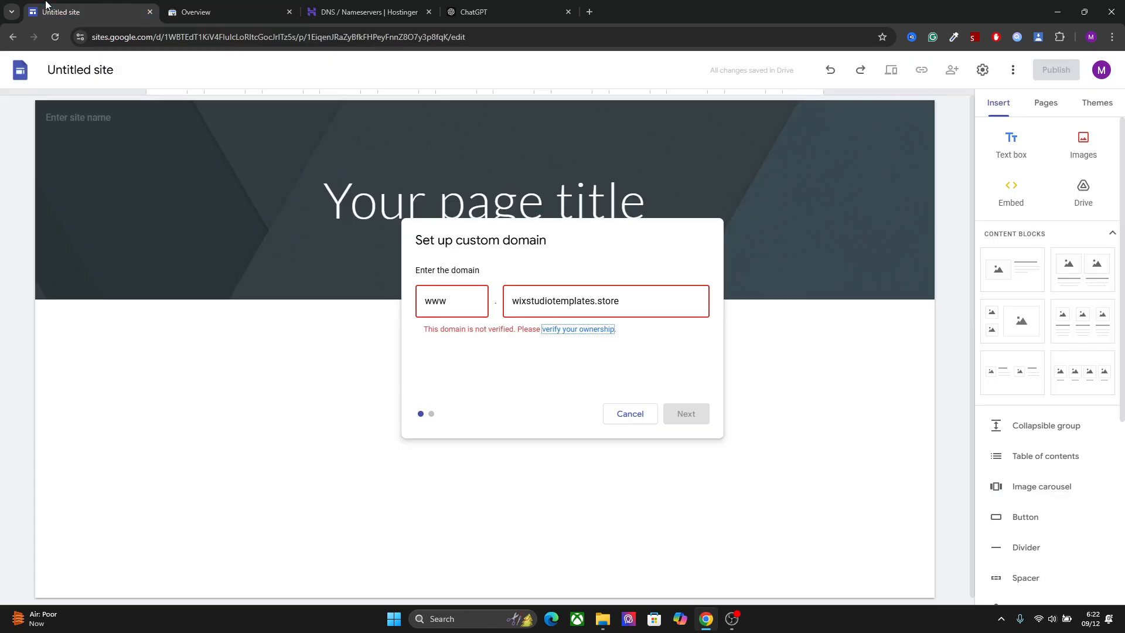
click(632, 294)
key(BackSpace)
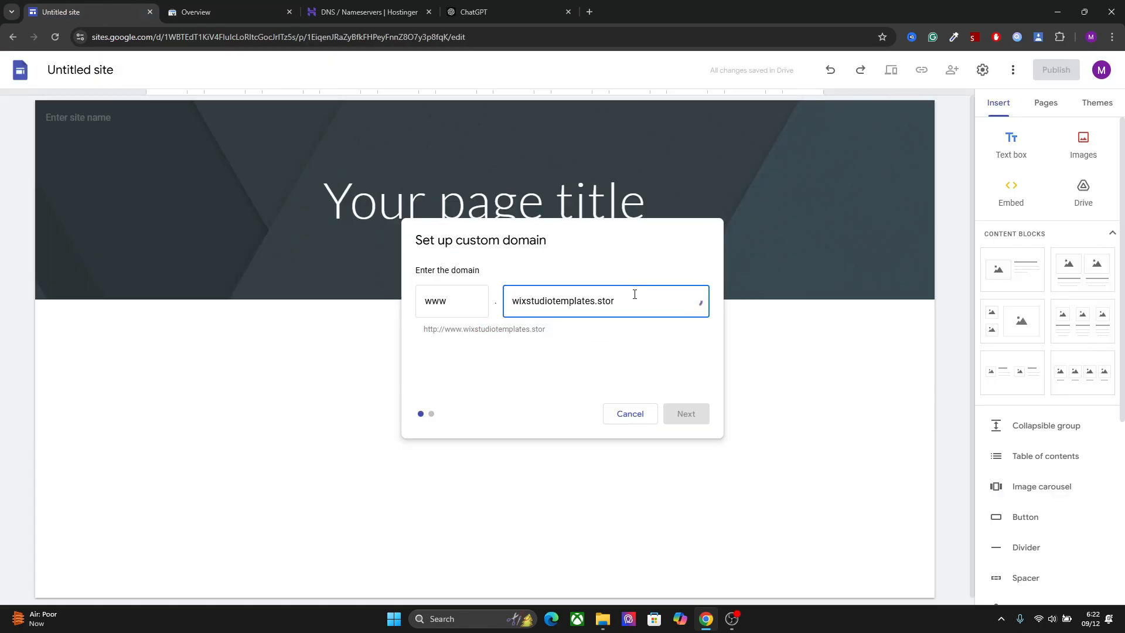
text(e)
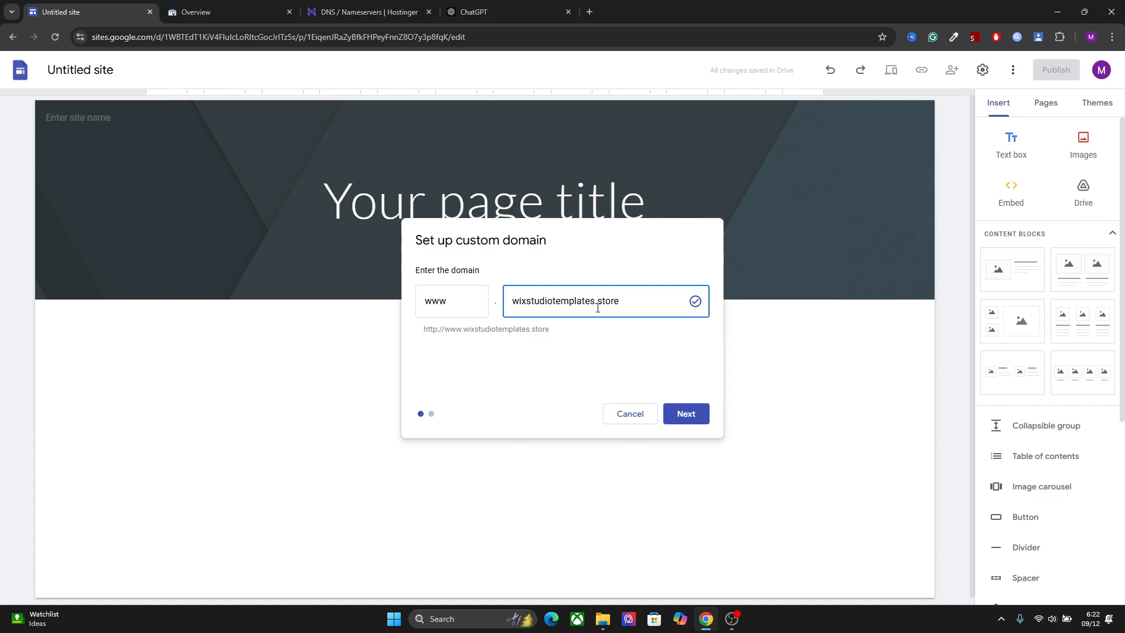
click(683, 416)
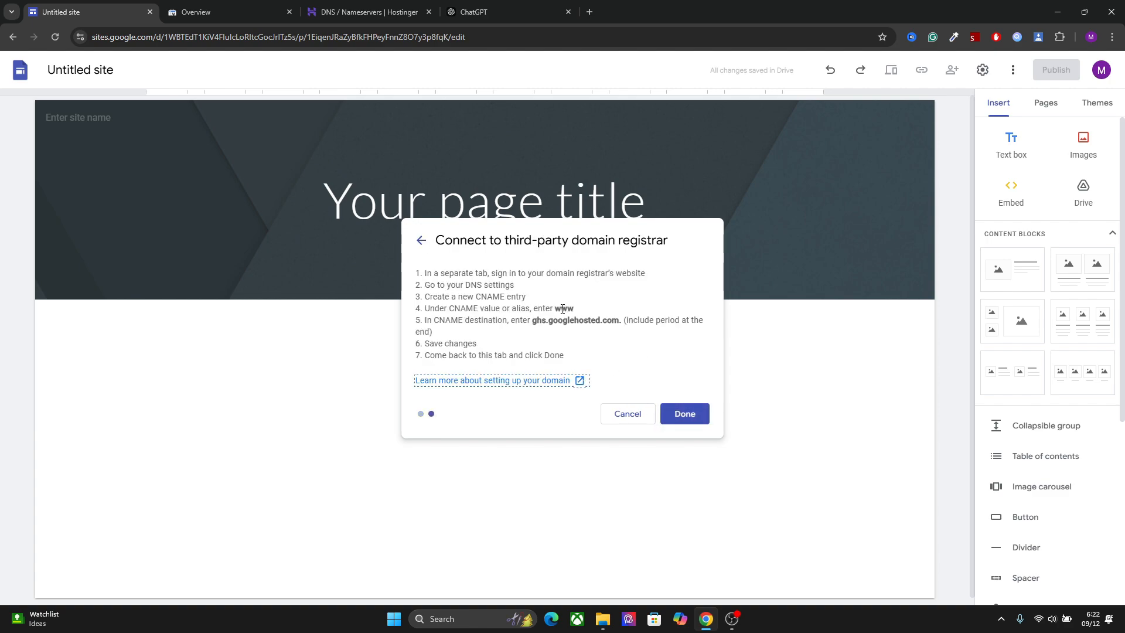
drag(534, 321, 622, 324)
key(ctrl+c)
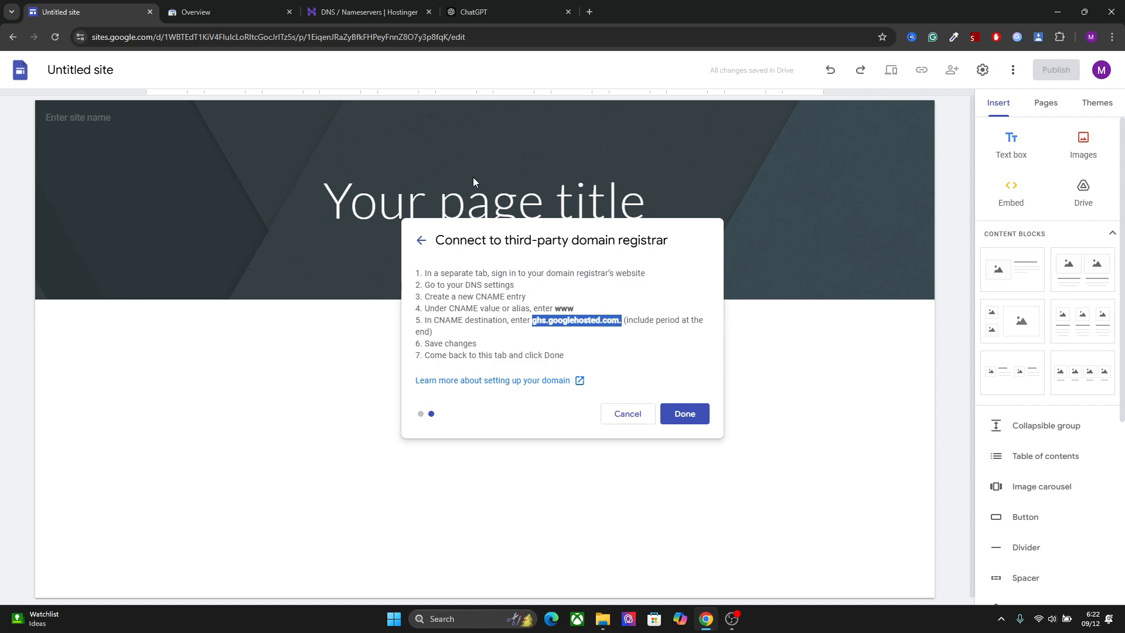
Switch to Hostinger and delete the existing www CNAME record pointing to wixstudiotemplates.store
click(366, 12)
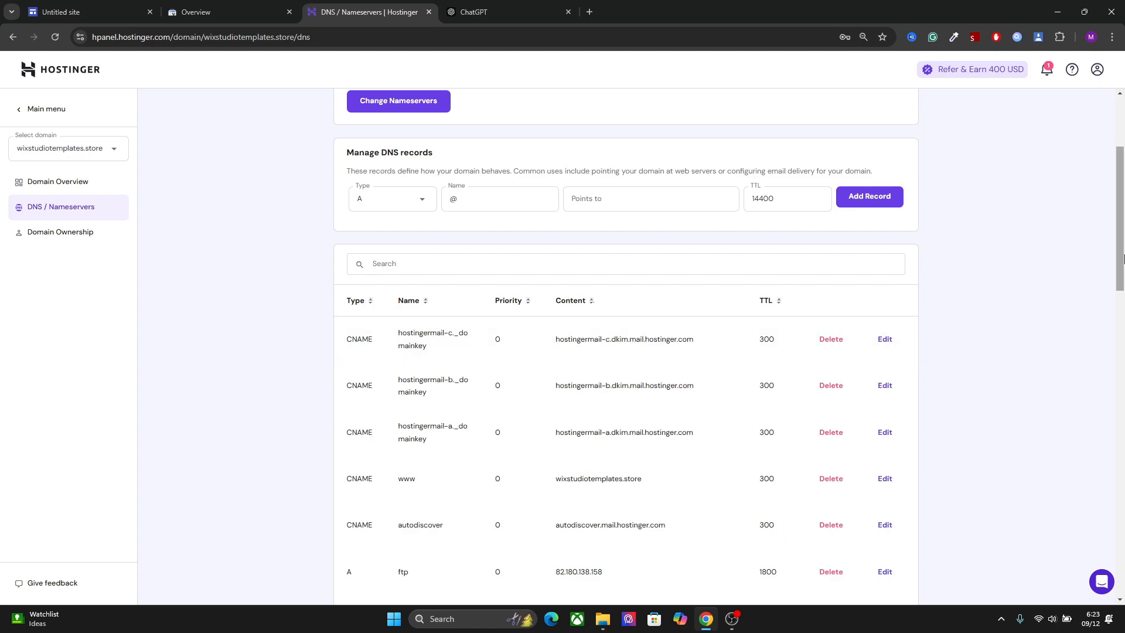
scroll(1105, 293, down, 2)
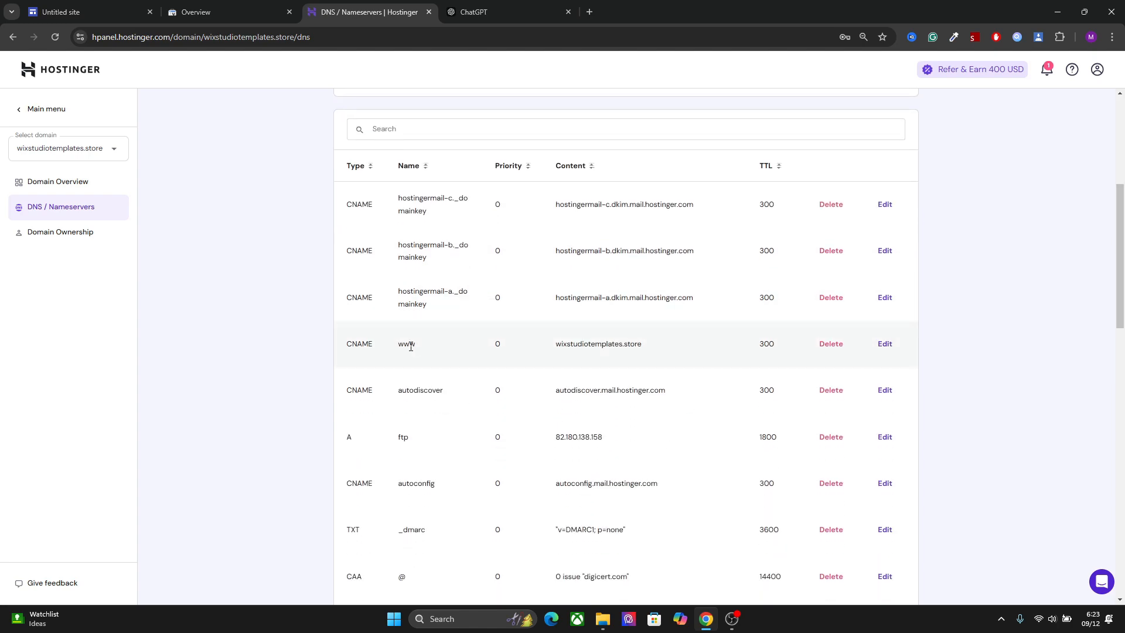
double_click(406, 345)
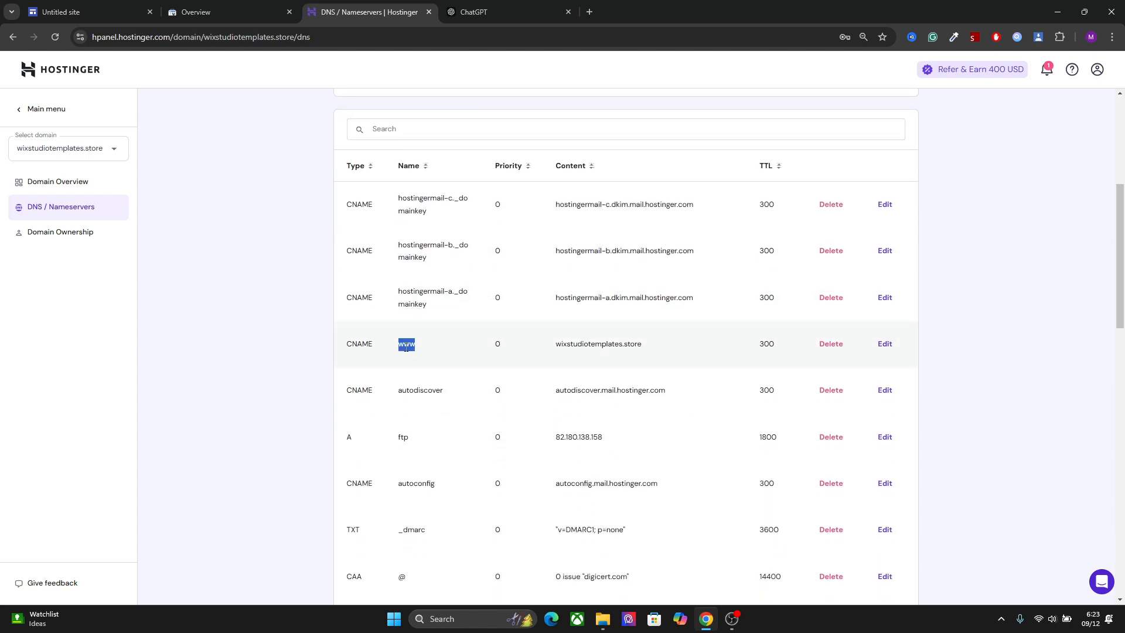
click(839, 350)
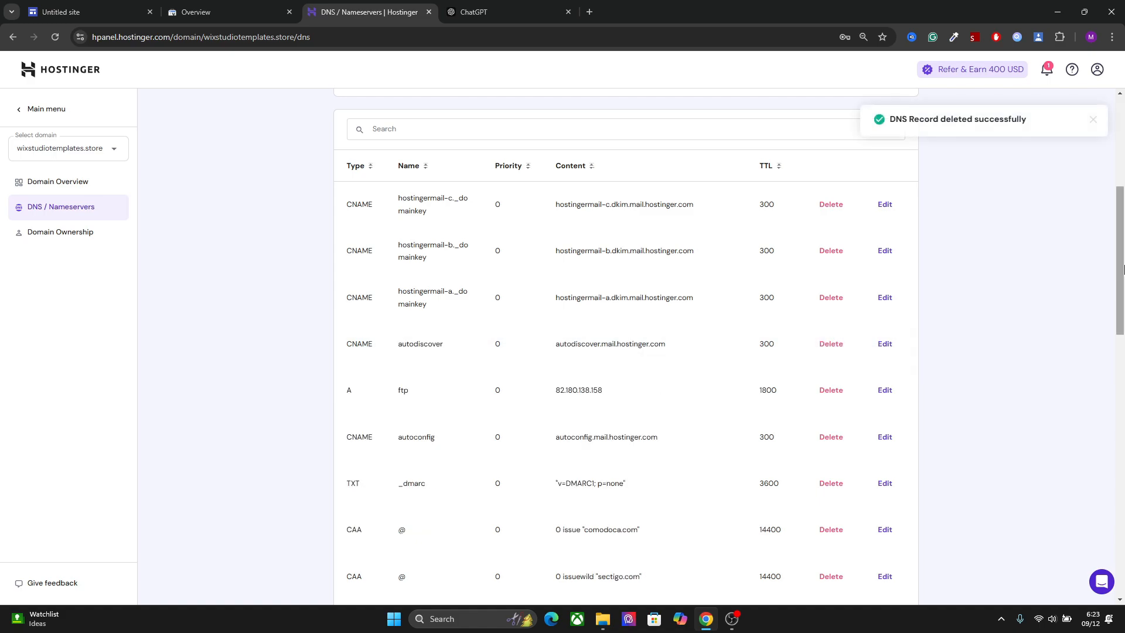
Fill in a new CNAME record for the domain, named www, with the target ghs.googlehosted.com. and TTL 14400
drag(1120, 293, 1119, 196)
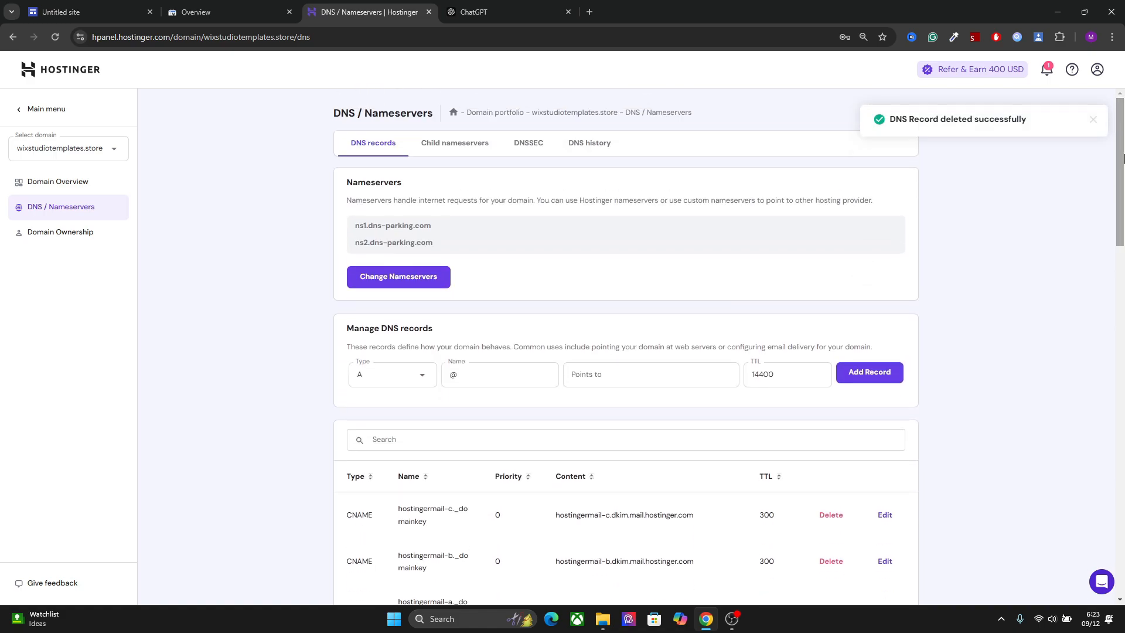
click(397, 373)
click(388, 484)
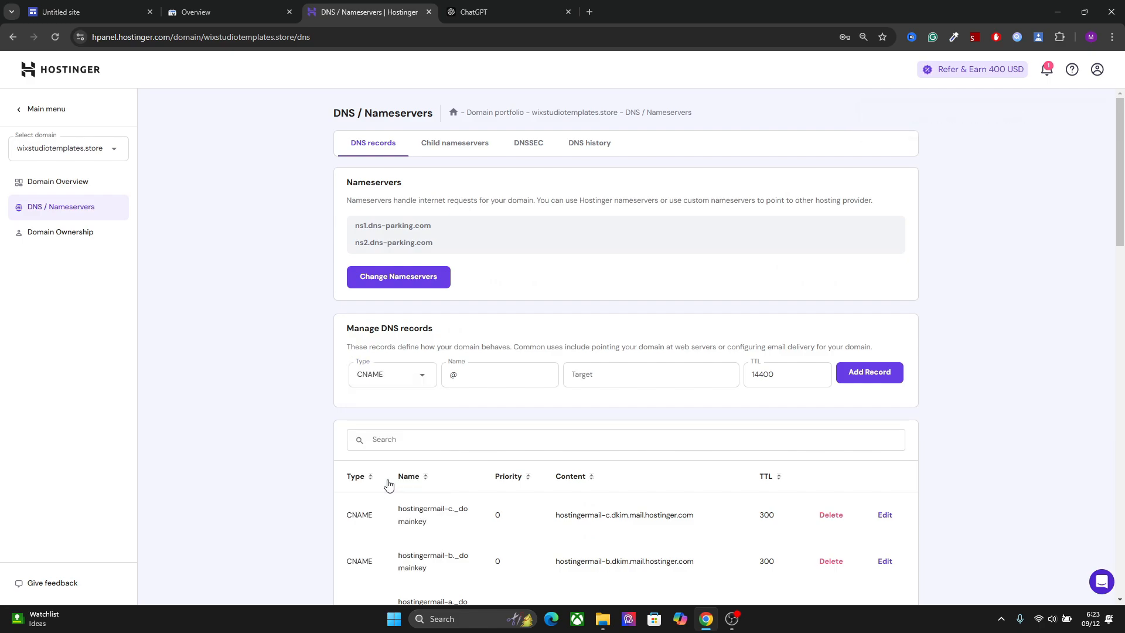
double_click(478, 373)
text(www)
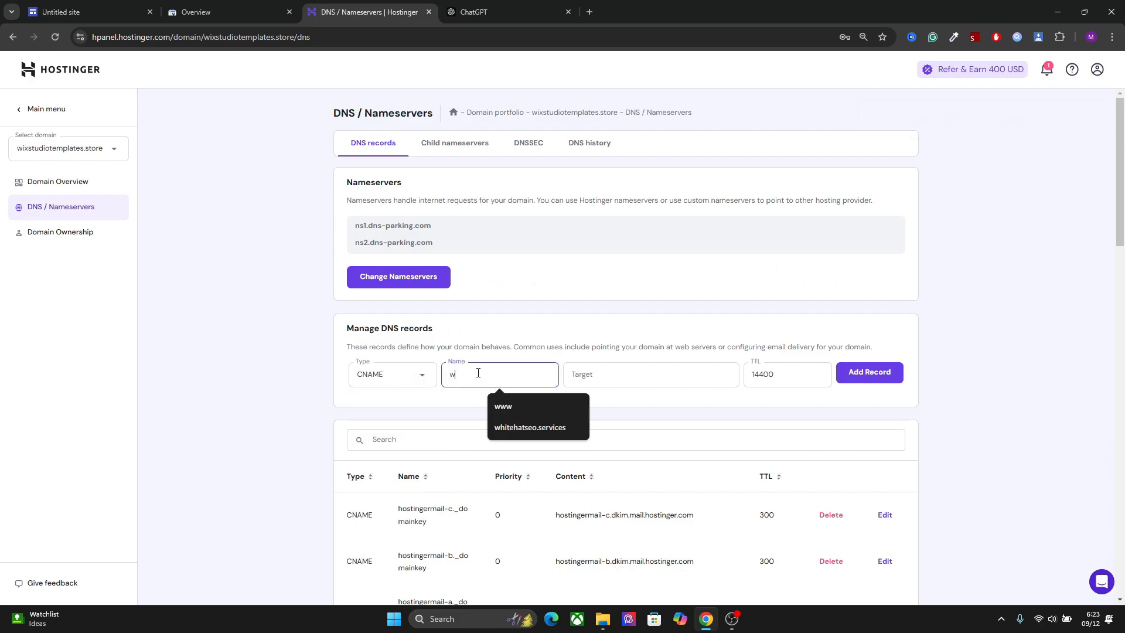
click(615, 378)
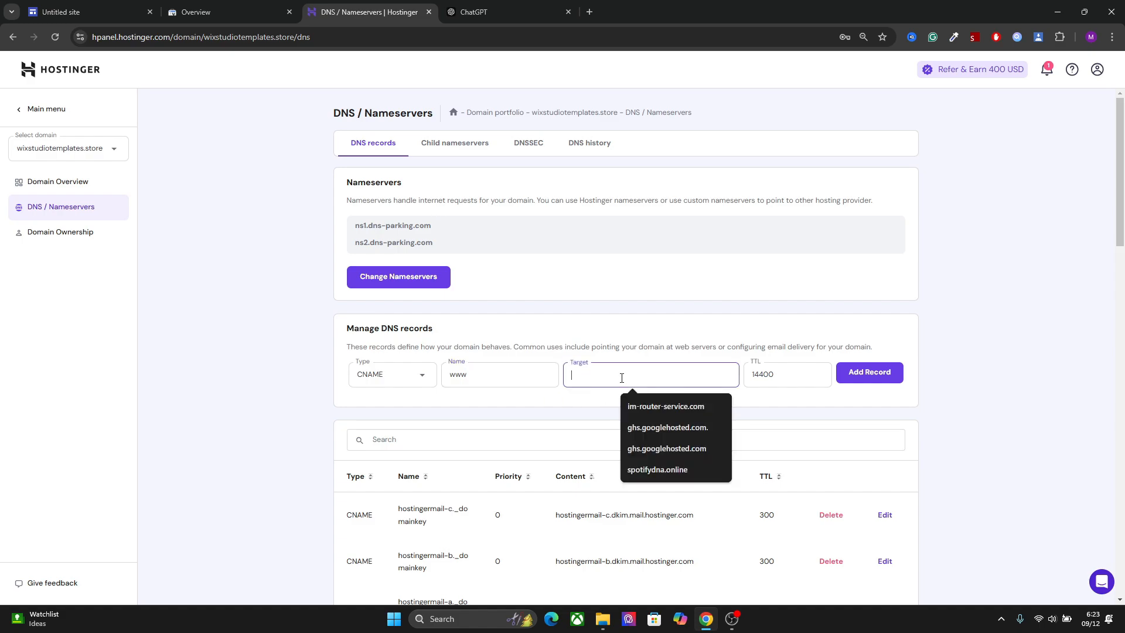
key(ctrl+v)
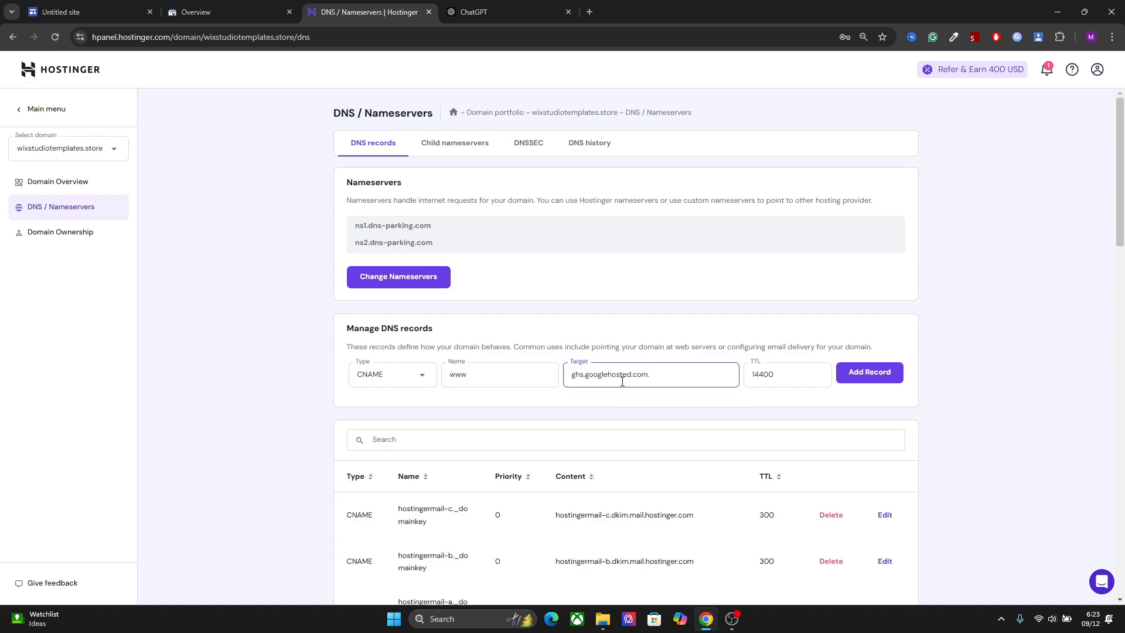
Check the CNAME destination in the Google Sites instructions, then return to Hostinger and add the prepared www record
click(229, 12)
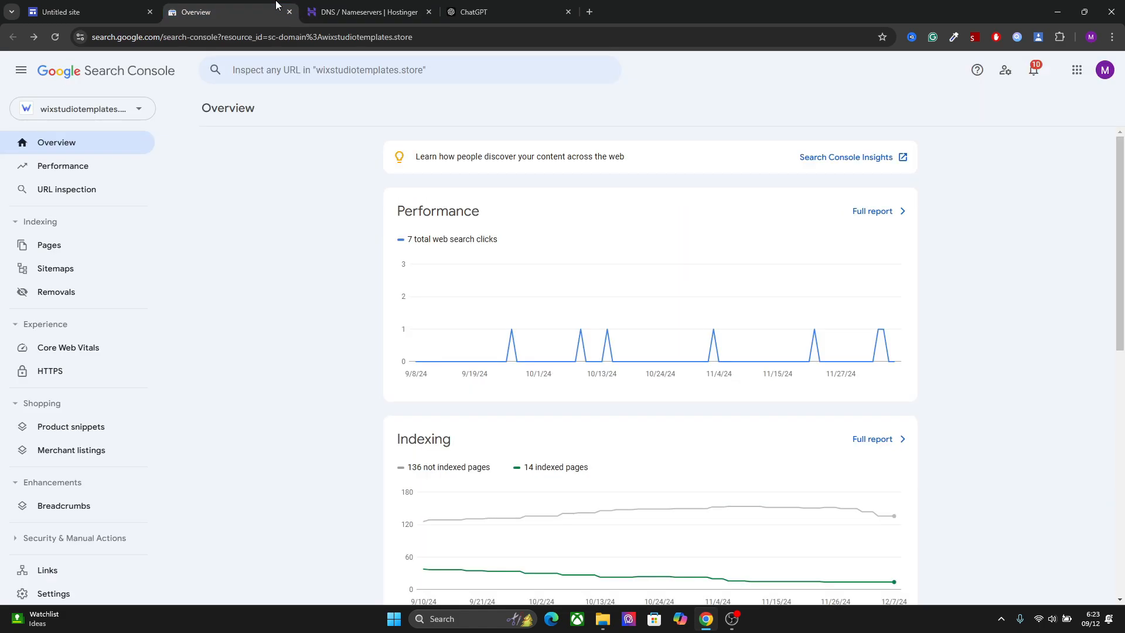
click(88, 12)
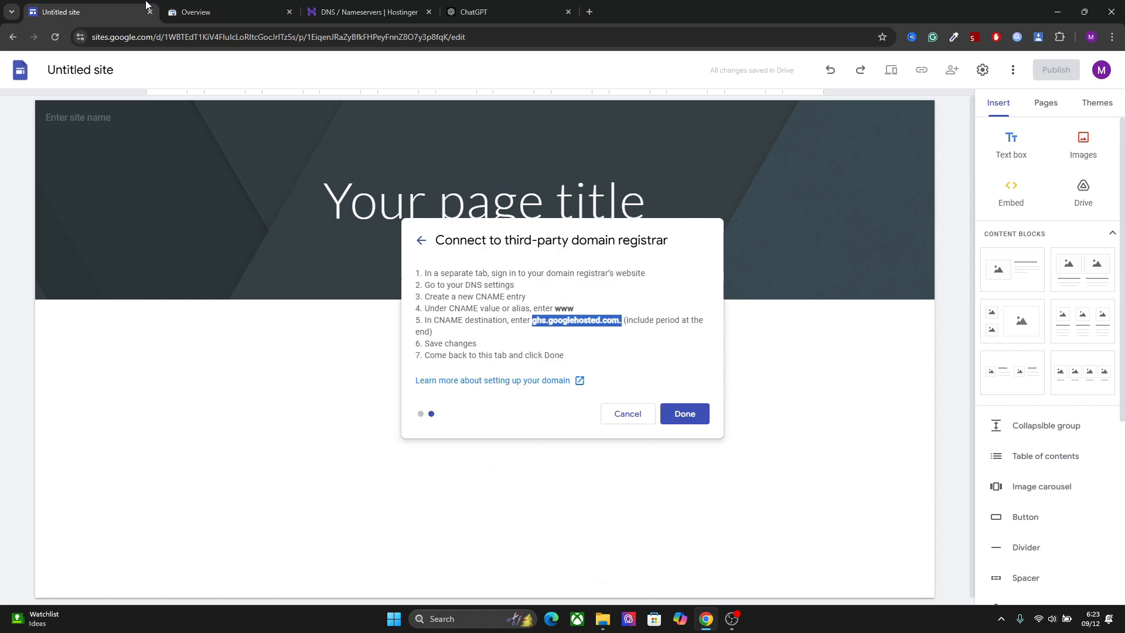
click(624, 324)
click(363, 12)
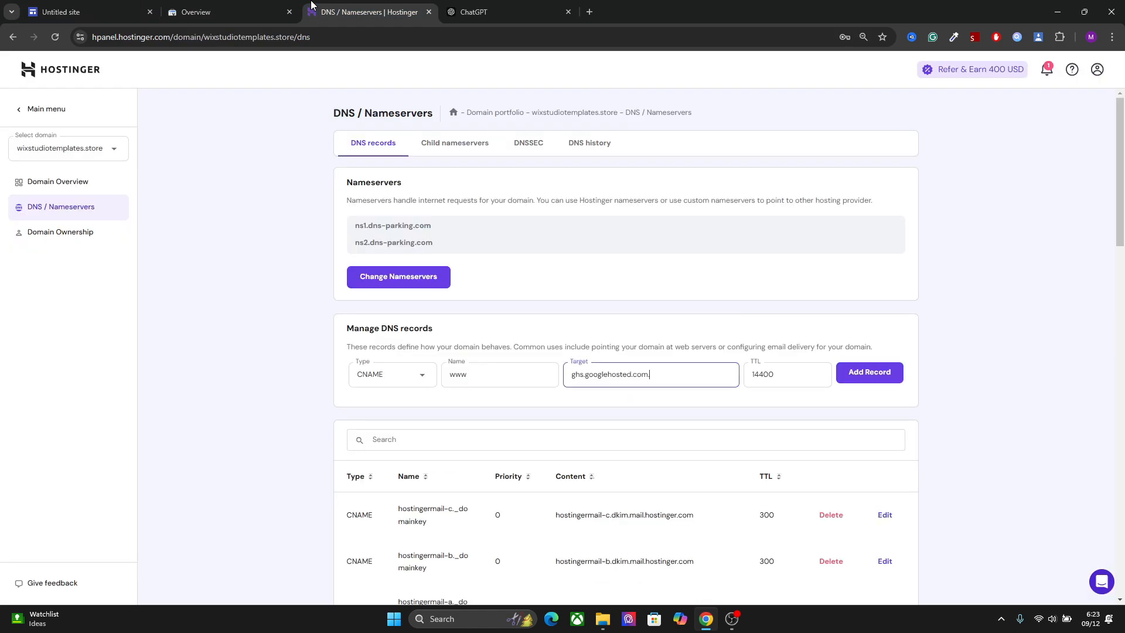
click(872, 378)
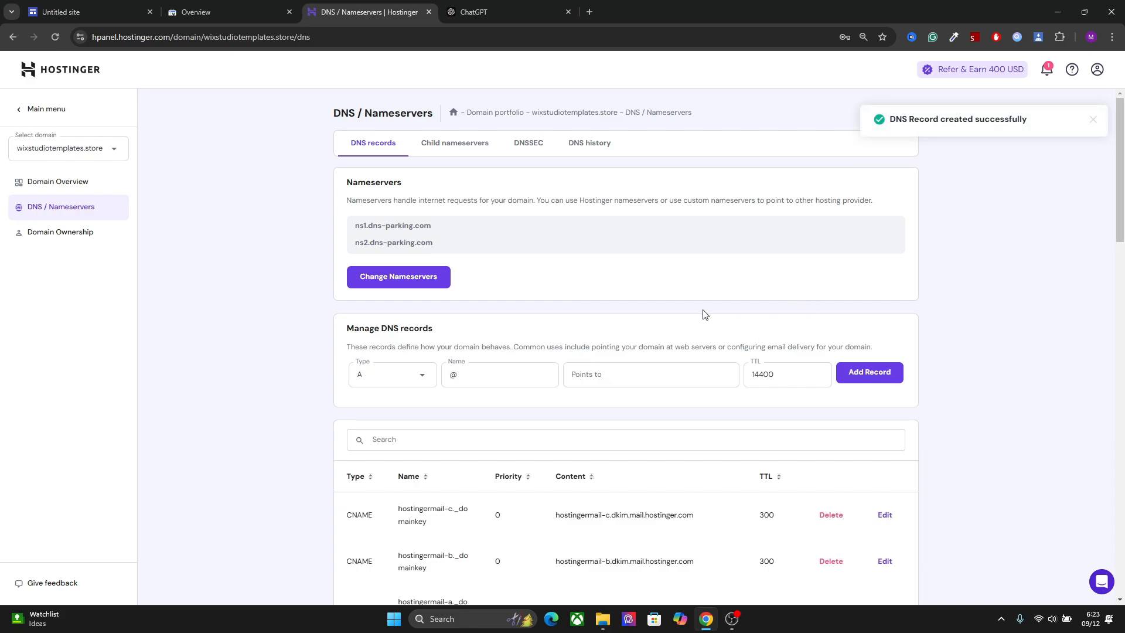
Return to Google Sites, finish the third-party domain connection for wixstudiotemplates.store, and close the site settings
click(88, 12)
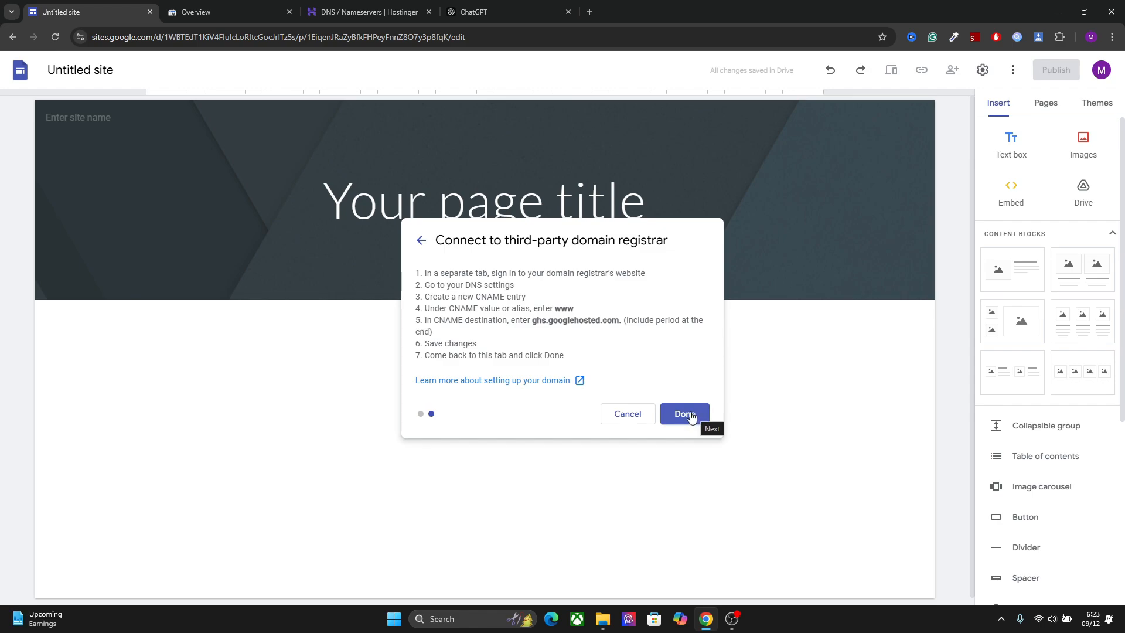
click(694, 415)
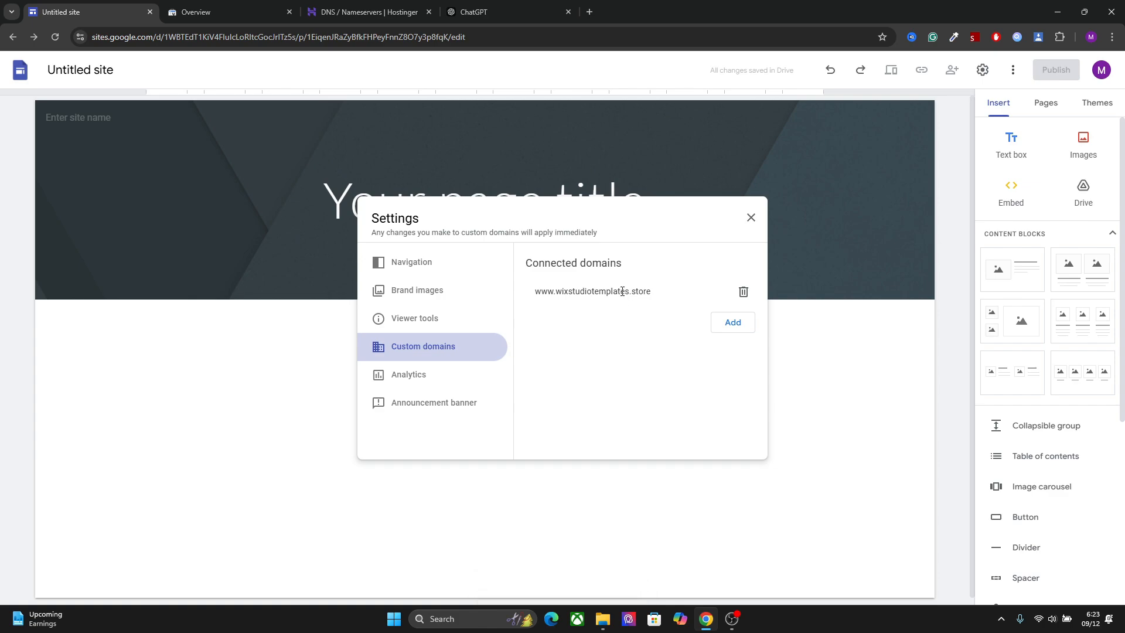
click(751, 218)
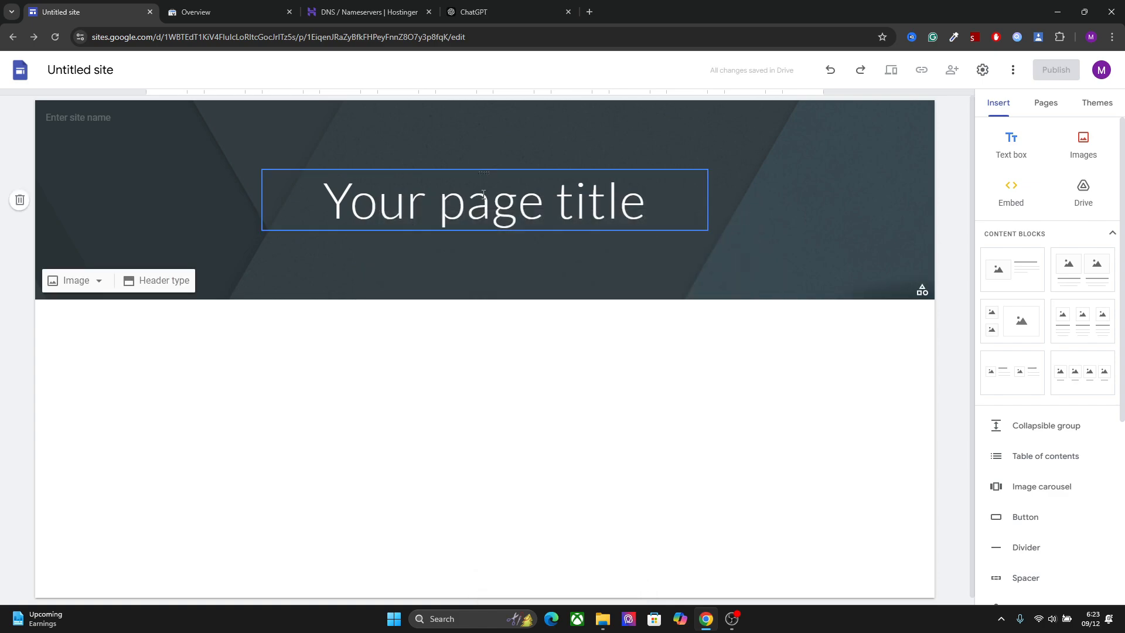
Enter "Wix Studio Templates" as the site name in the page header
triple_click(477, 195)
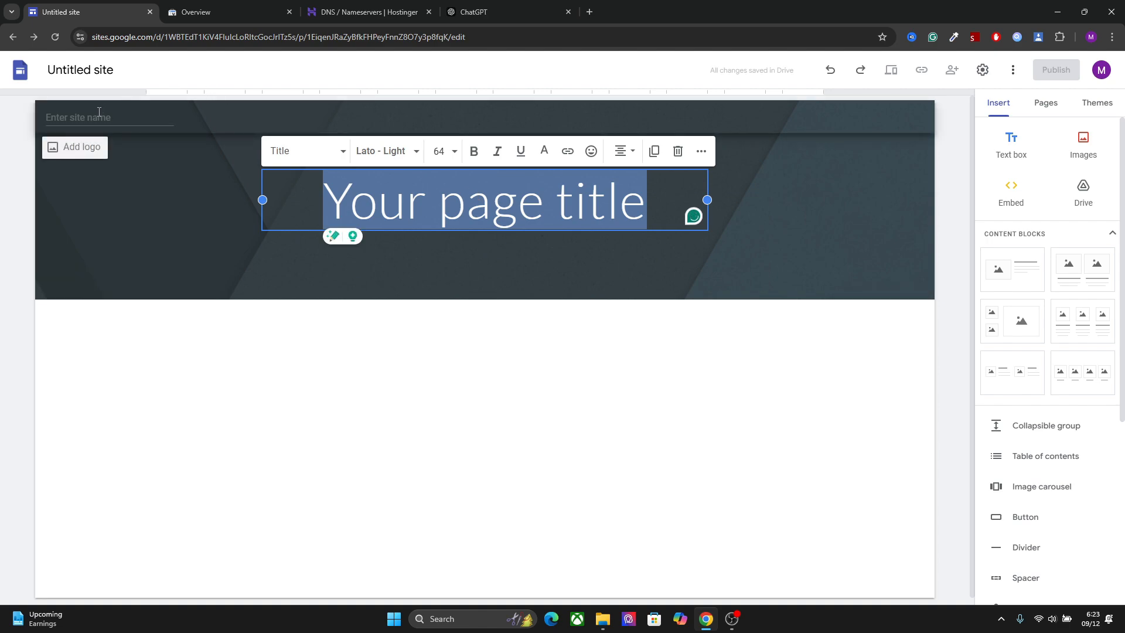
click(99, 111)
text(Wix Studio)
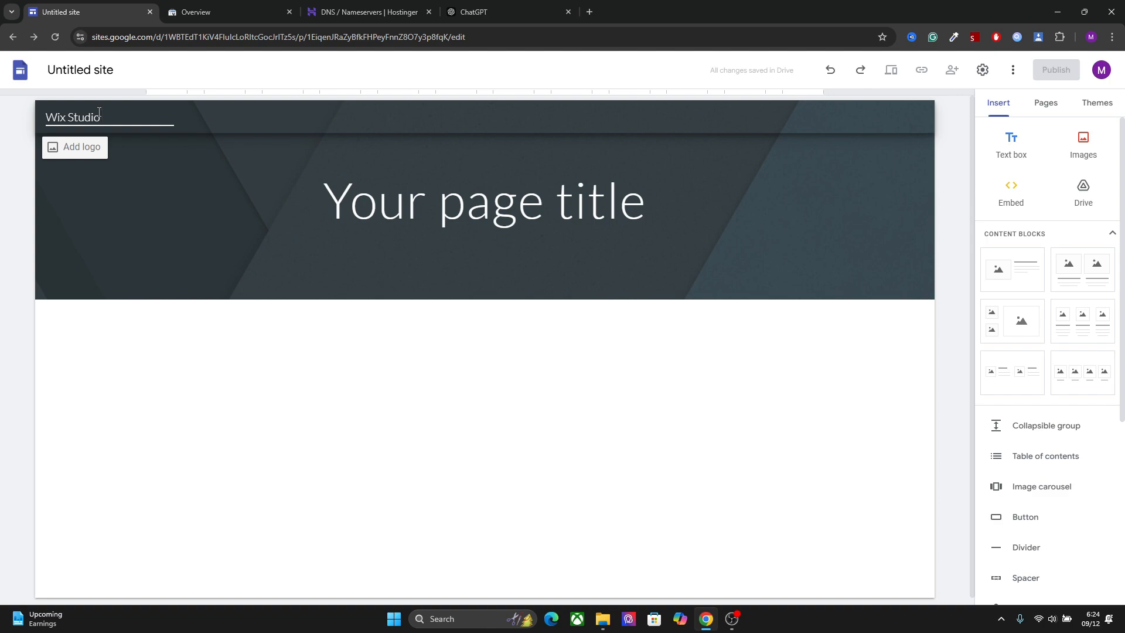
text(mplates)
Upload the blue and black Discover image as the site logo and set its alt text to "Website Logo"
click(82, 147)
click(537, 318)
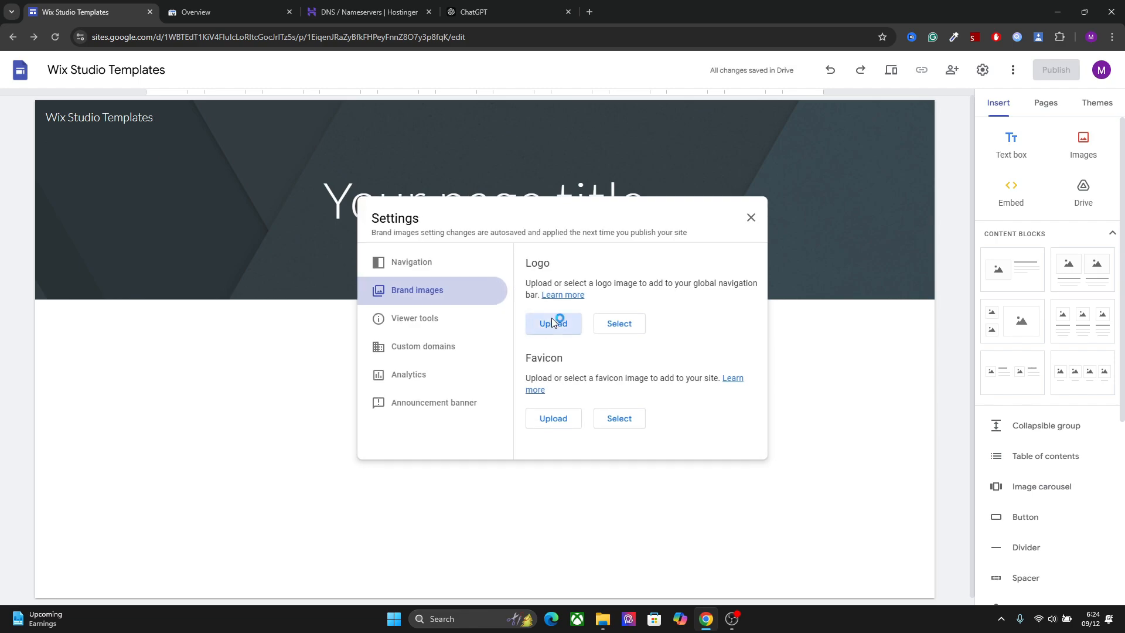
double_click(201, 146)
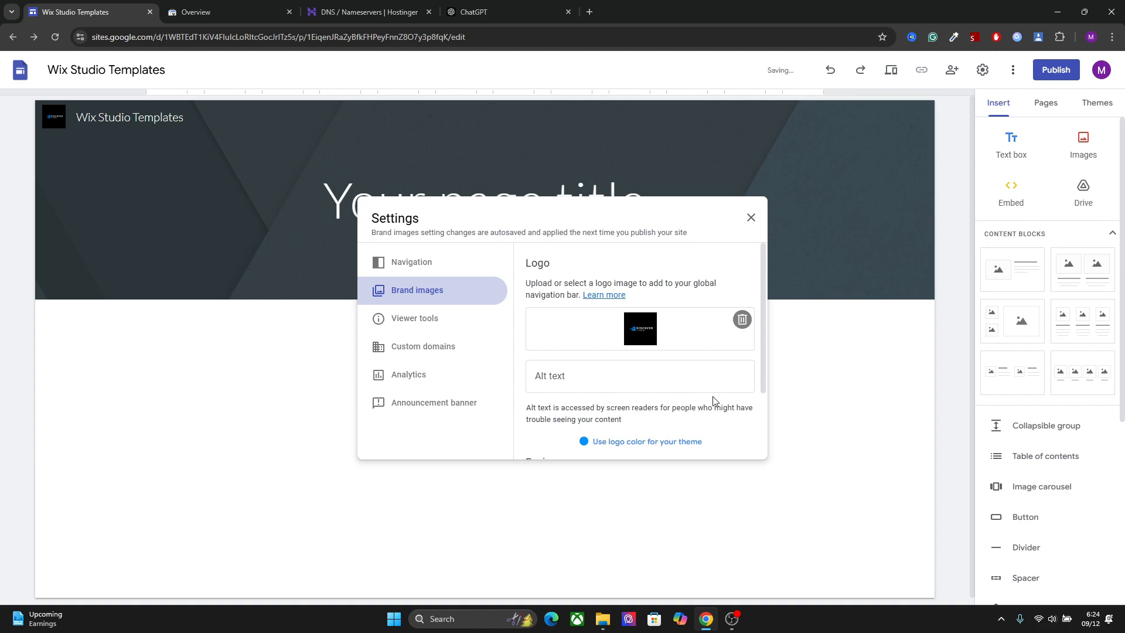
scroll(657, 364, down, 2)
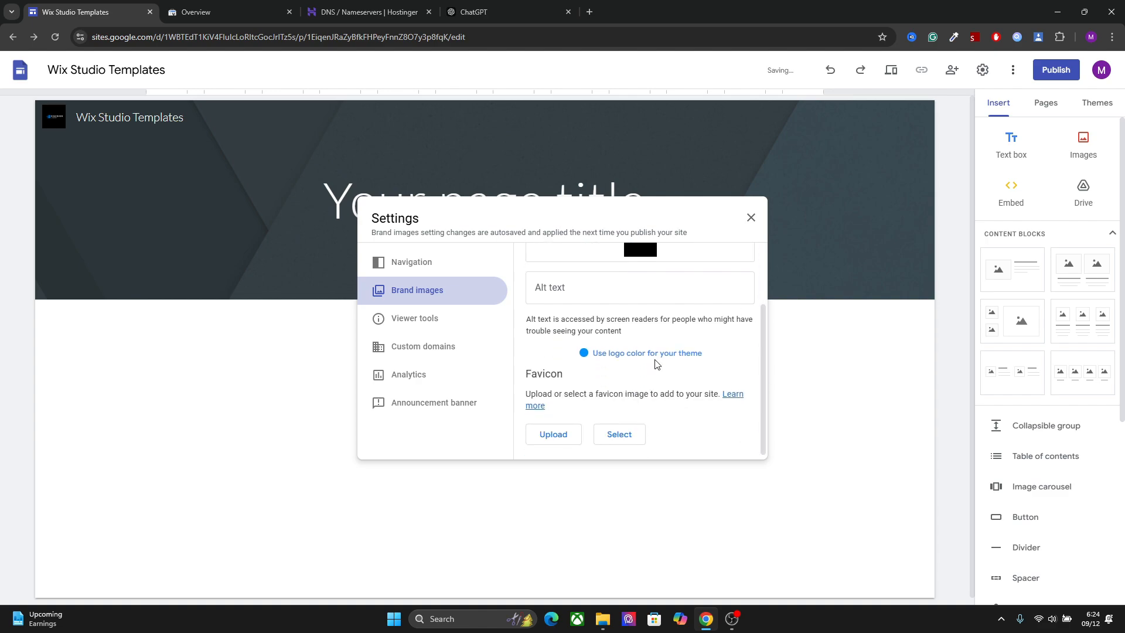
click(584, 293)
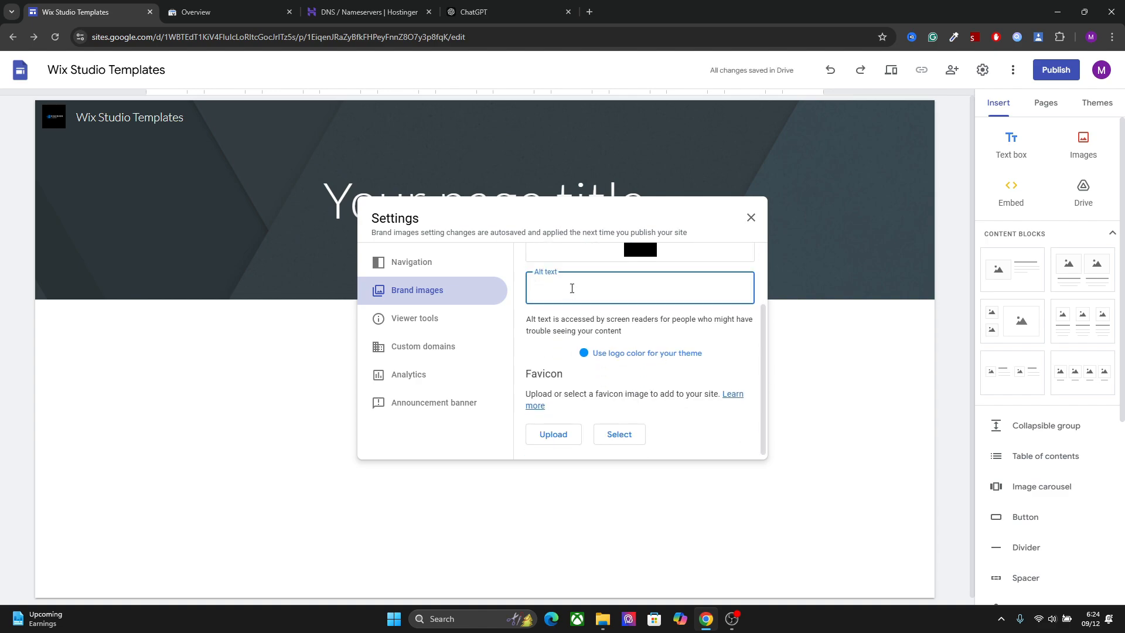
text(Website Logo)
Upload the image "Blue and Black Modern Digital Technology Logo" from Downloads as the favicon and close the settings
click(565, 443)
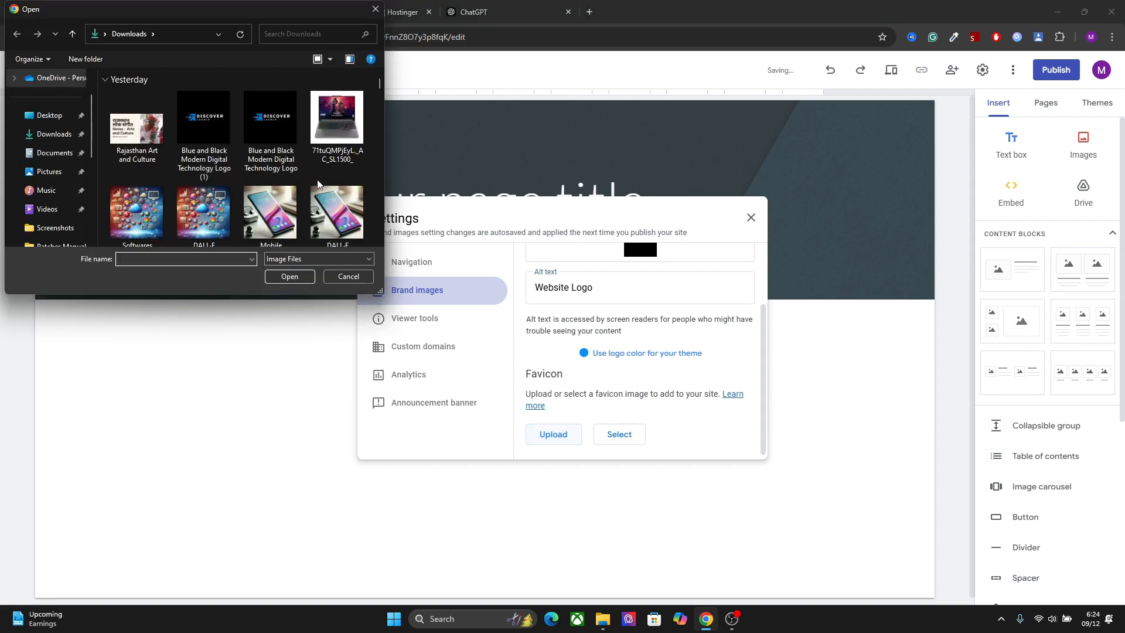
click(279, 124)
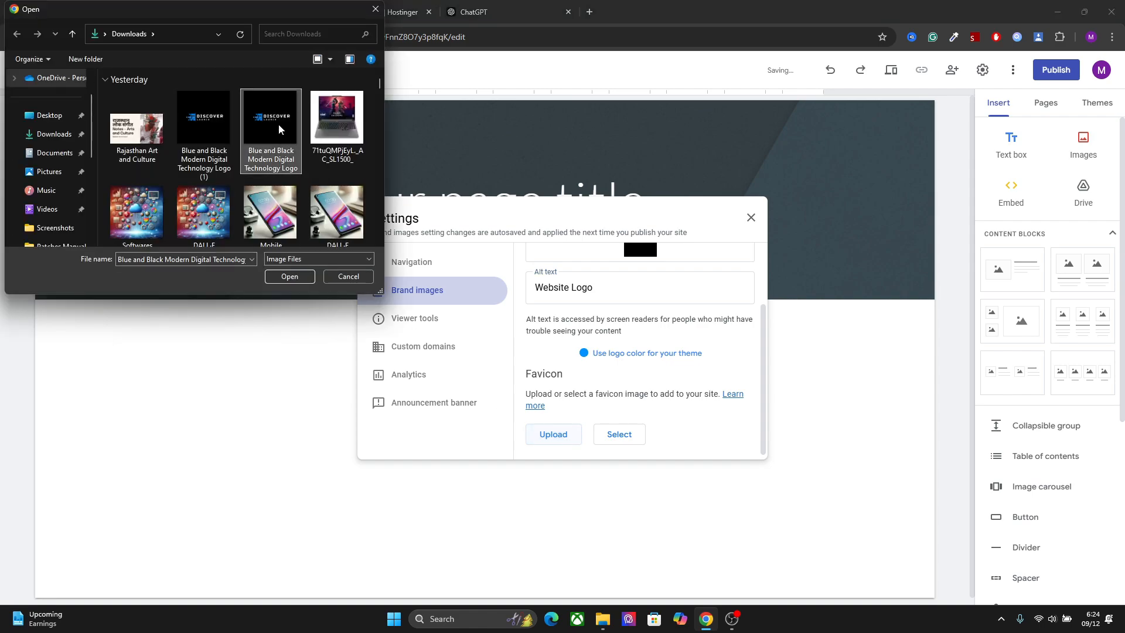
click(290, 277)
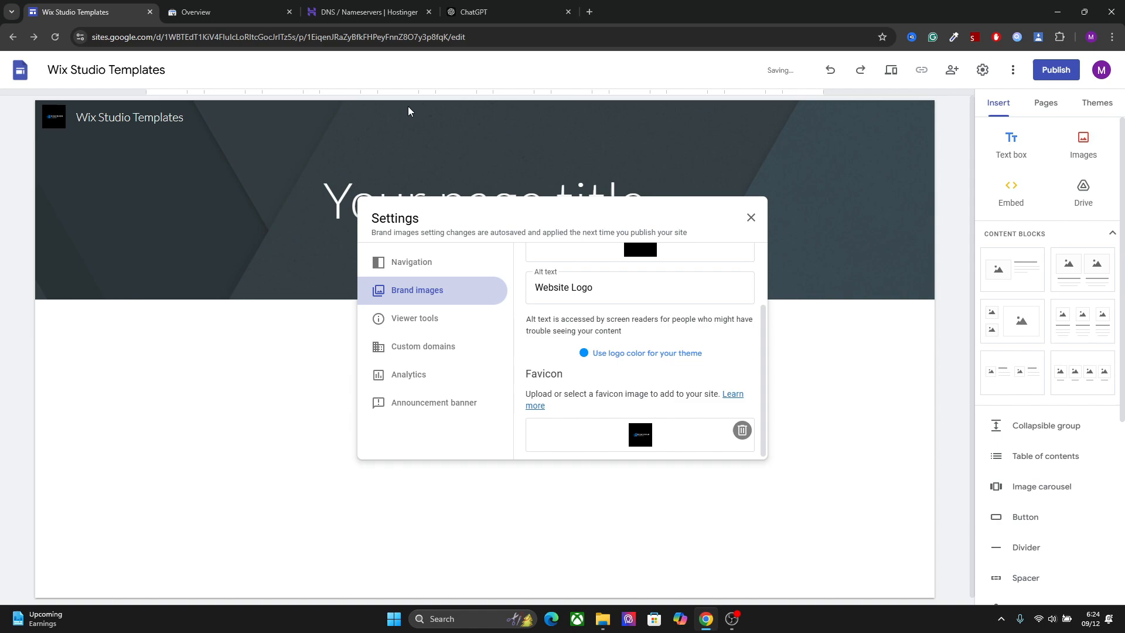
mouse_move(174, 19)
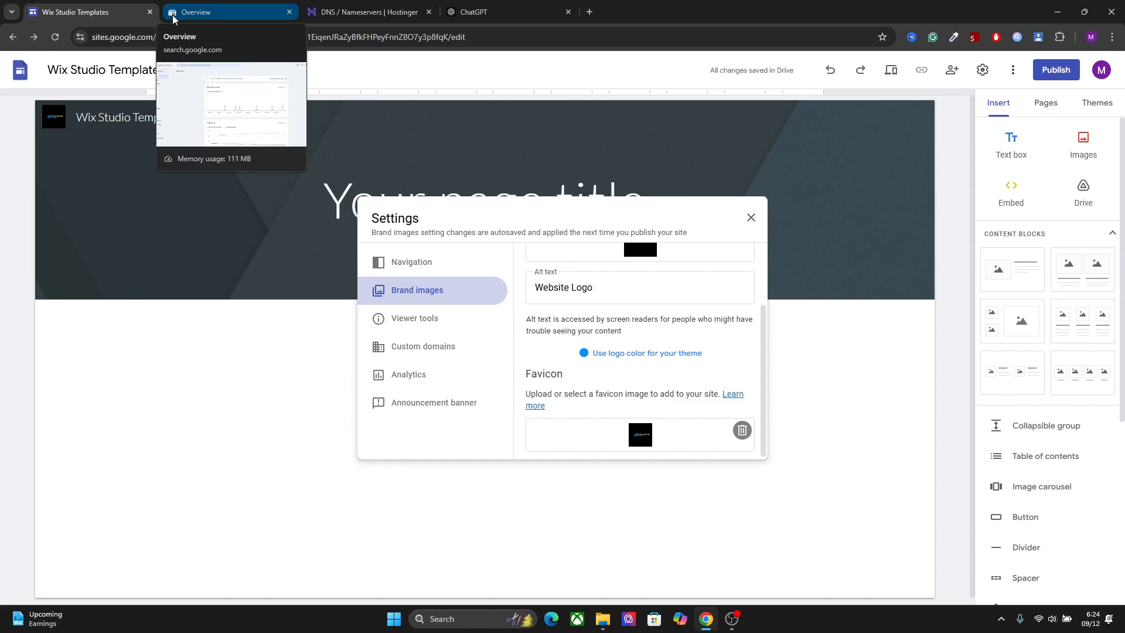
mouse_move(314, 15)
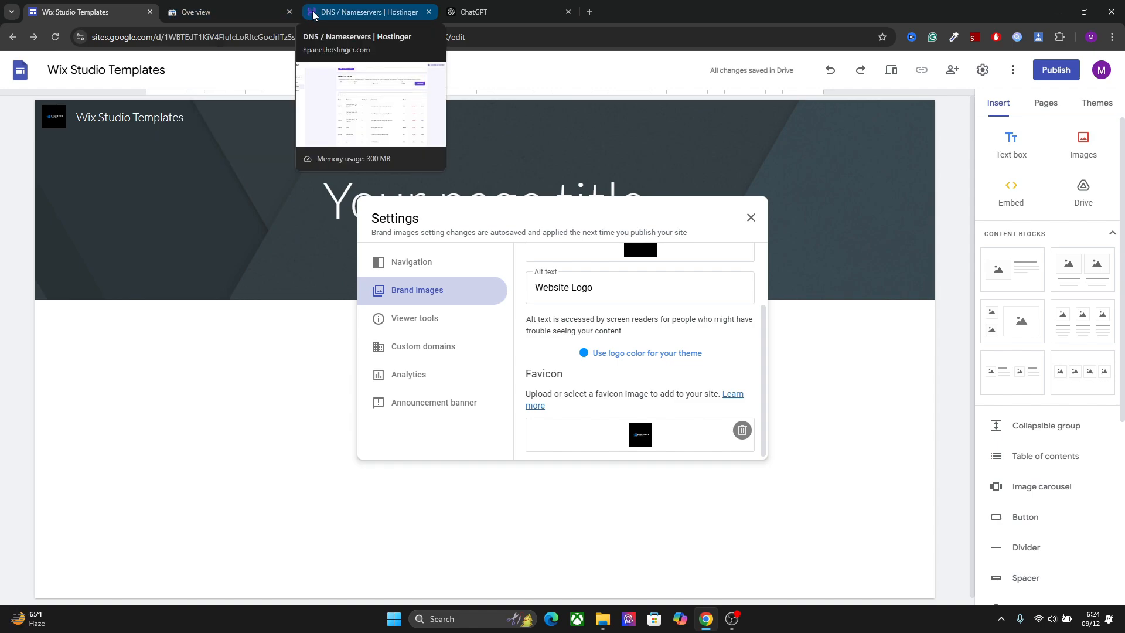
scroll(761, 332, down, 1)
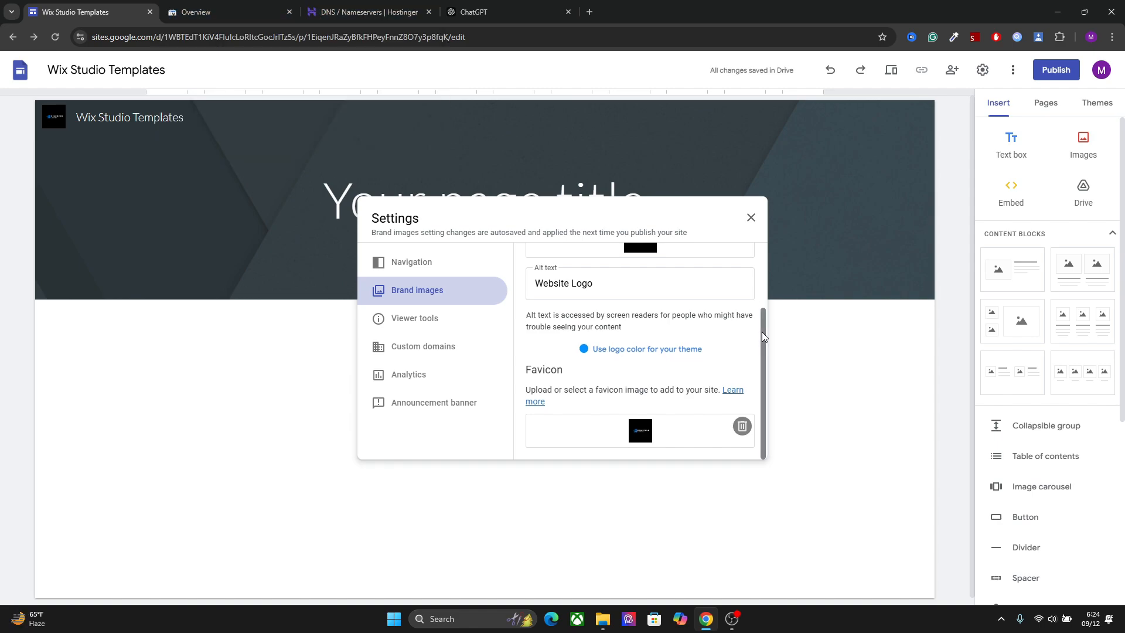
click(750, 218)
Replace the placeholder page title in the header with "Wix Studio Templates"
click(375, 206)
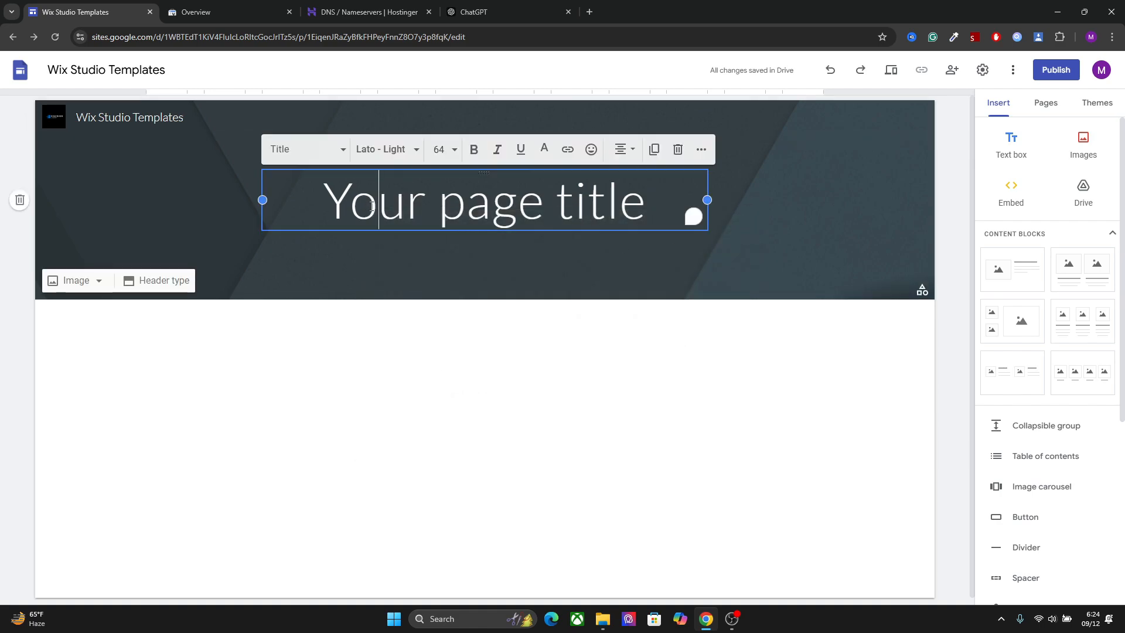
click(429, 205)
double_click(430, 205)
triple_click(429, 205)
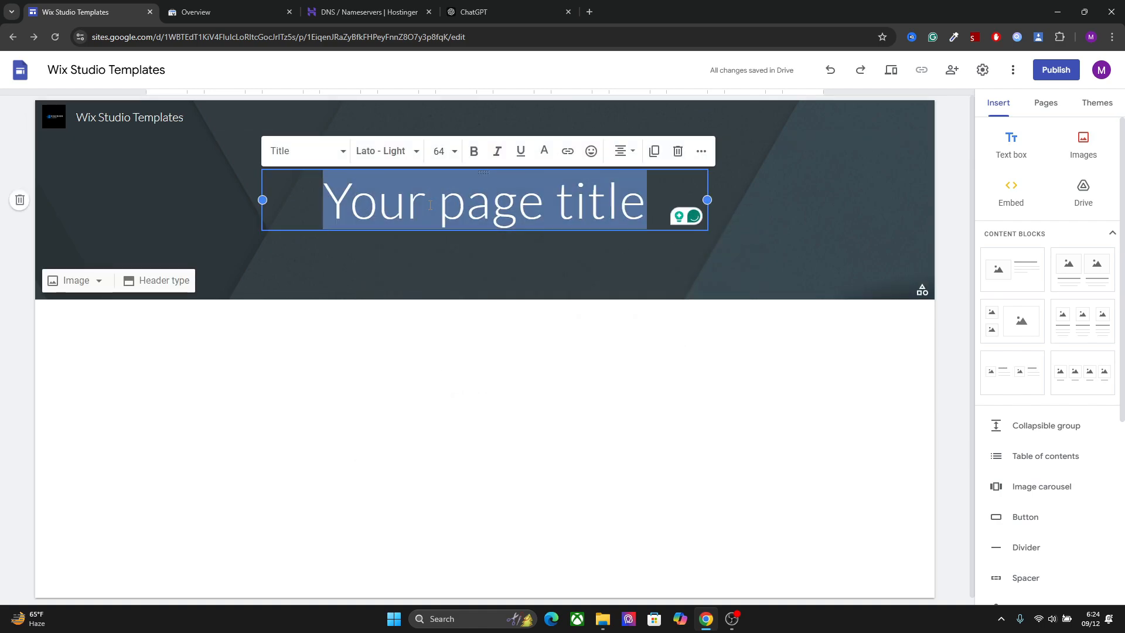
triple_click(430, 205)
triple_click(429, 205)
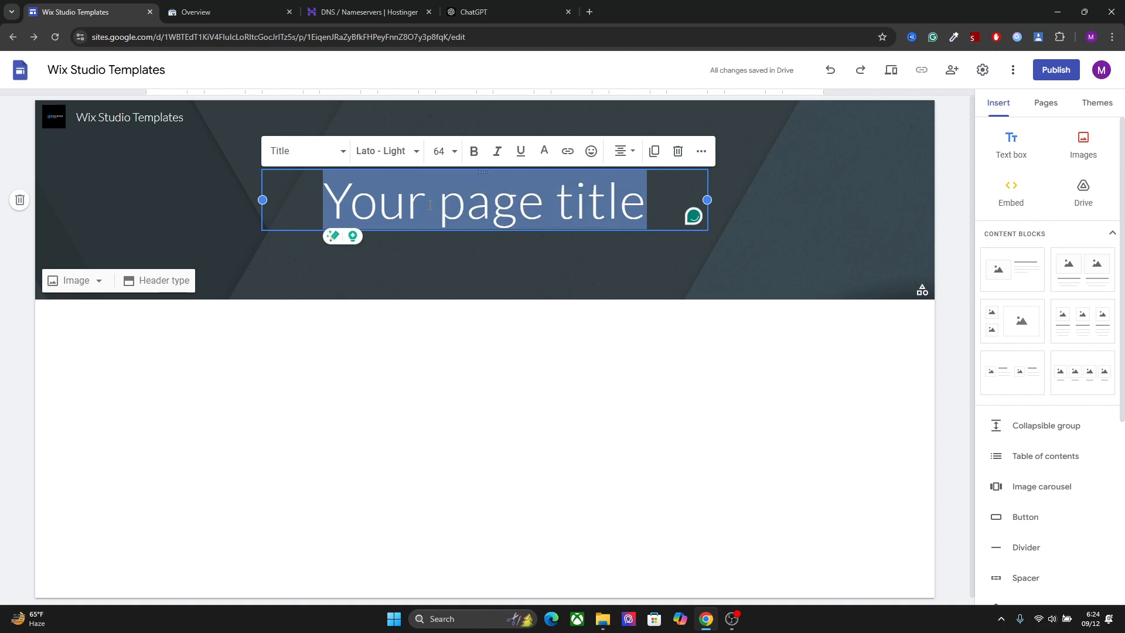
text(Wix S)
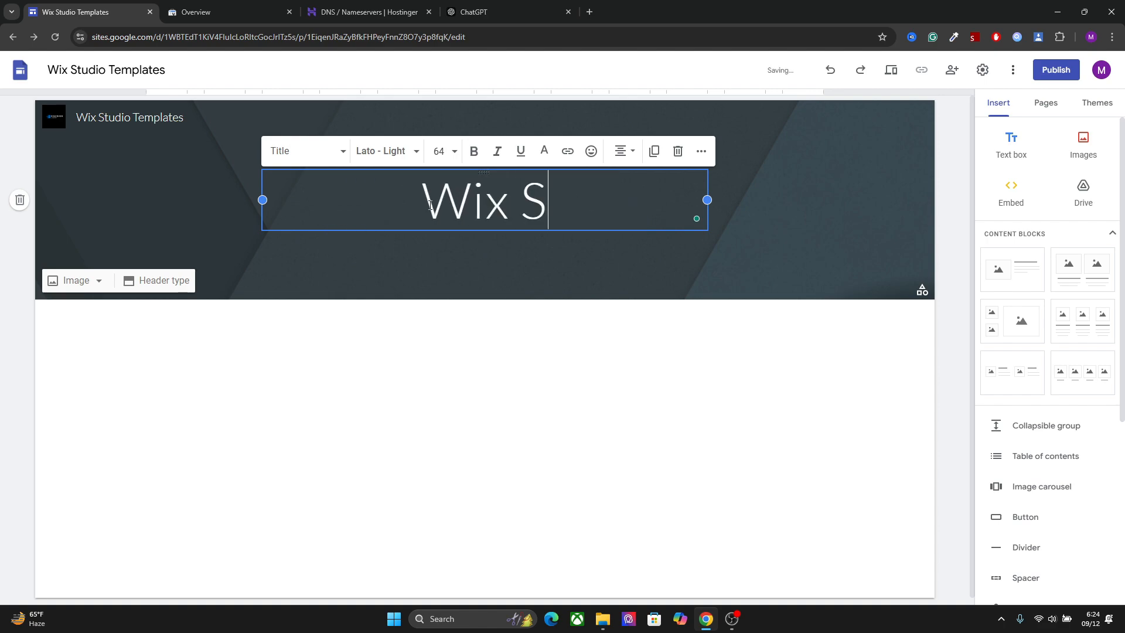
text(tudio )
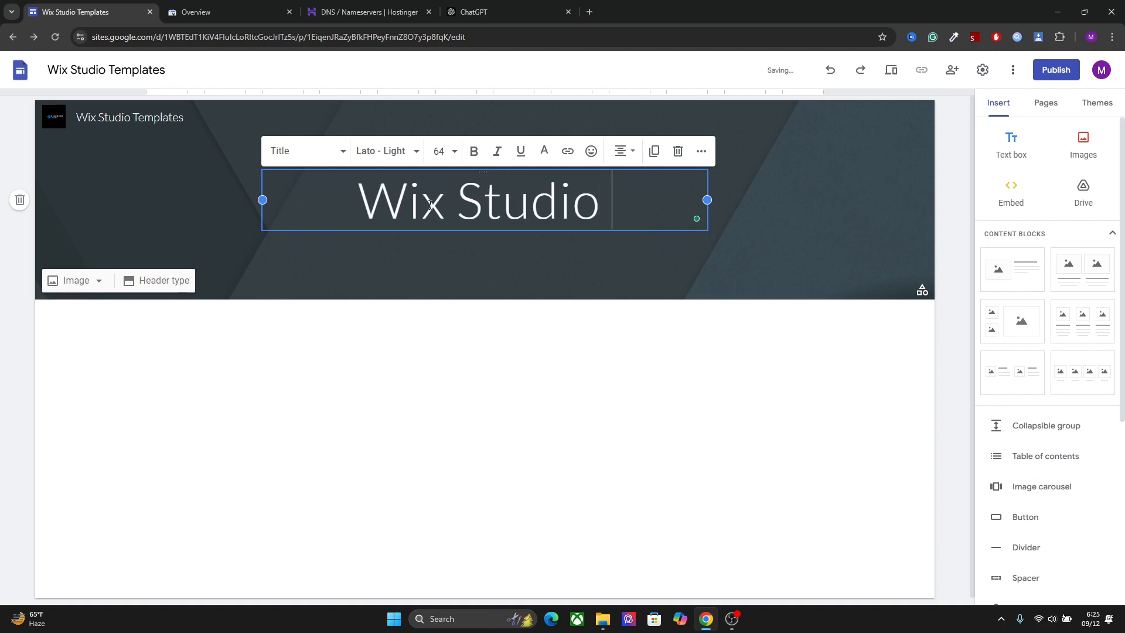
text(Te,)
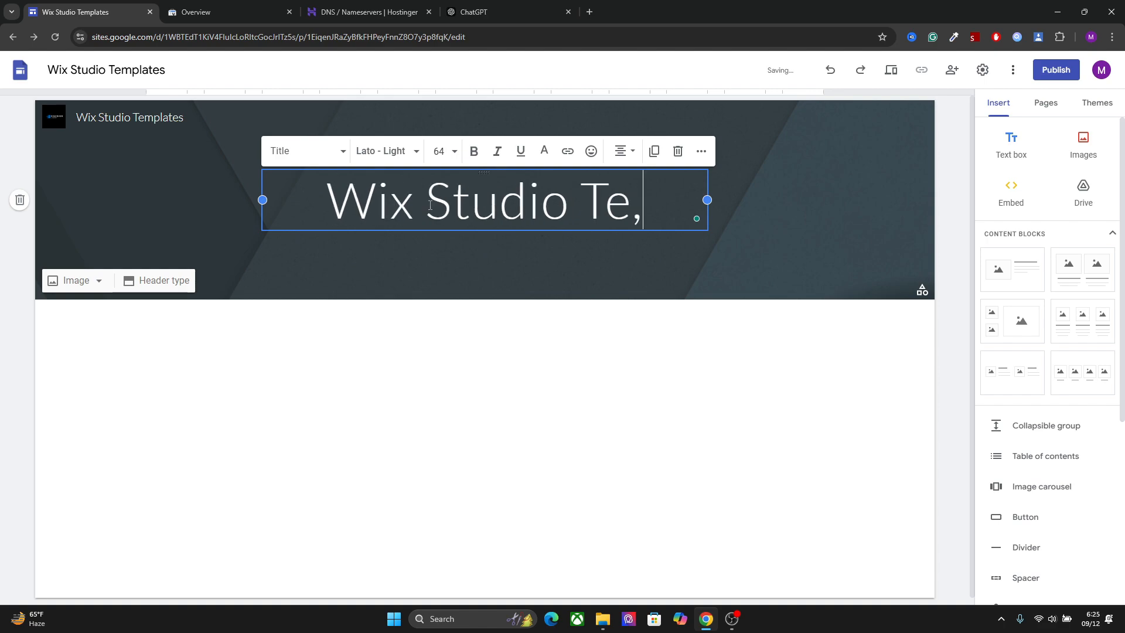
key(BackSpace)
text(mpla)
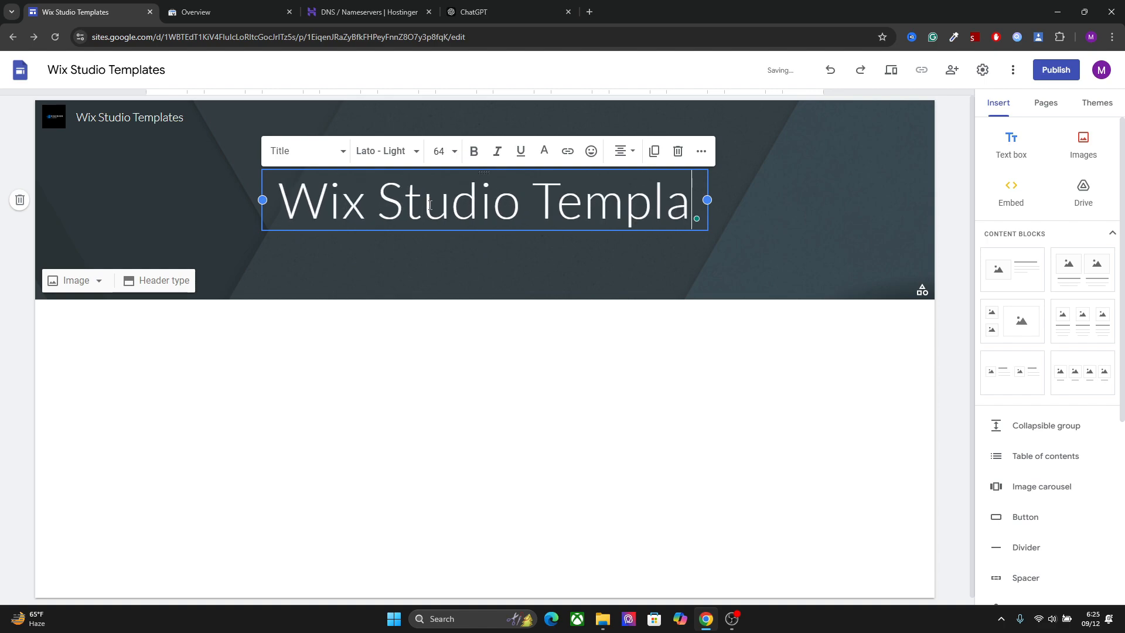
text(tes)
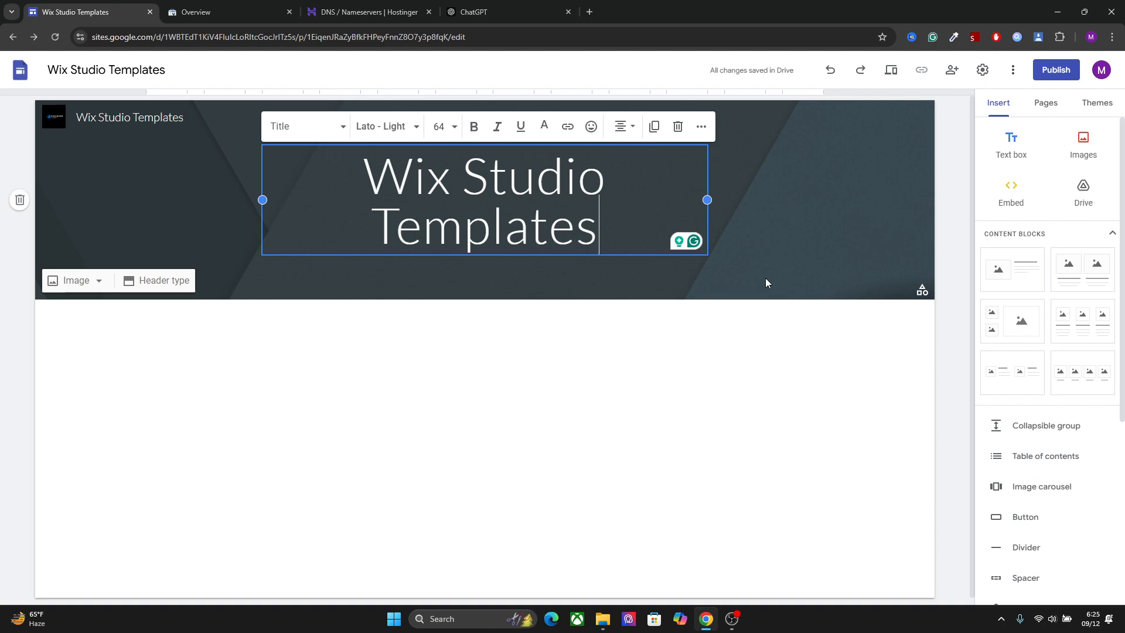
Change the page's header type to Title only
click(786, 276)
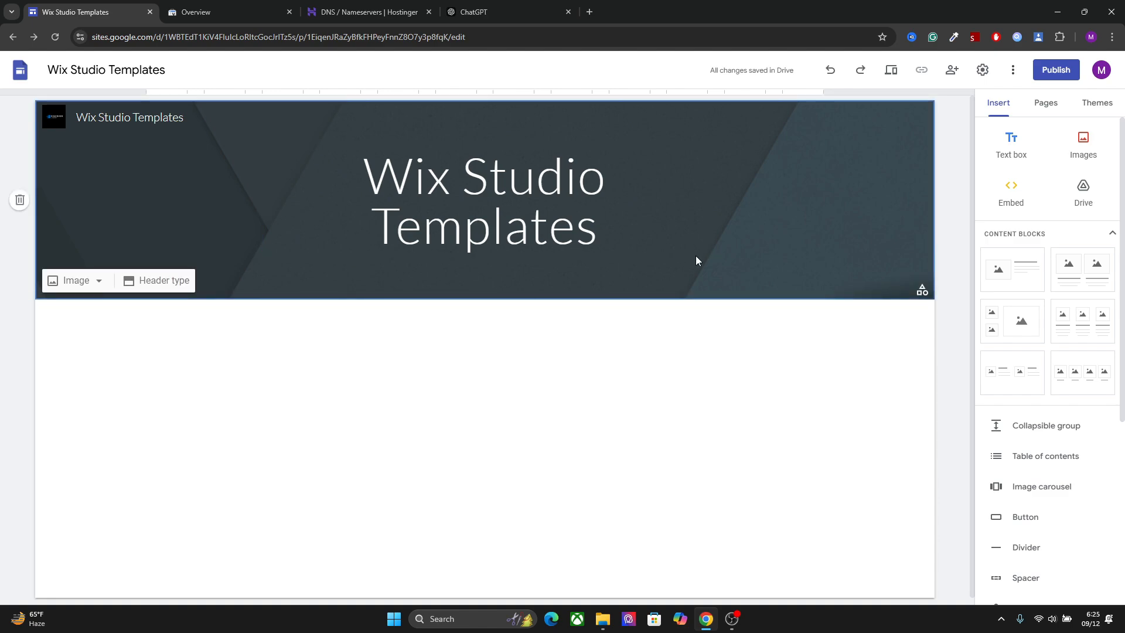
click(173, 284)
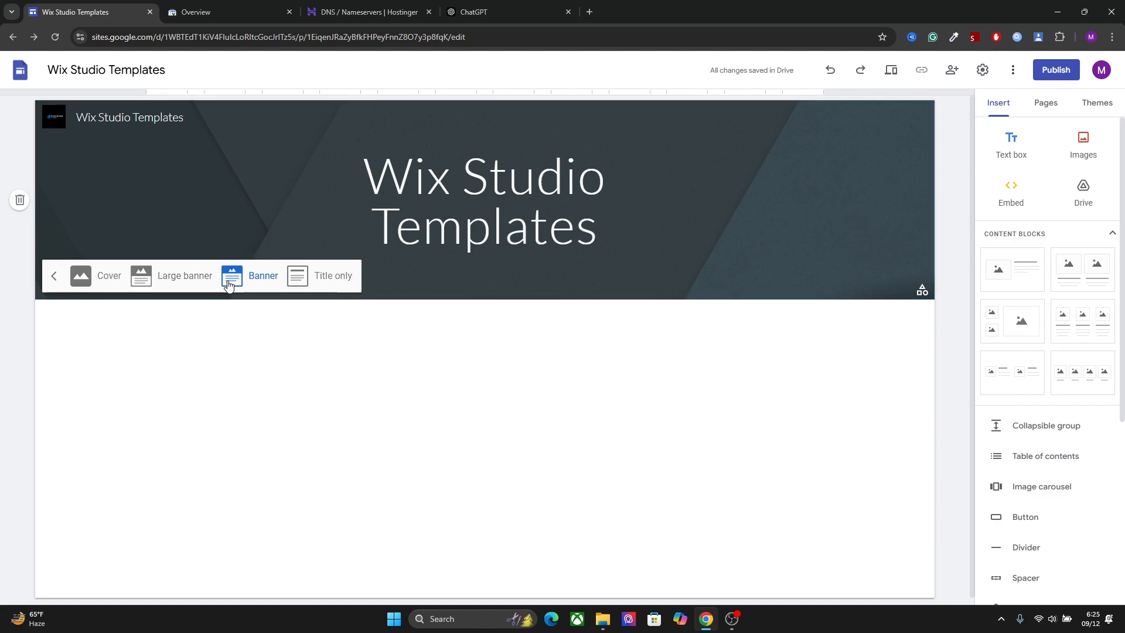
click(185, 283)
click(347, 380)
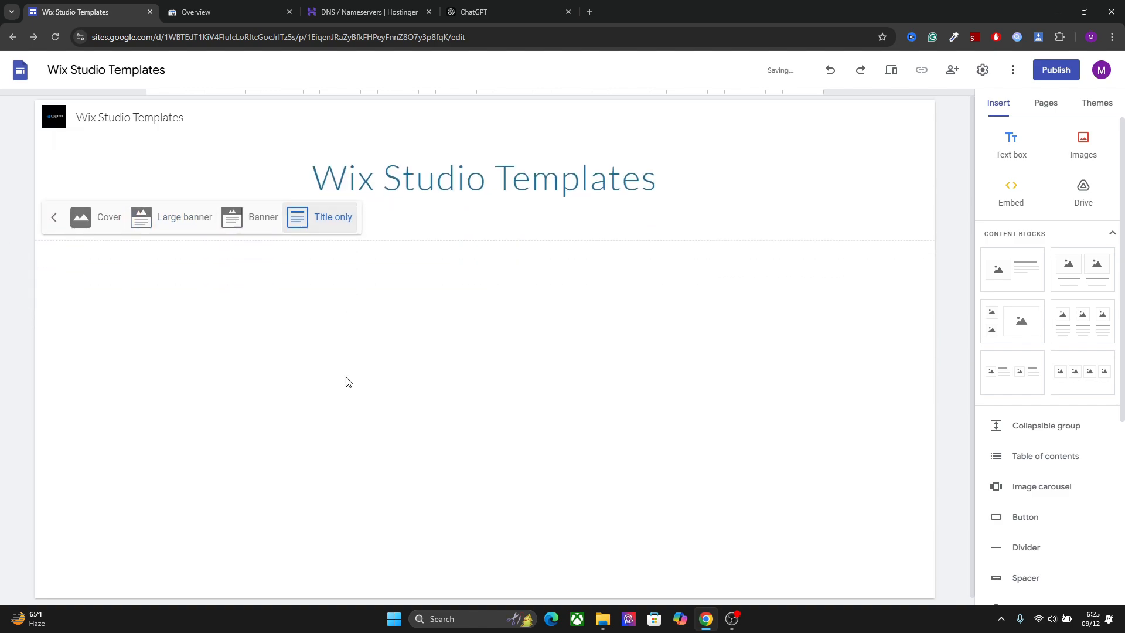
Try the large banner, cover and title-only header types and settle on Banner
click(264, 189)
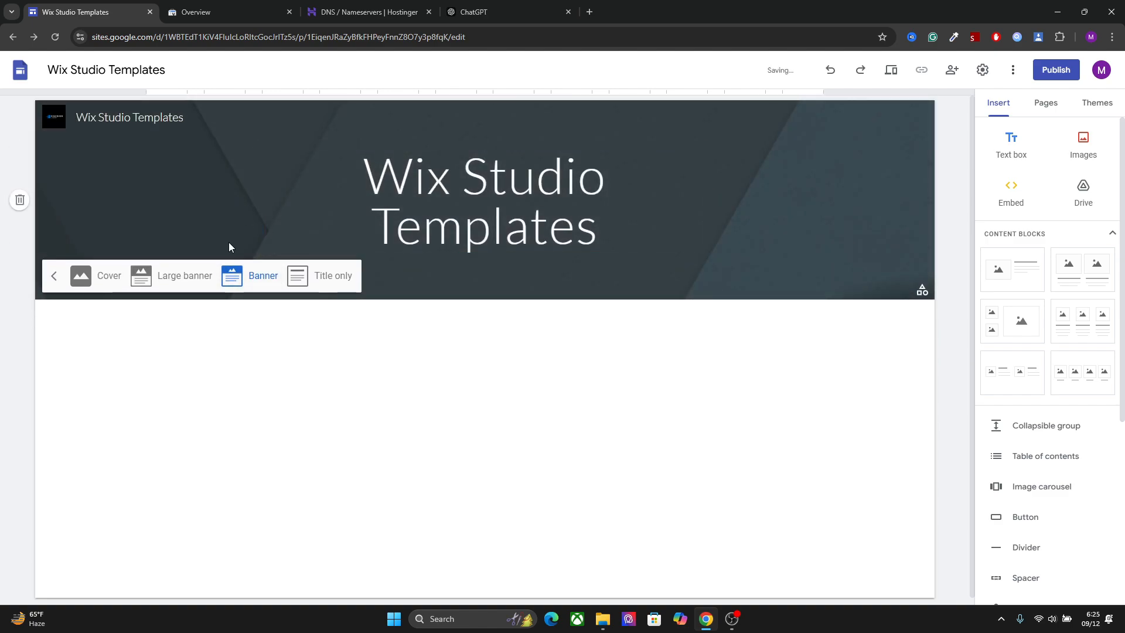
click(193, 281)
click(82, 380)
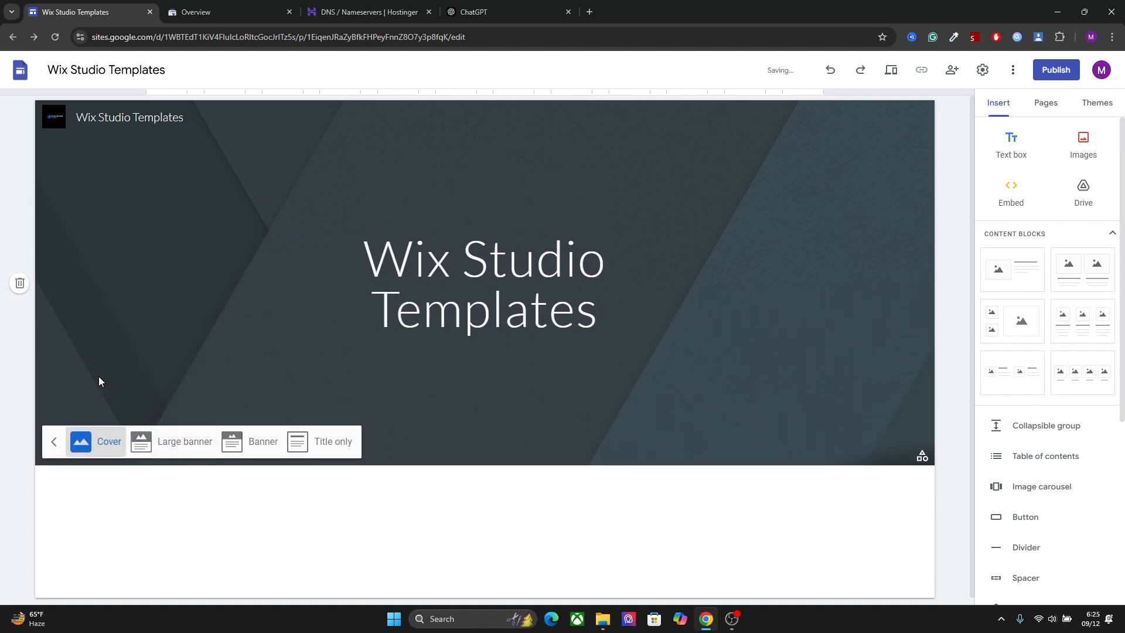
click(320, 592)
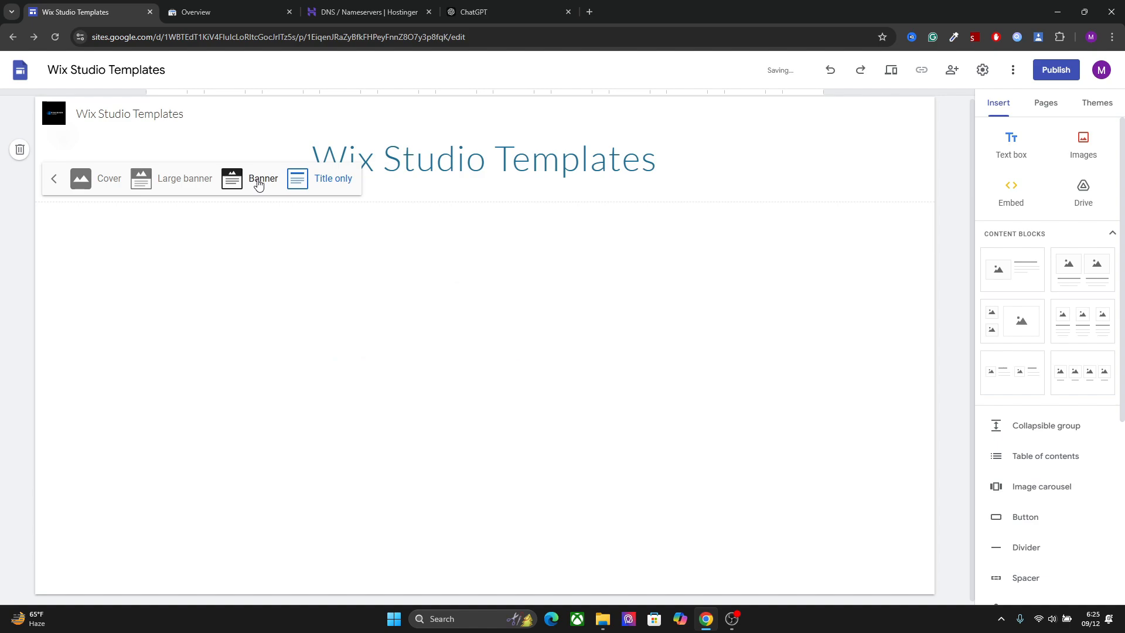
click(258, 180)
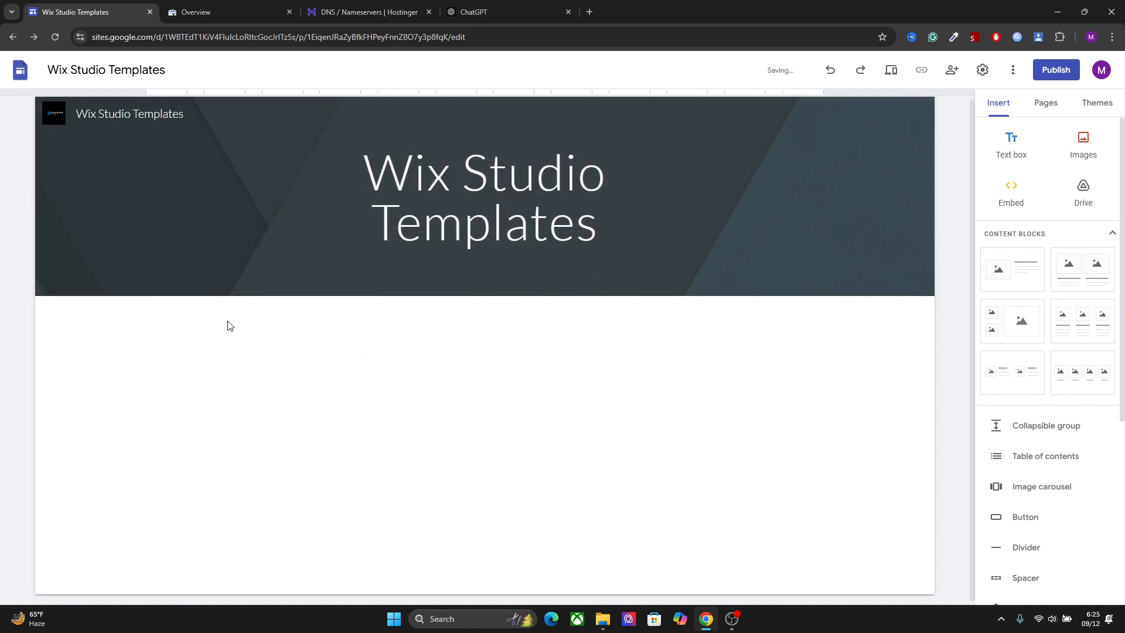
Try the Discover Launch logo image as the header background and reset the header to its default image
click(82, 277)
click(93, 313)
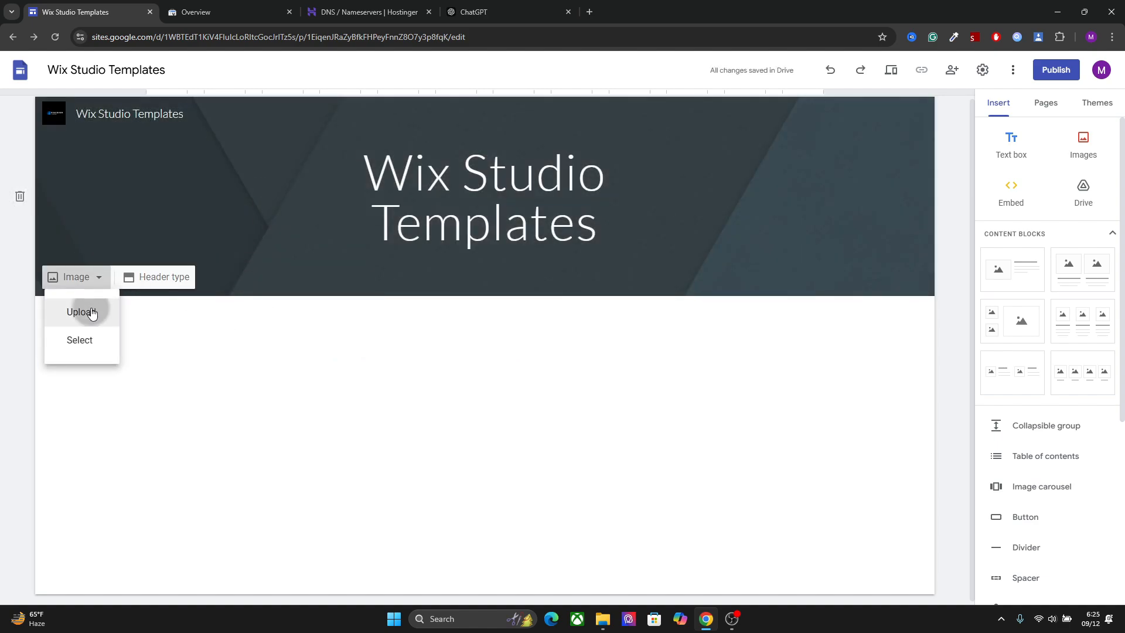
double_click(283, 111)
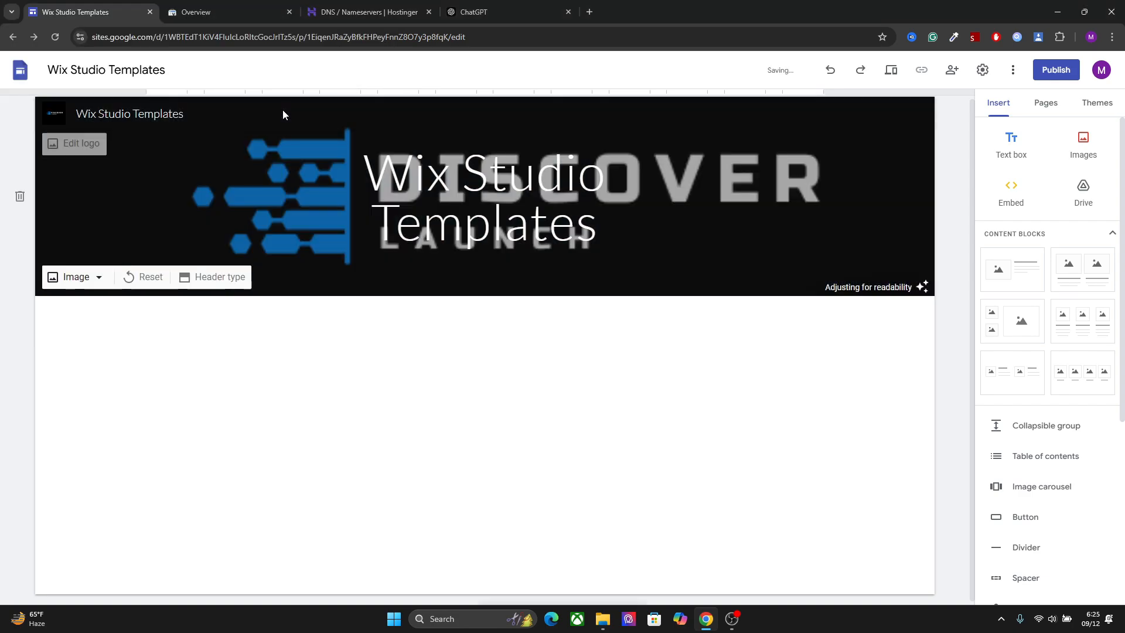
click(147, 281)
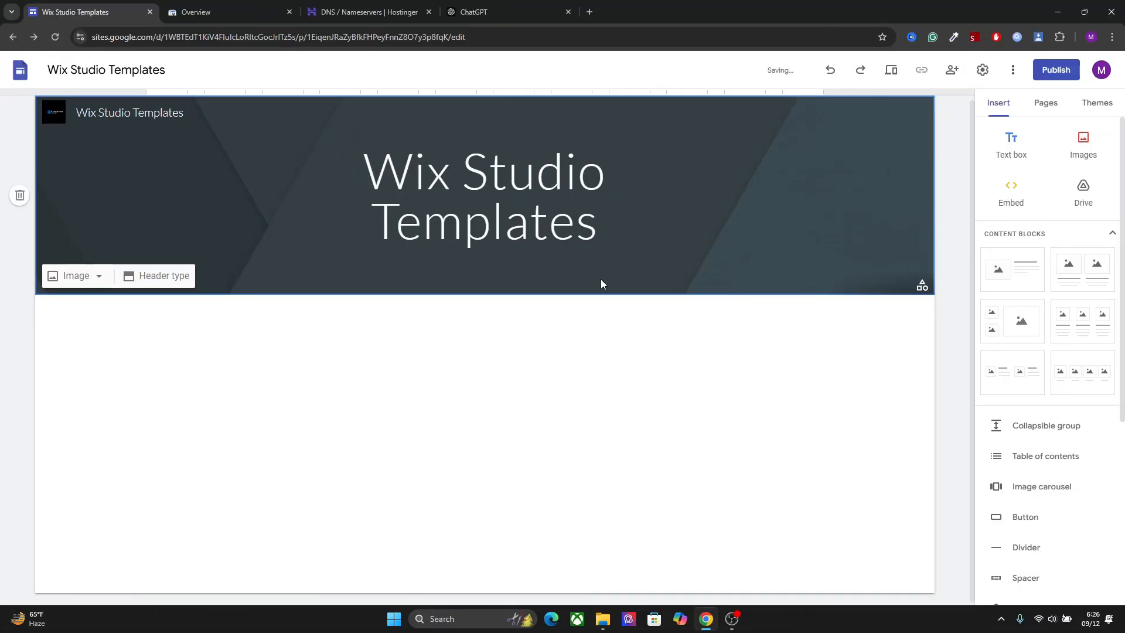
Insert a three-column image and text block and upload the cloud software illustration from Downloads into its middle placeholder
click(1094, 328)
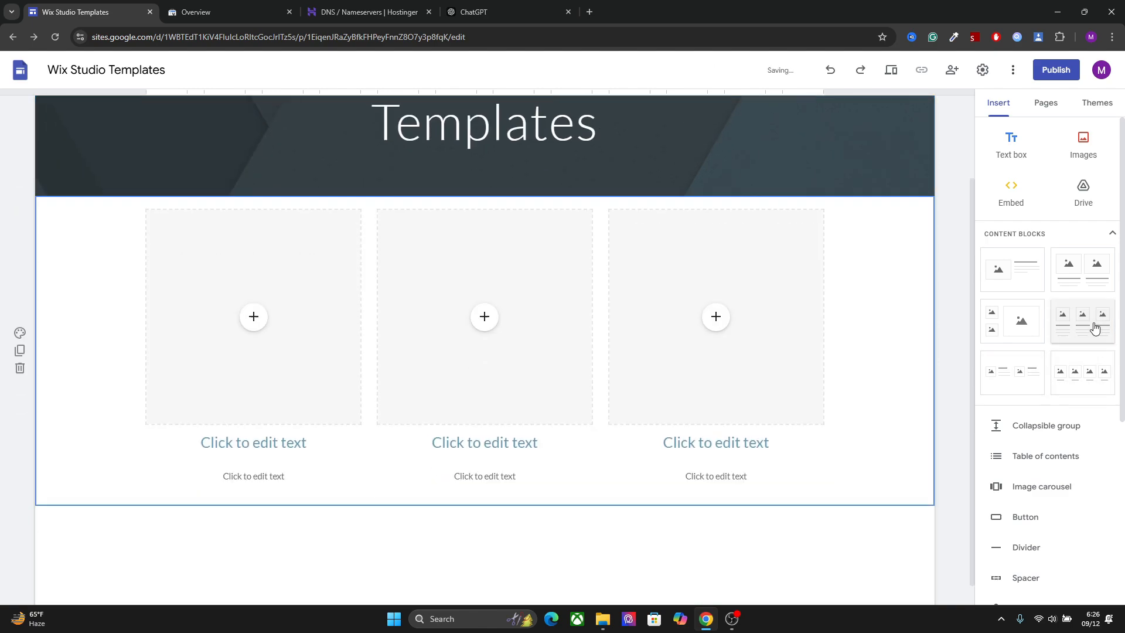
click(484, 300)
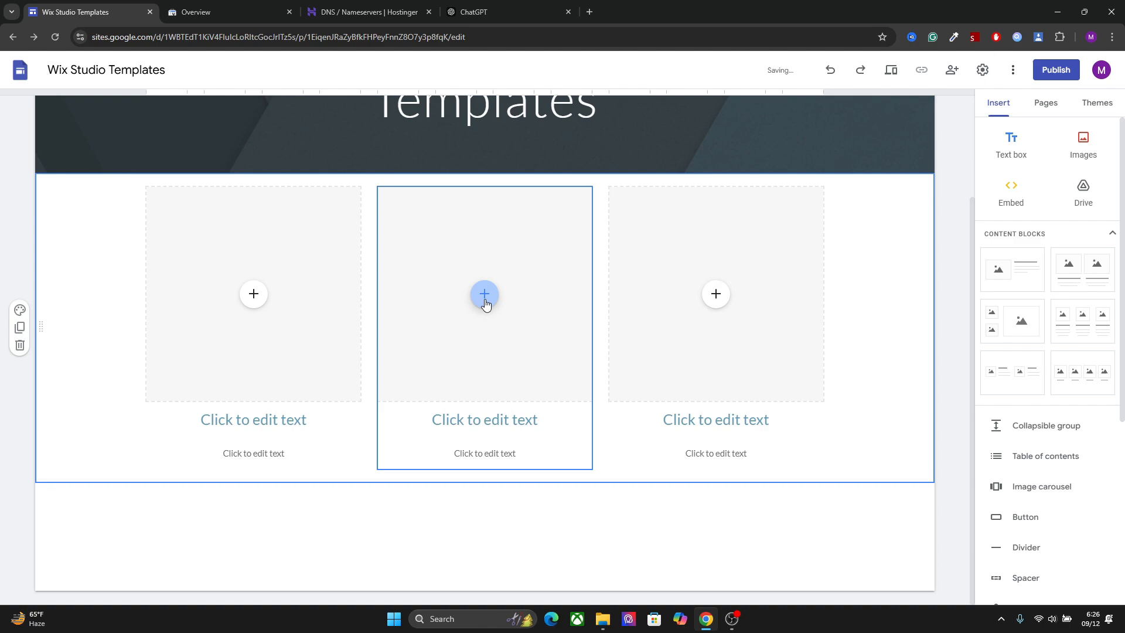
click(521, 332)
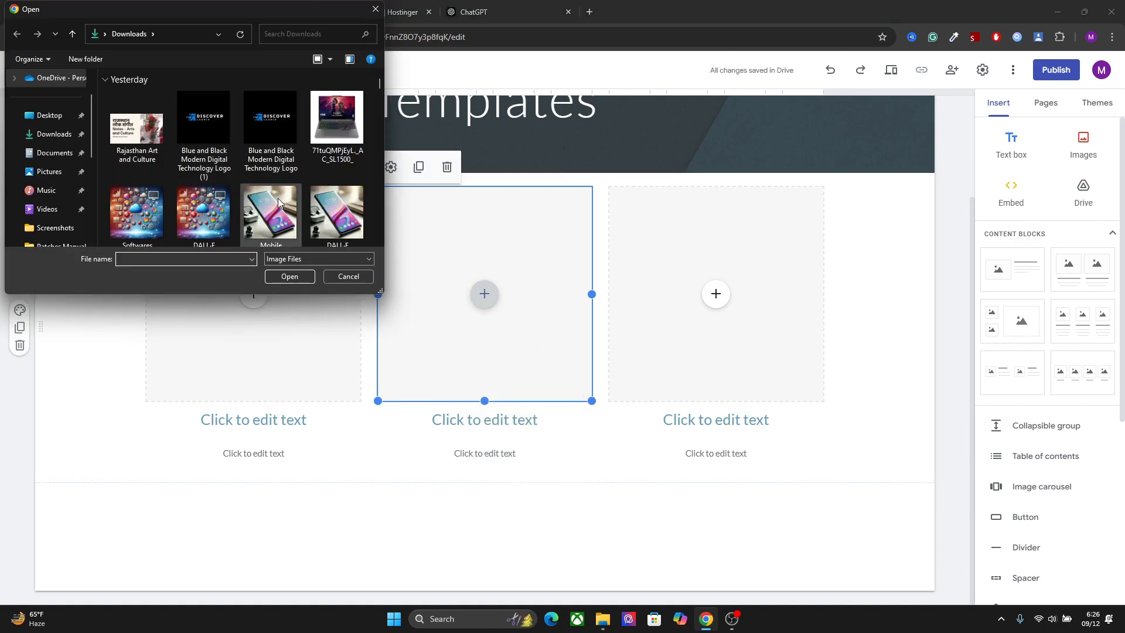
click(203, 212)
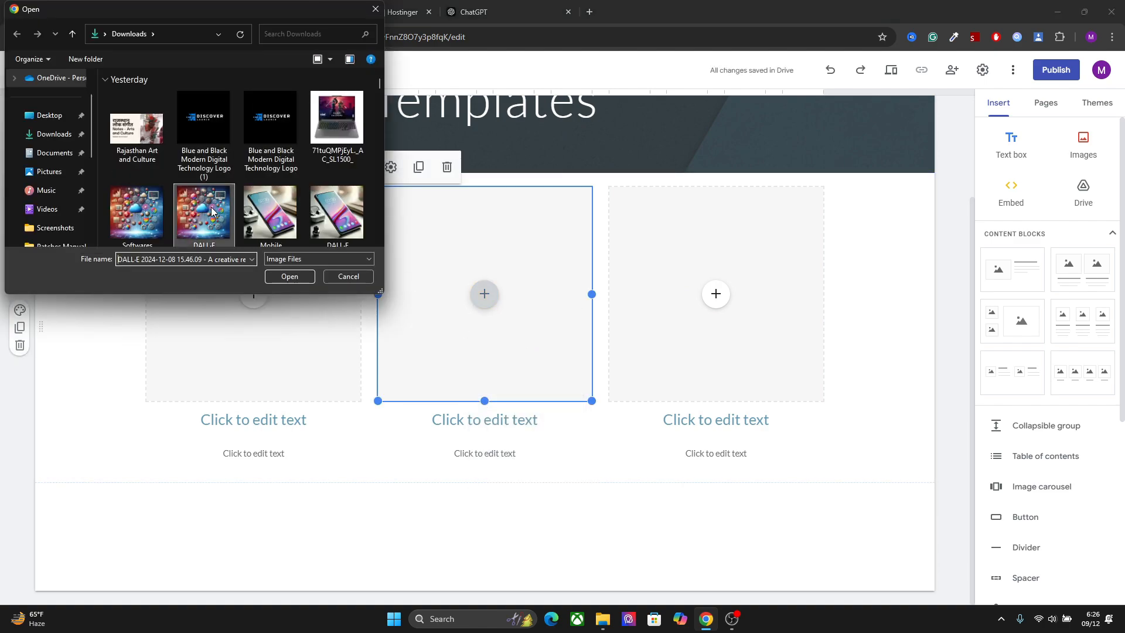
key(Left)
click(290, 276)
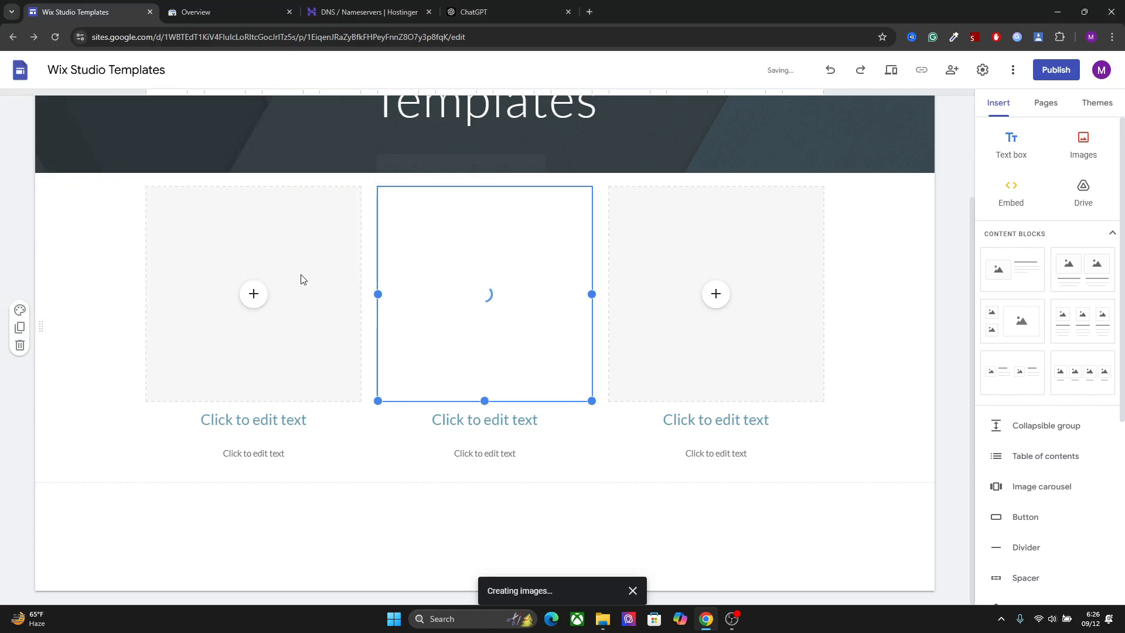
Set the middle column's heading to "Real Estate Website" and the text beneath it to "BUY NOW"
click(494, 421)
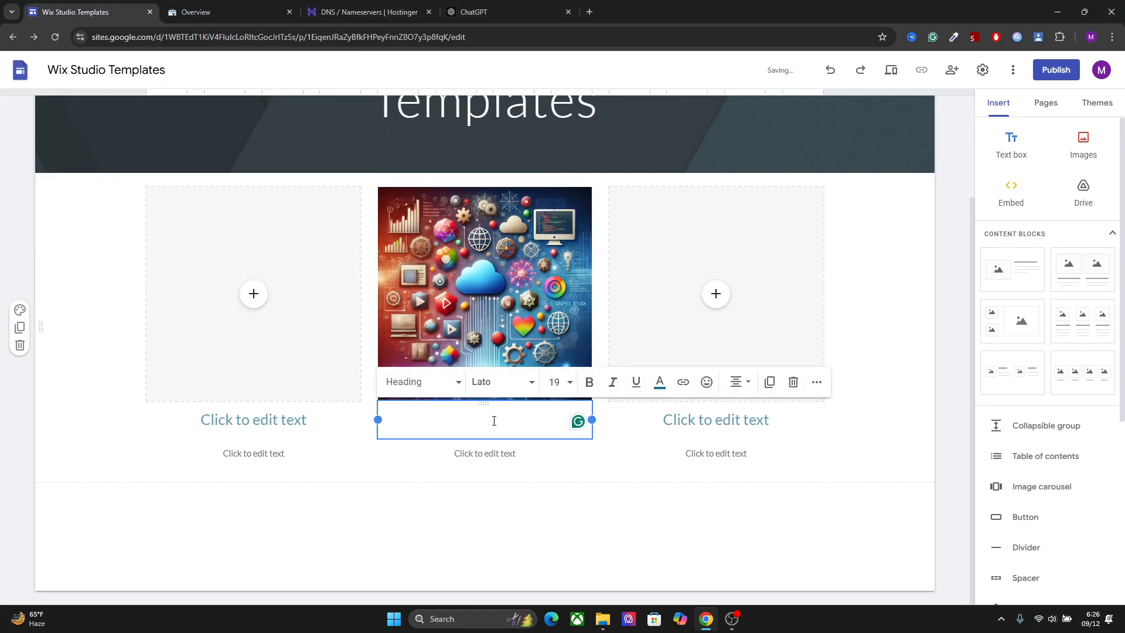
text(Real Estate We)
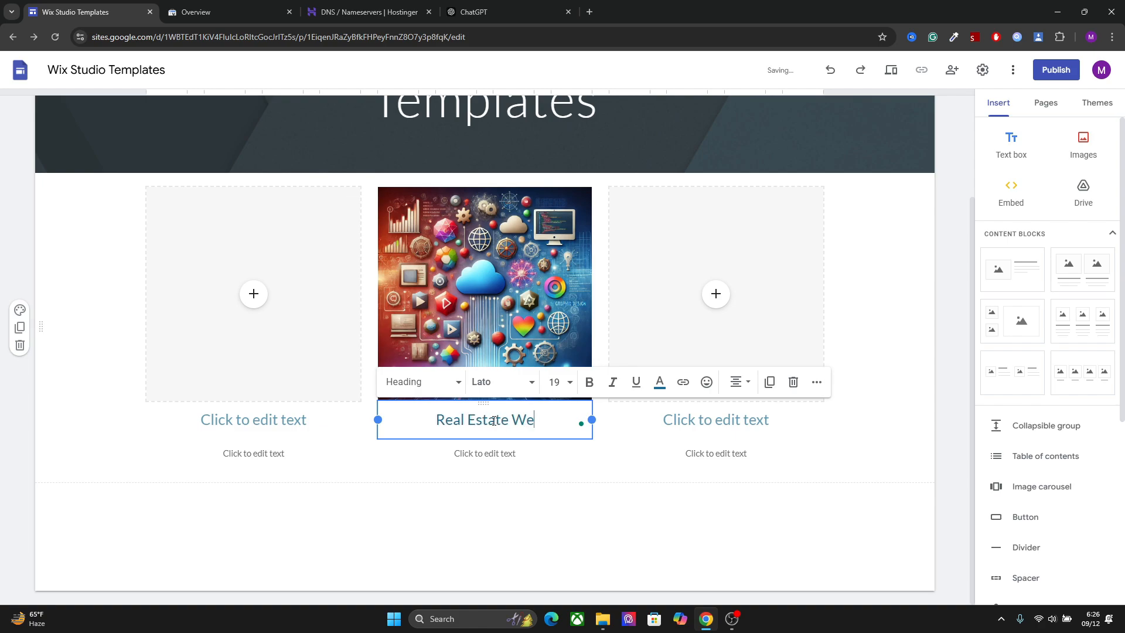
text(bsite)
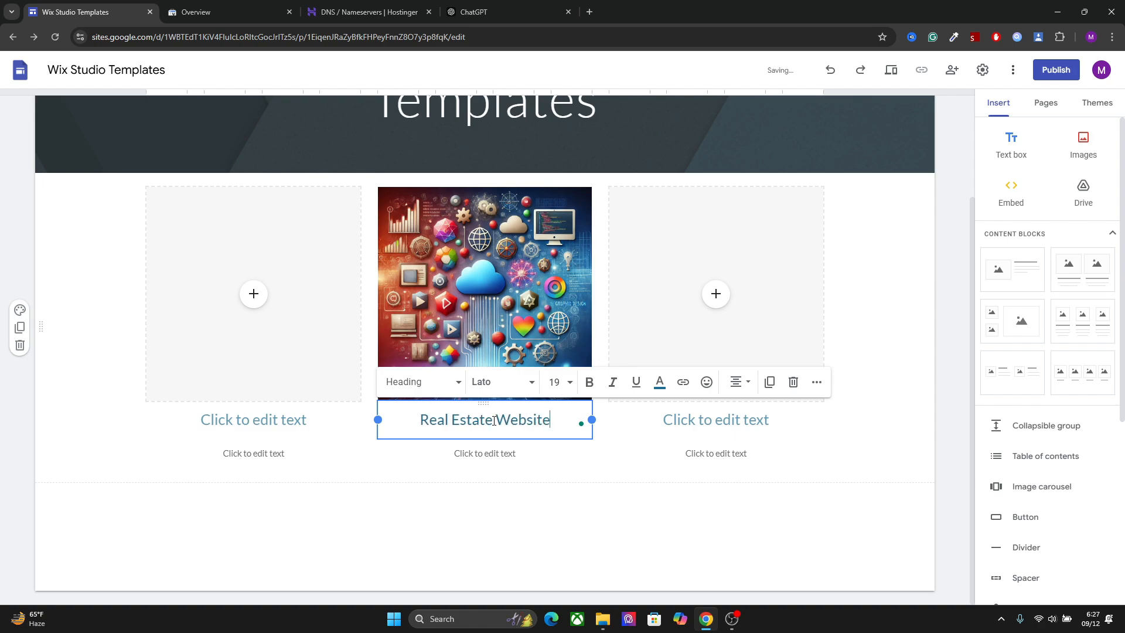
click(491, 451)
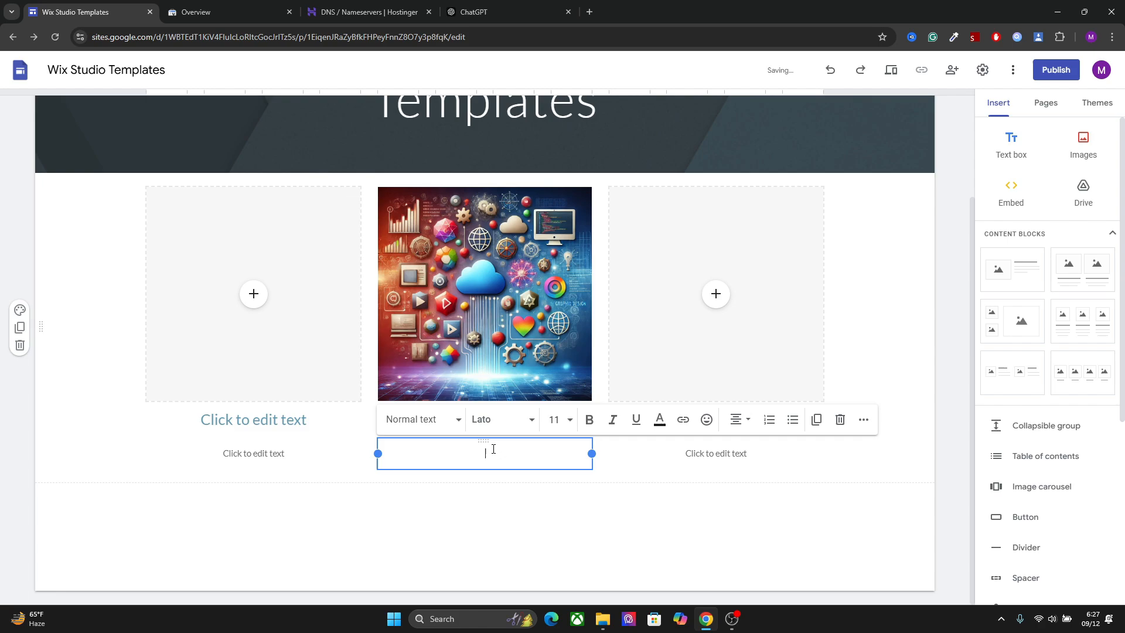
text(BUY NOW)
Make the "BUY NOW" text bold and colour it red
triple_click(514, 454)
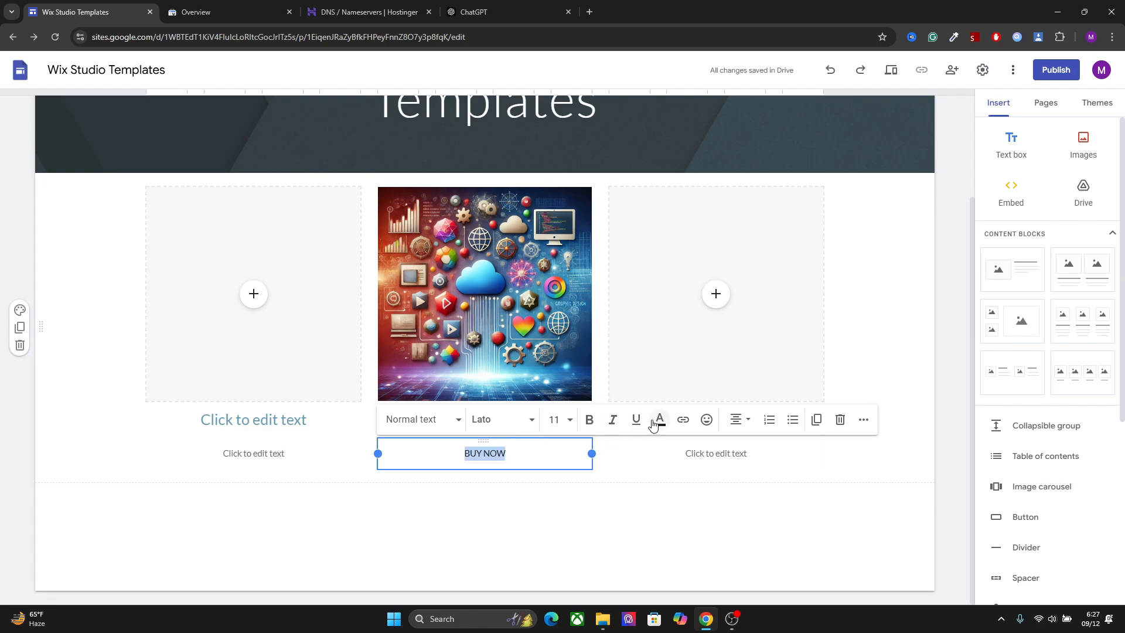
click(589, 419)
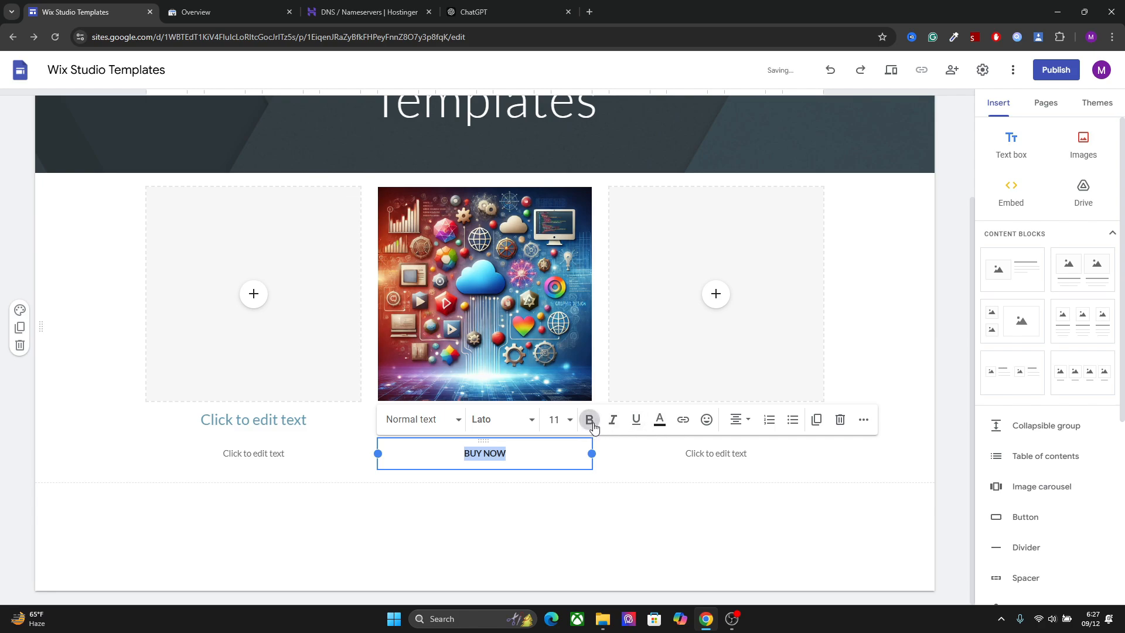
click(660, 421)
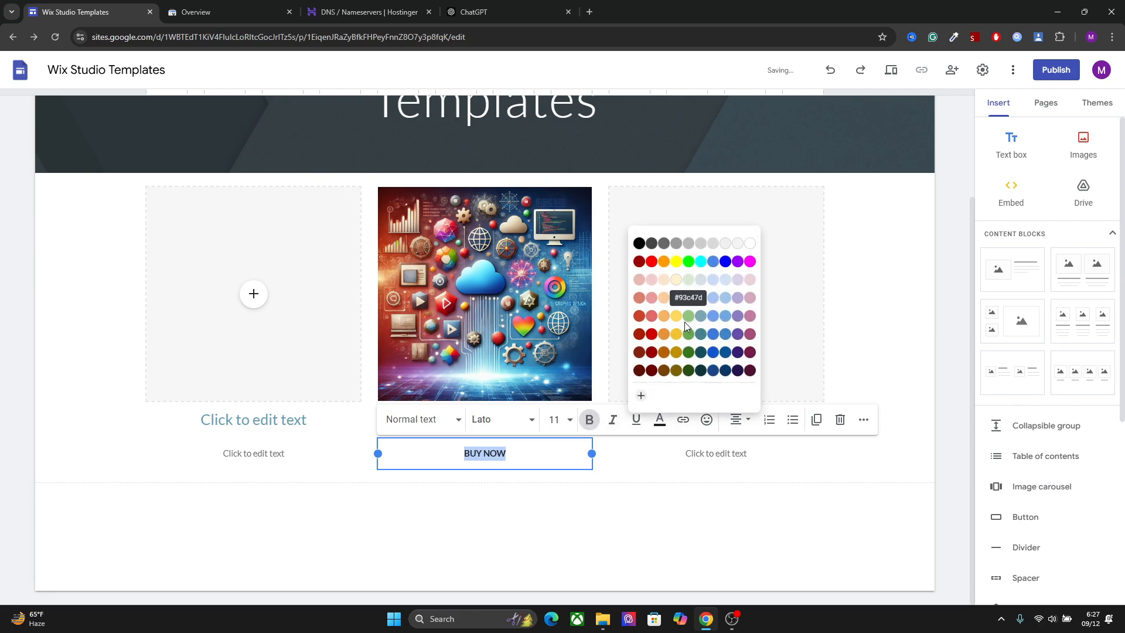
click(644, 316)
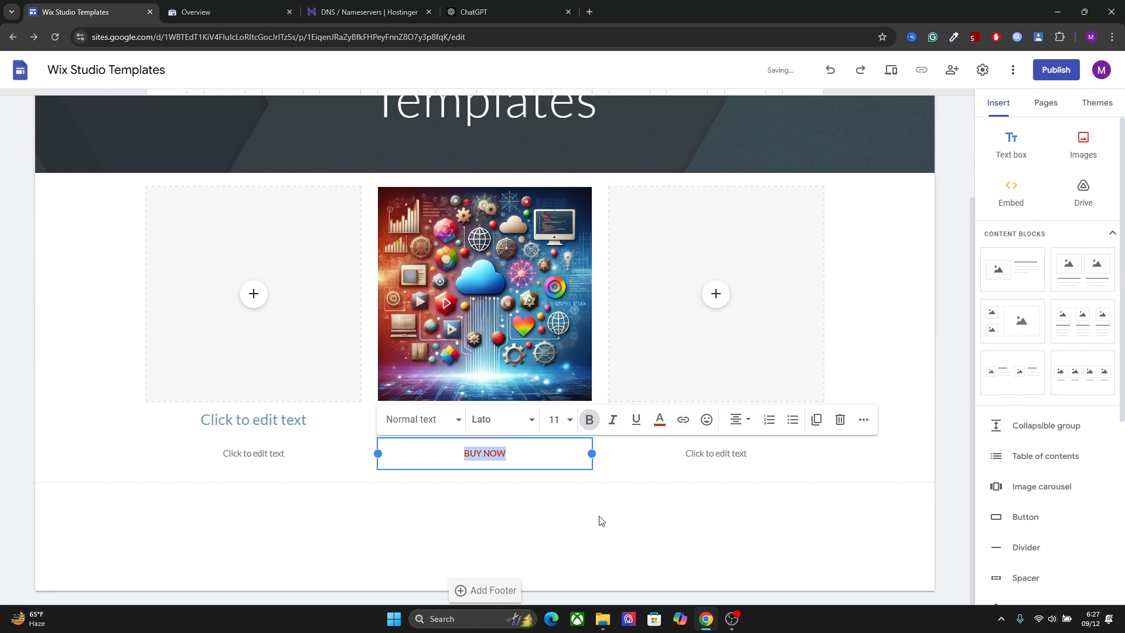
click(600, 519)
click(518, 457)
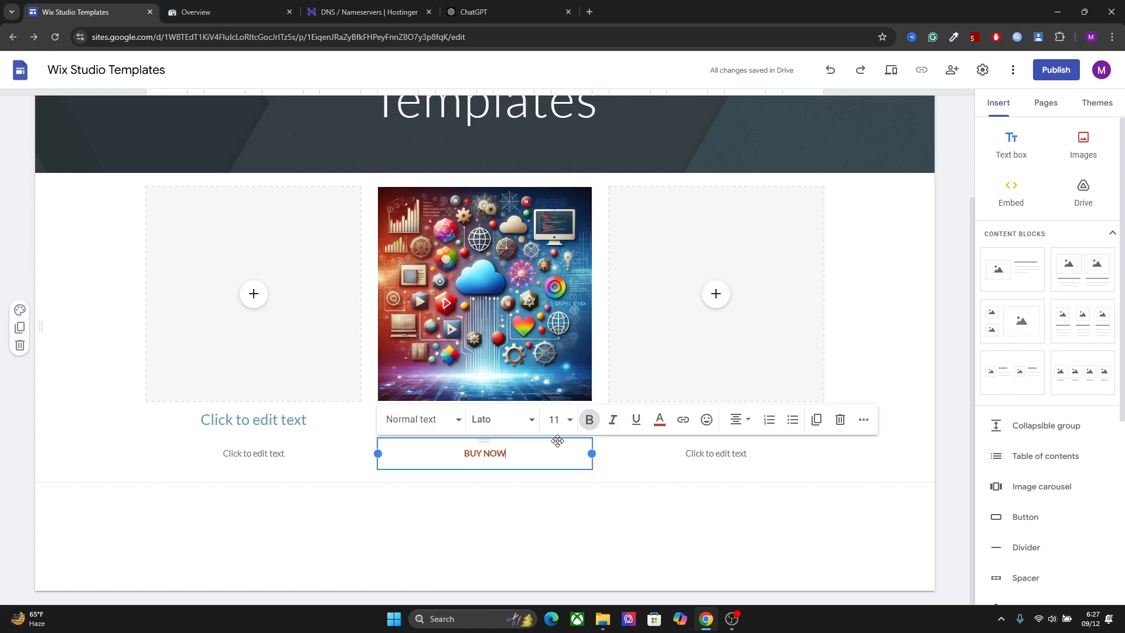
triple_click(489, 454)
click(448, 516)
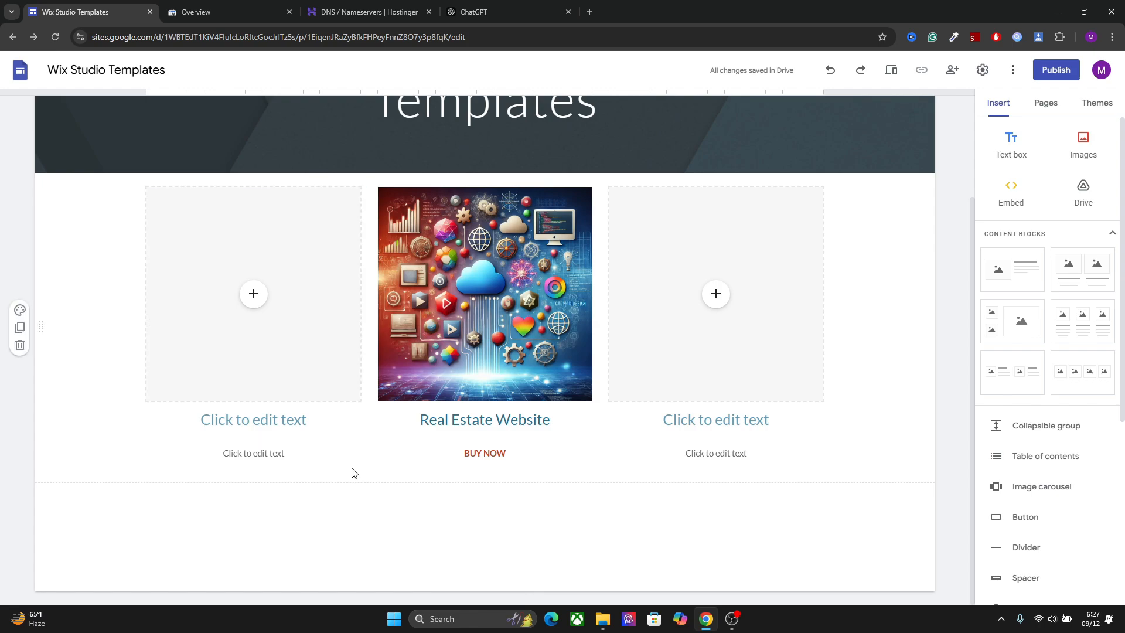
click(301, 349)
click(693, 326)
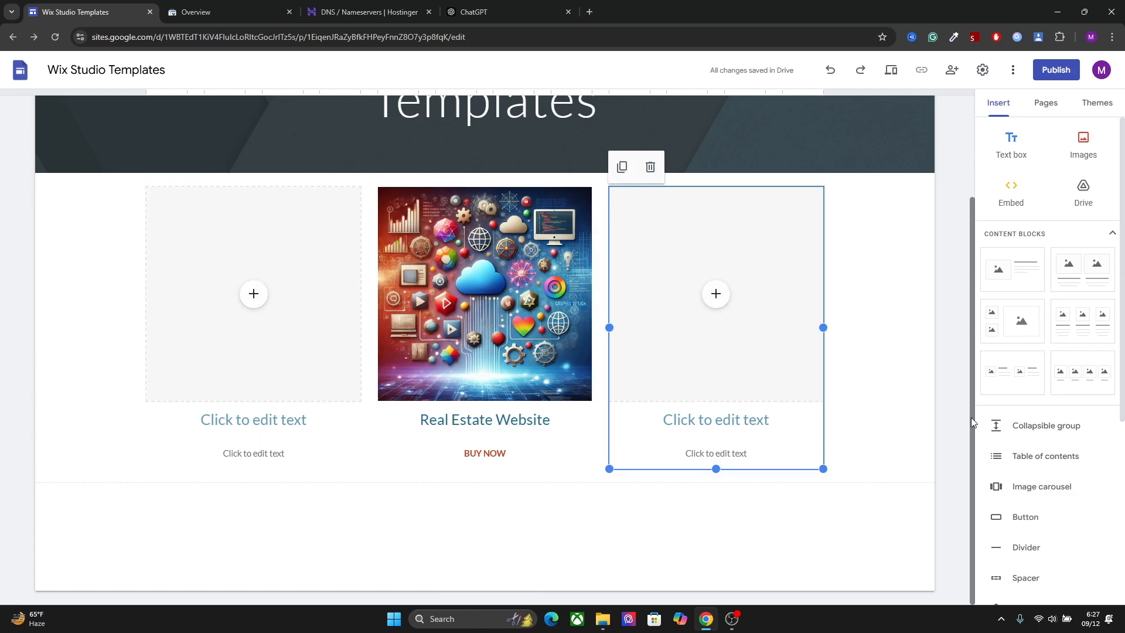
drag(970, 418, 960, 453)
click(1079, 323)
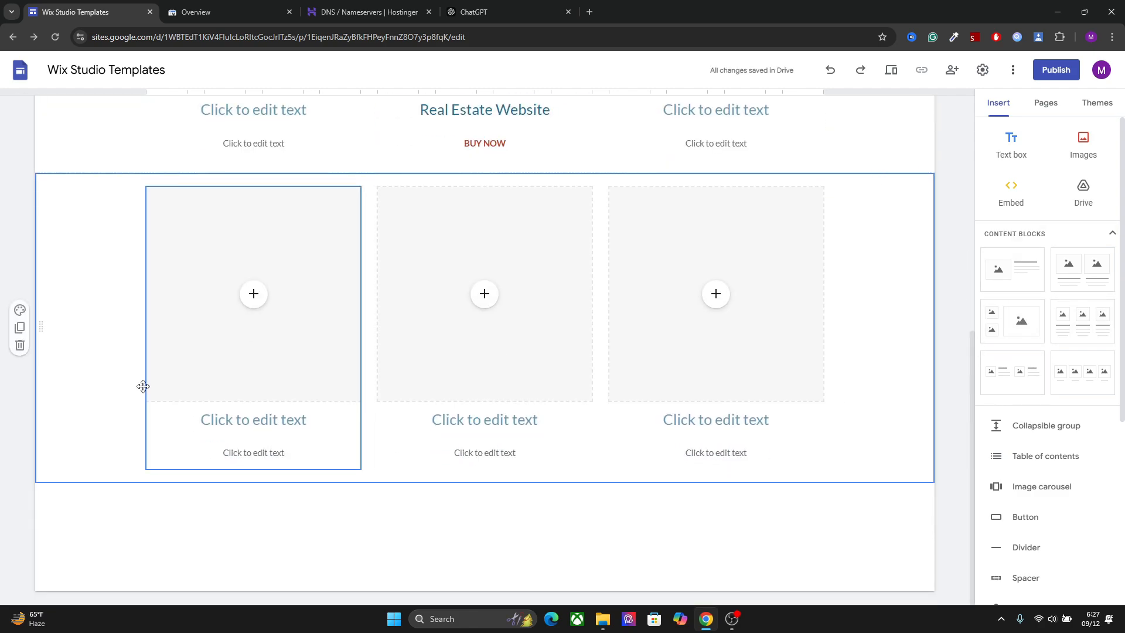
click(18, 346)
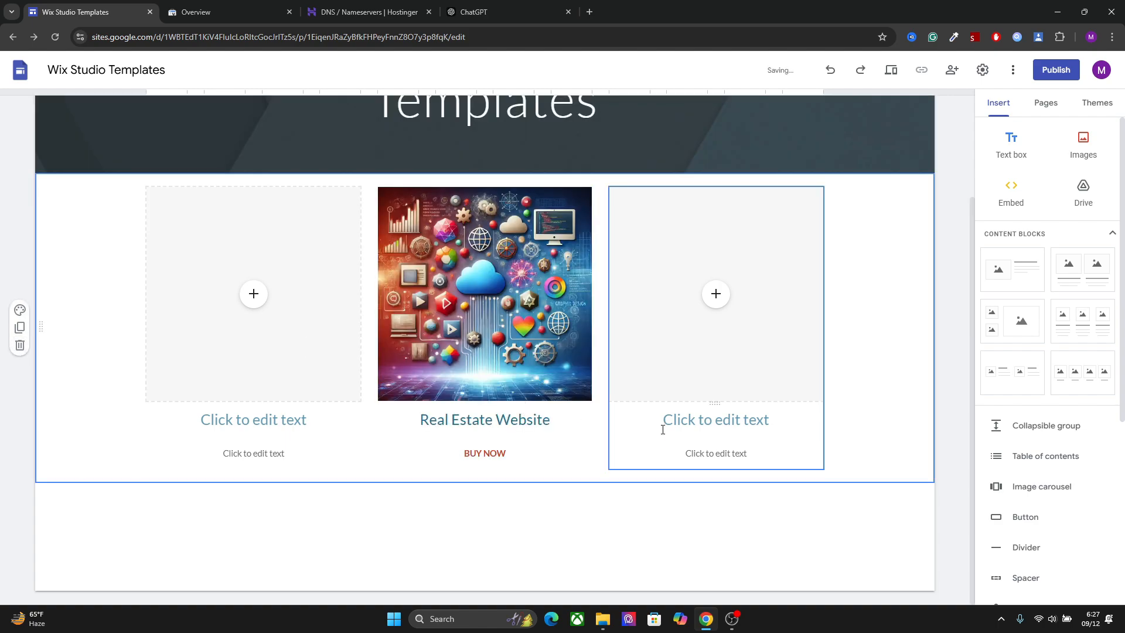
Add a text box "E-Commerce Templates" in Heading style below the template block, with another three-column image and text block beneath it
click(1012, 145)
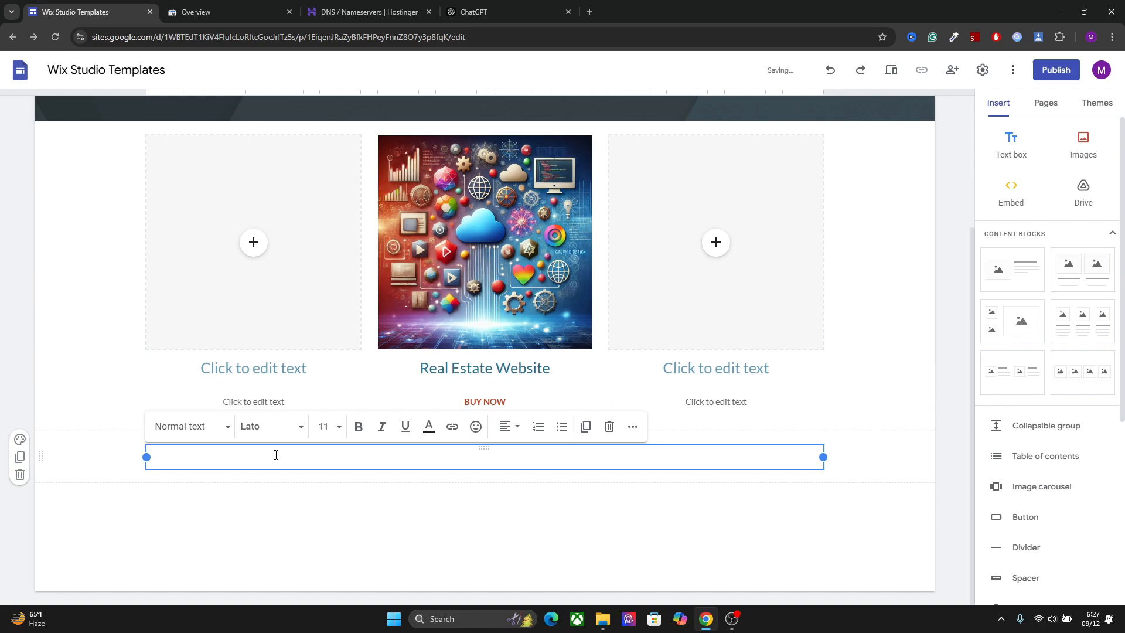
text(E-Commerce Templates)
click(176, 426)
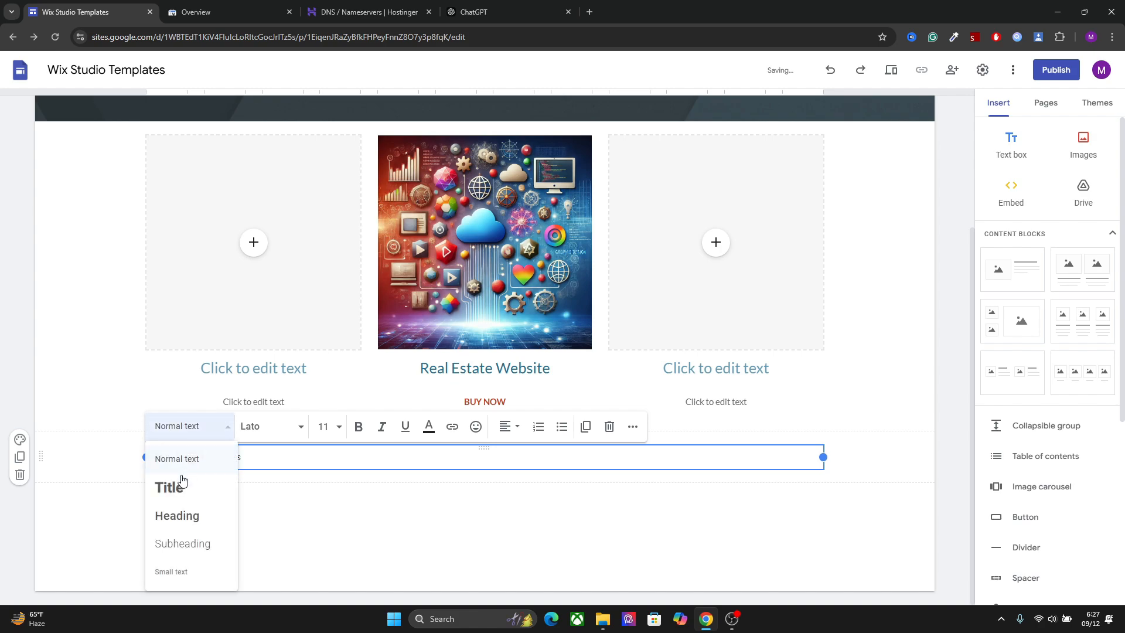
click(177, 516)
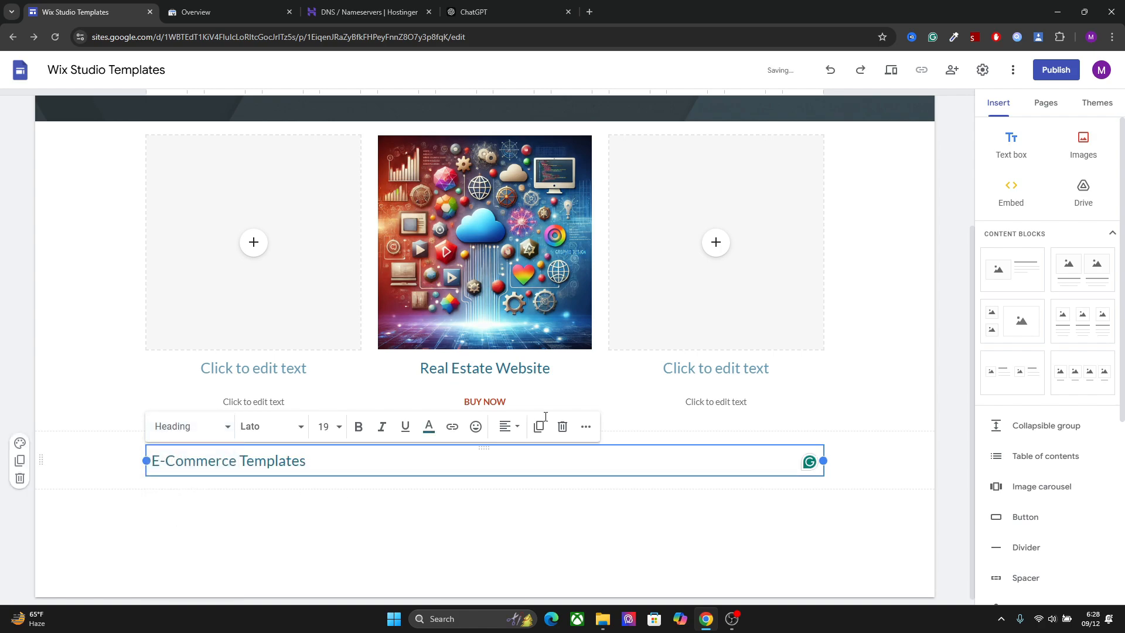
click(1084, 311)
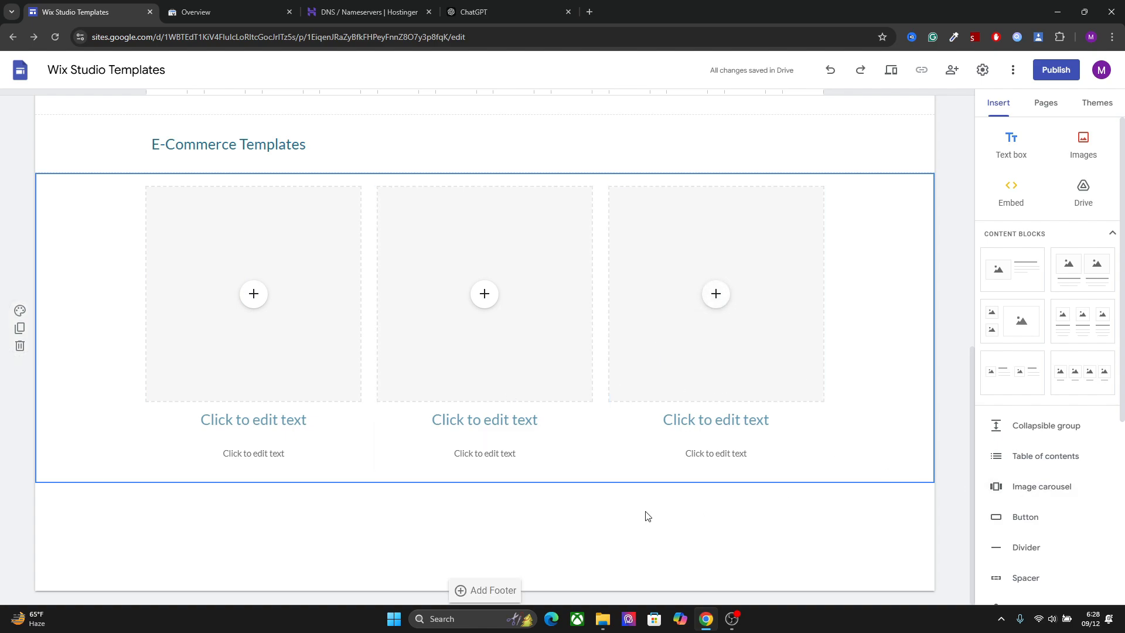
Add a text box reading "FAQs" below the E-Commerce block and style it as Heading
click(1042, 426)
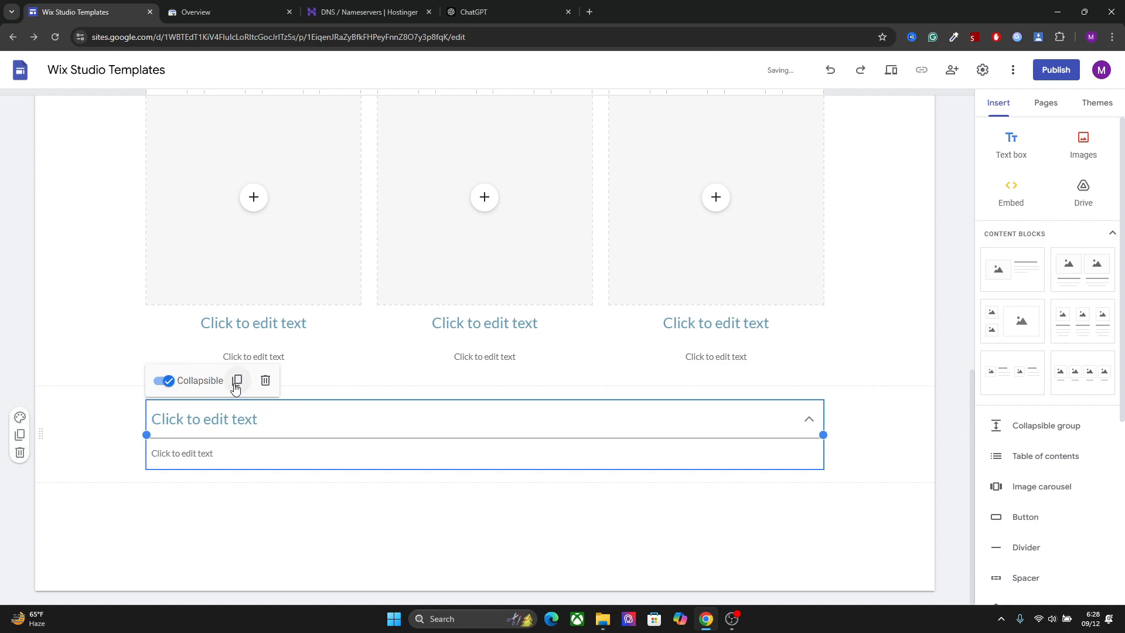
click(265, 380)
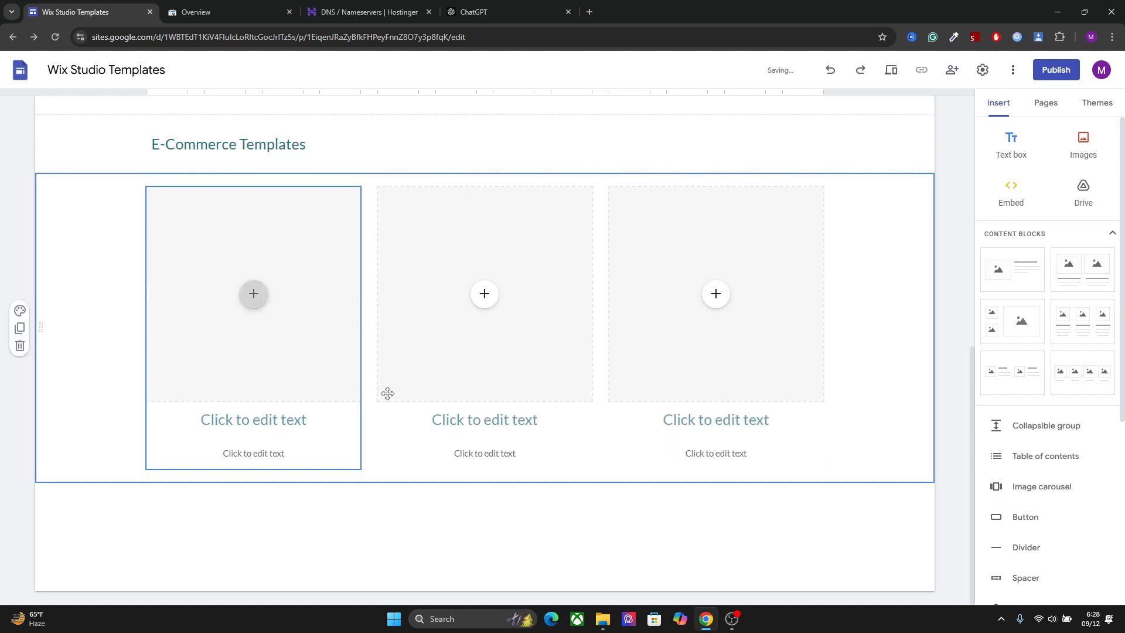
click(1012, 145)
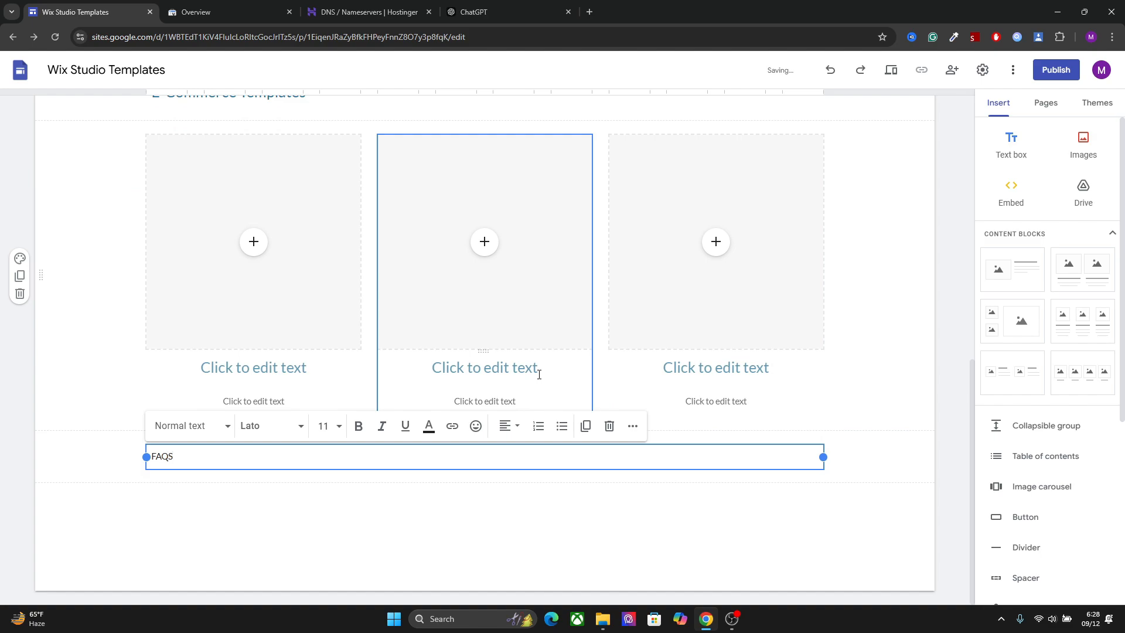
text(FAQs)
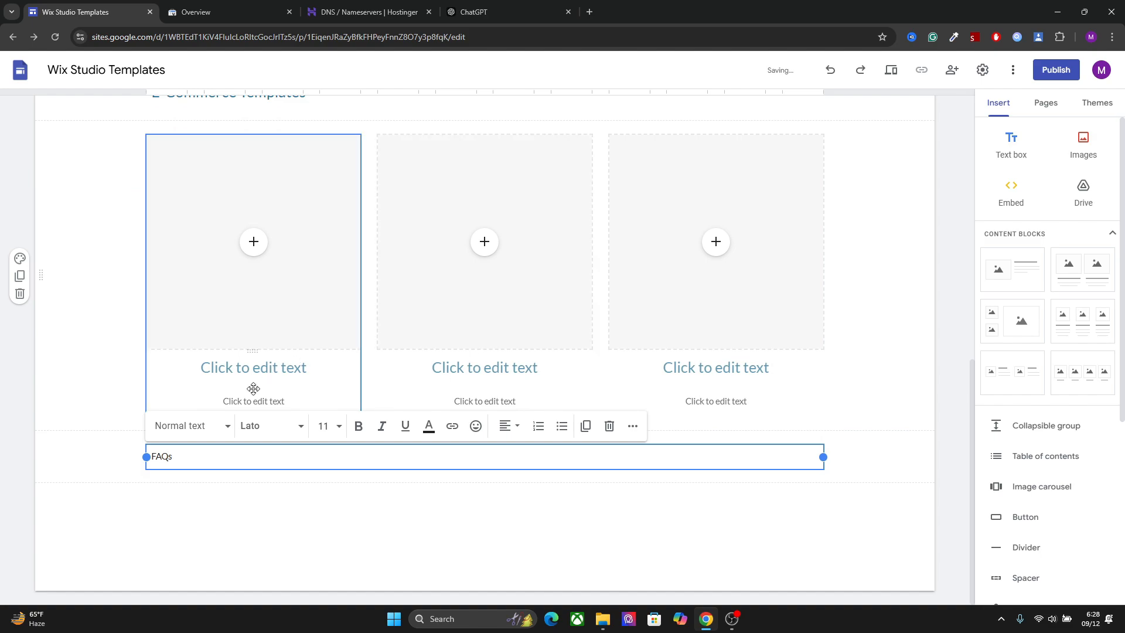
click(214, 426)
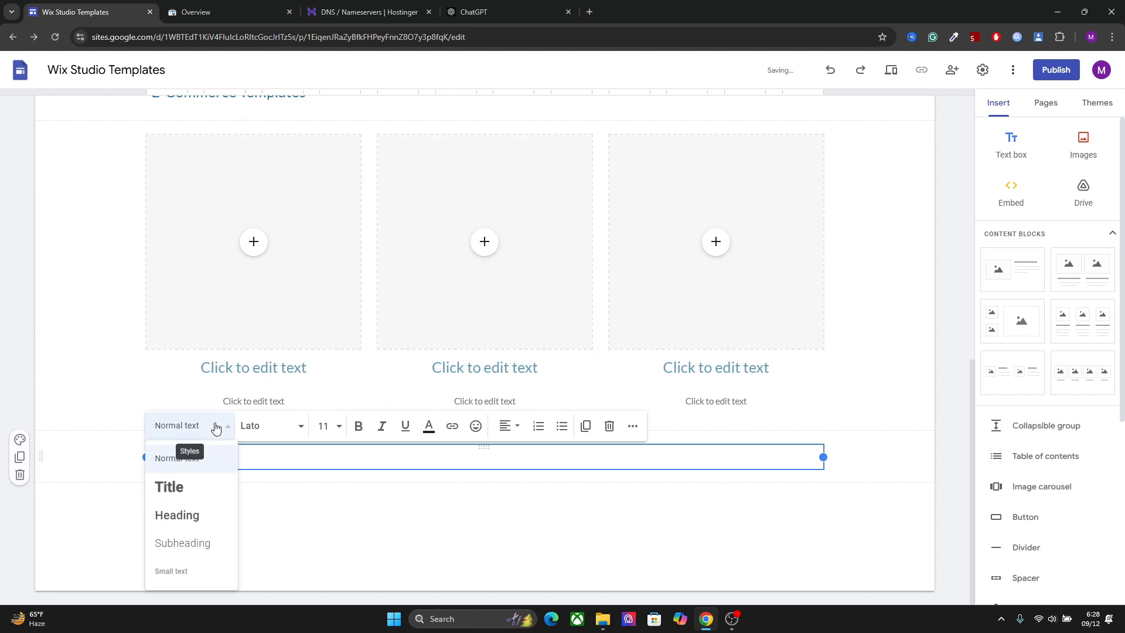
click(177, 515)
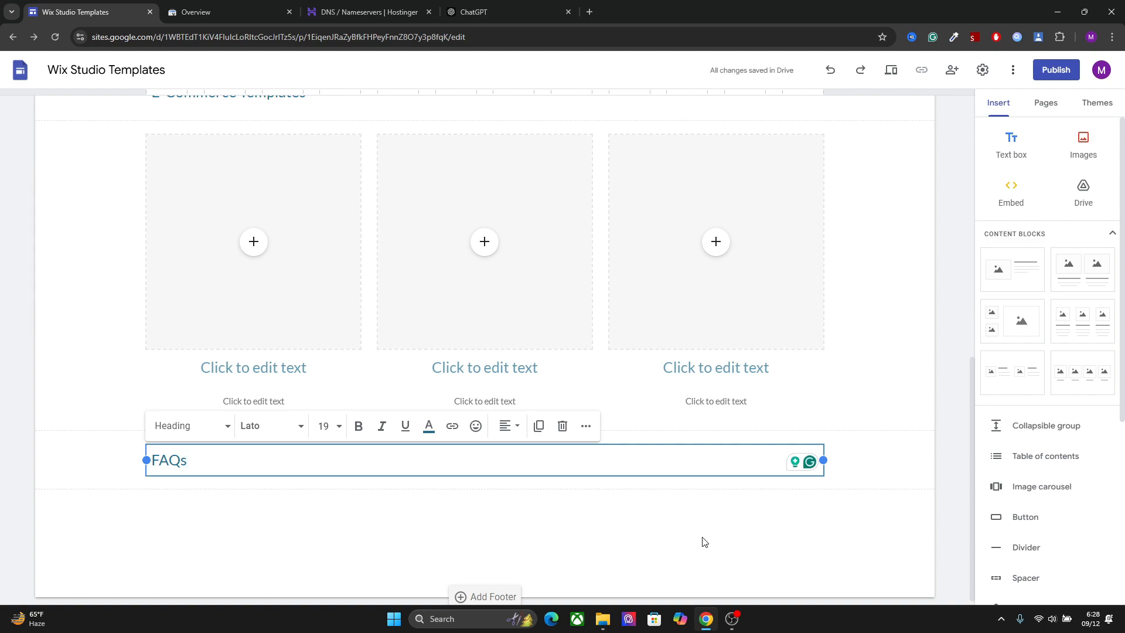
Close the ChatGPT browser tab and return to the site's home page editor
click(510, 4)
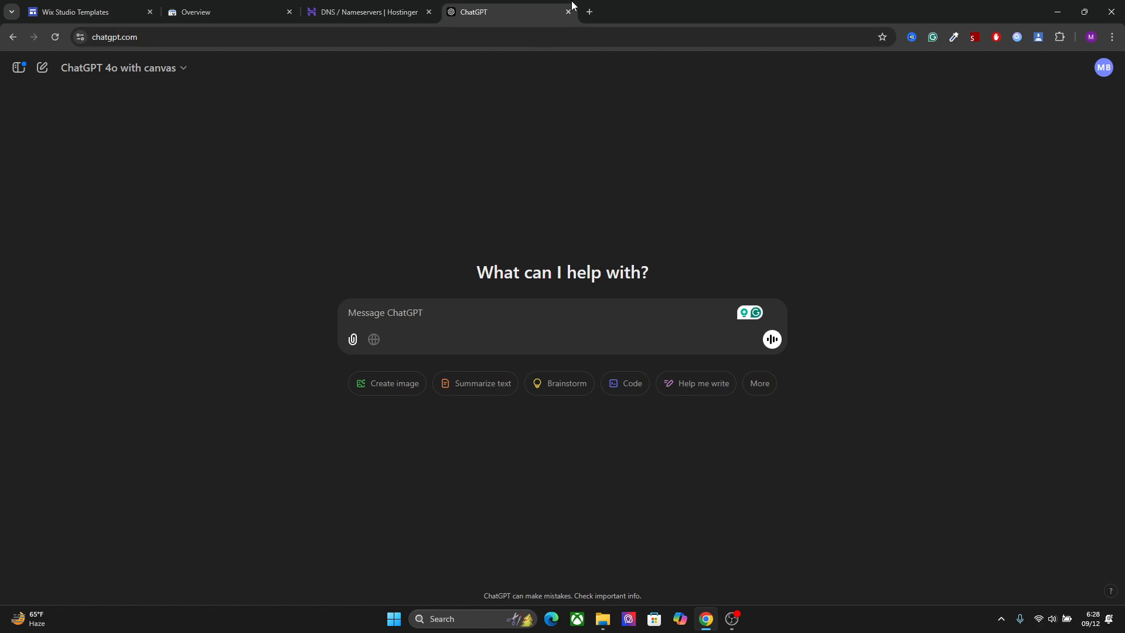
click(56, 5)
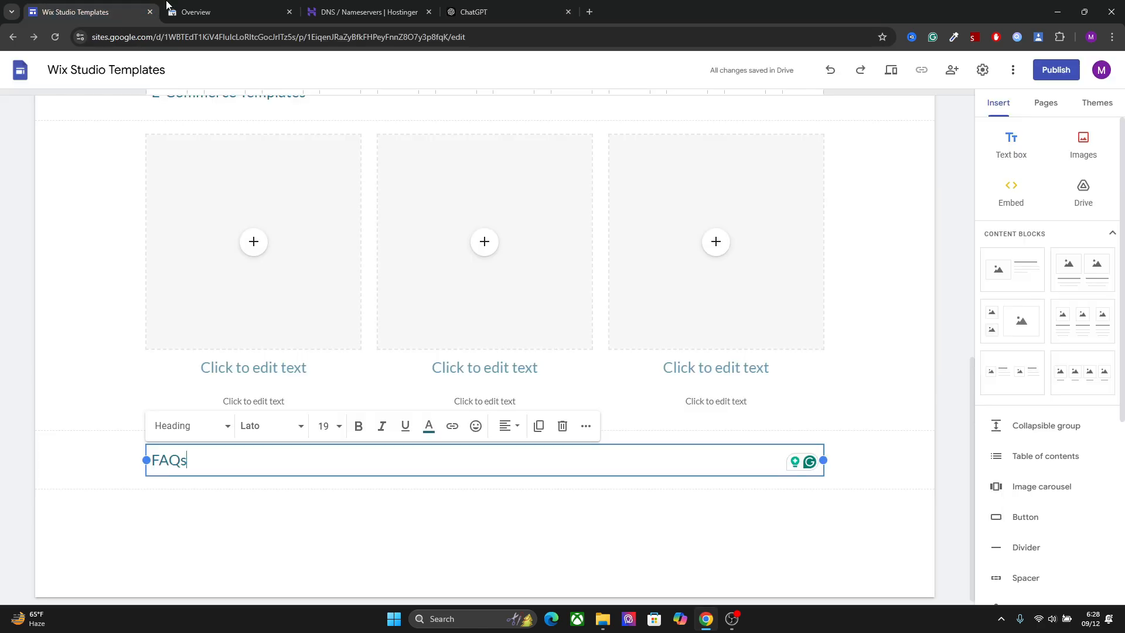
click(569, 12)
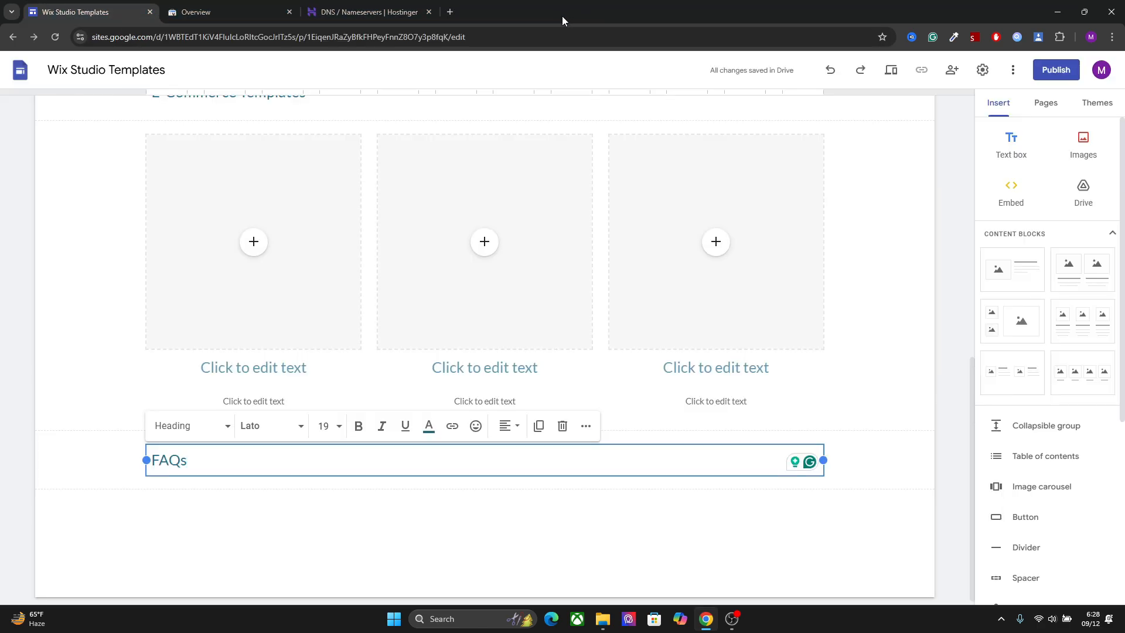
click(788, 589)
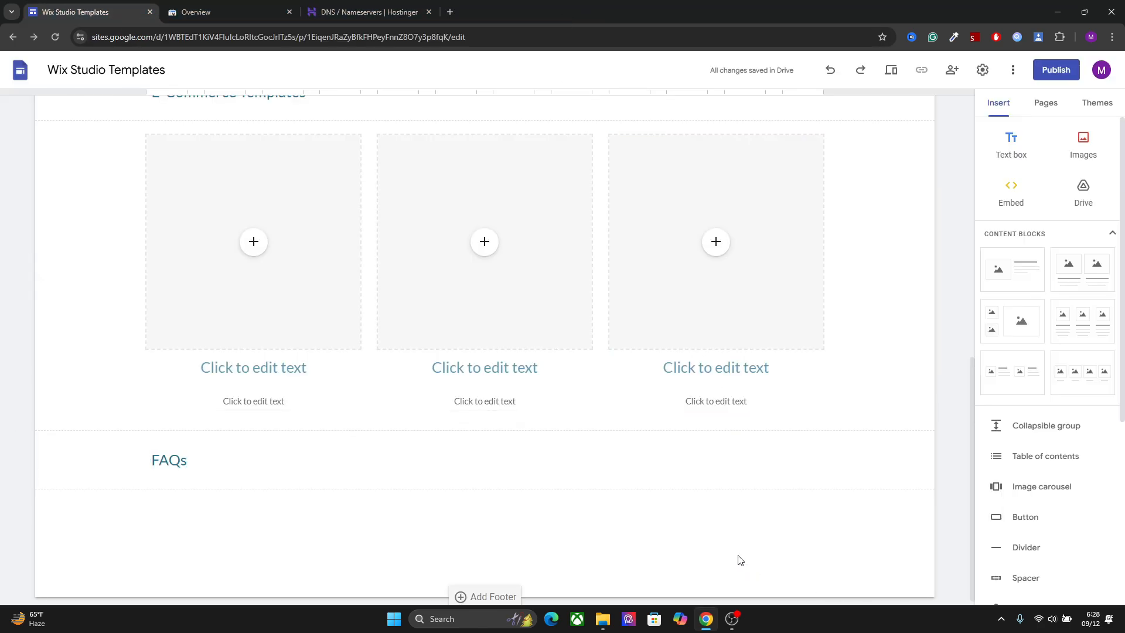
Add several collapsible groups below the FAQs heading
click(257, 457)
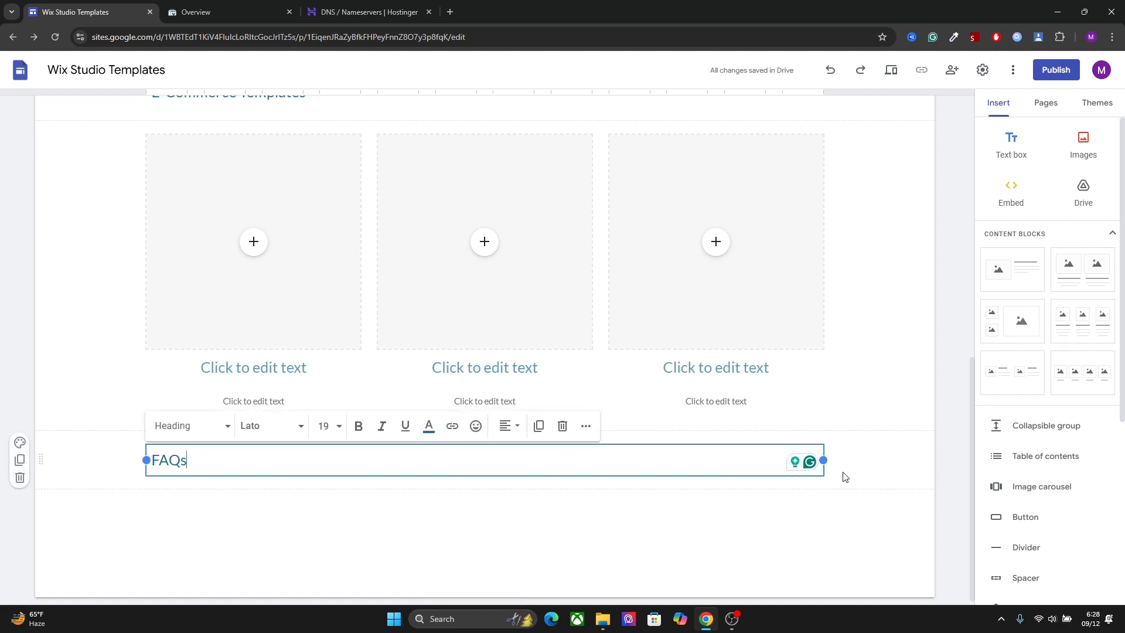
click(1024, 430)
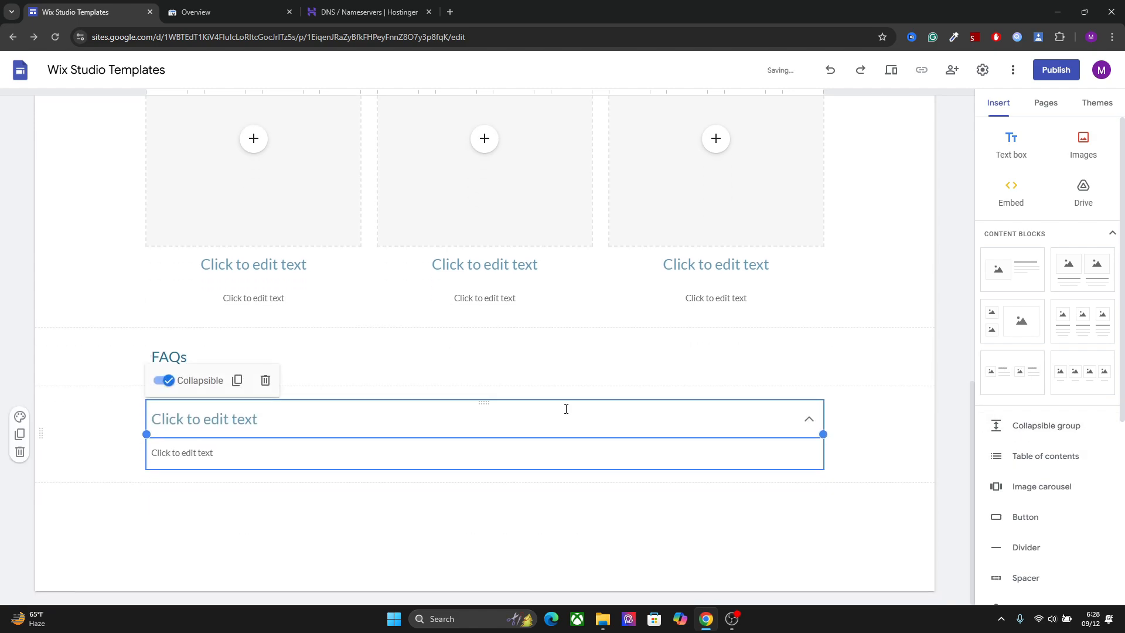
click(335, 411)
click(297, 449)
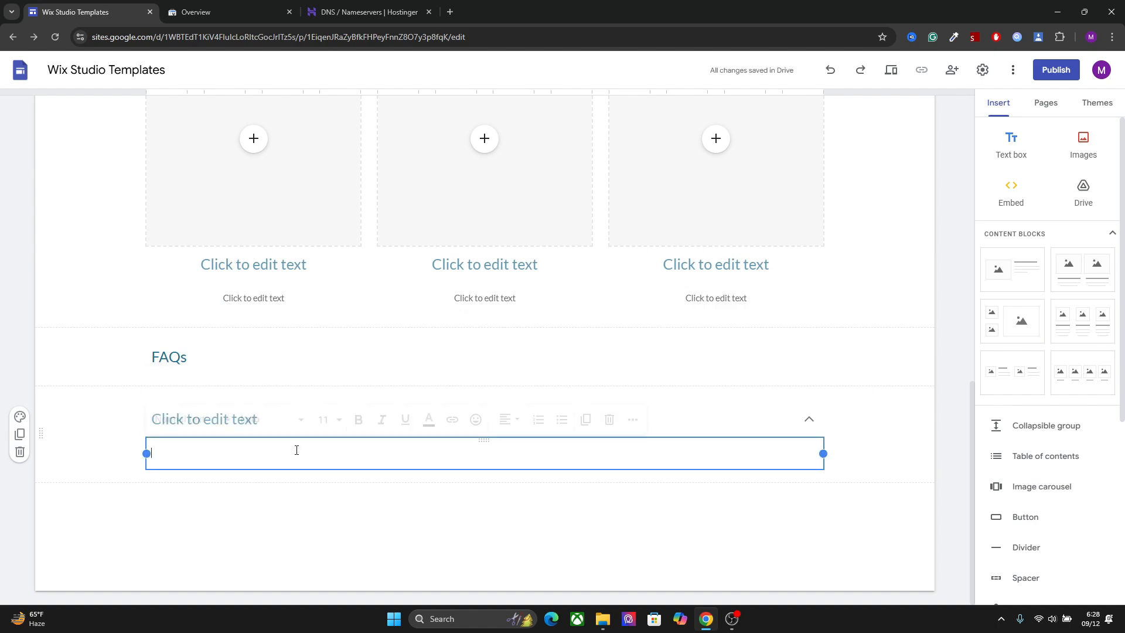
click(1027, 427)
click(1027, 427)
click(1026, 427)
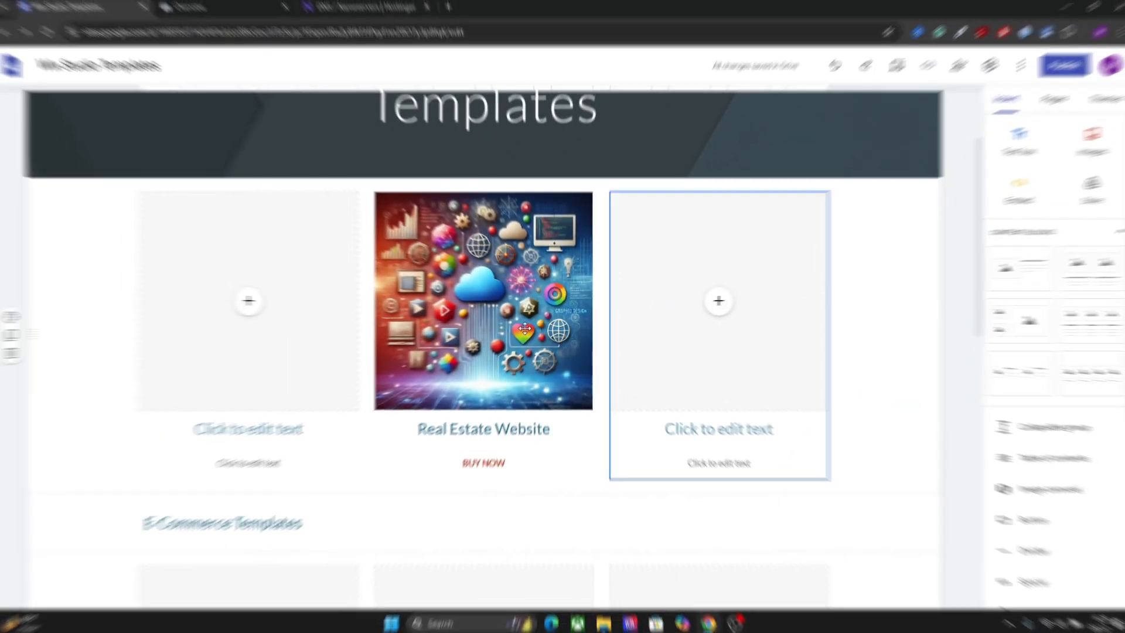
Create a new site page named "Real Estate Website Template"
click(525, 328)
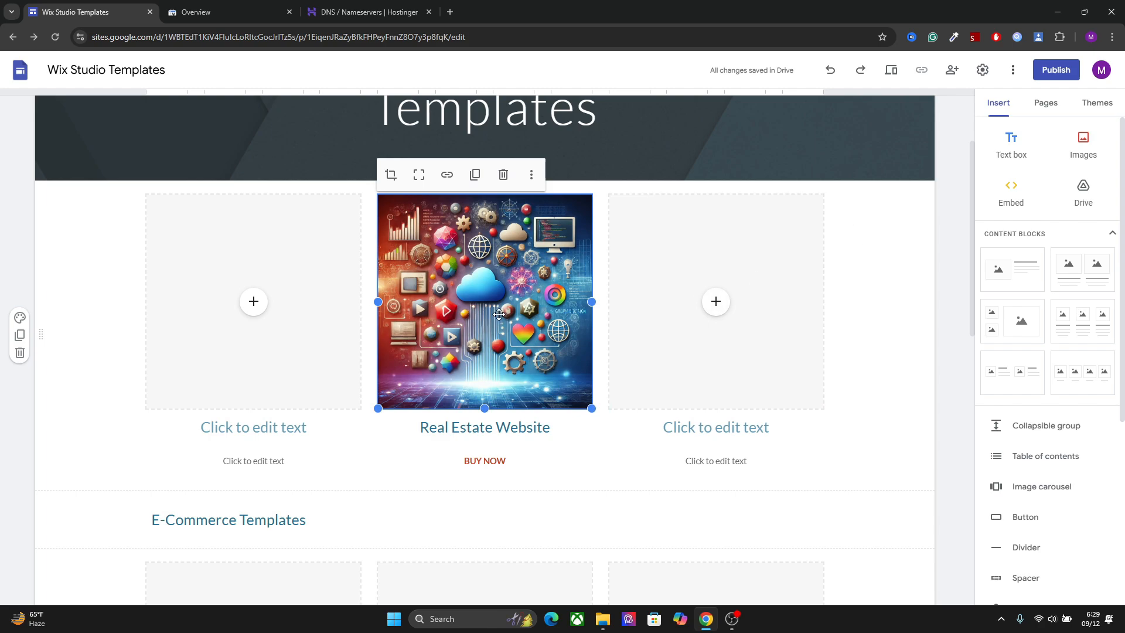
click(1049, 103)
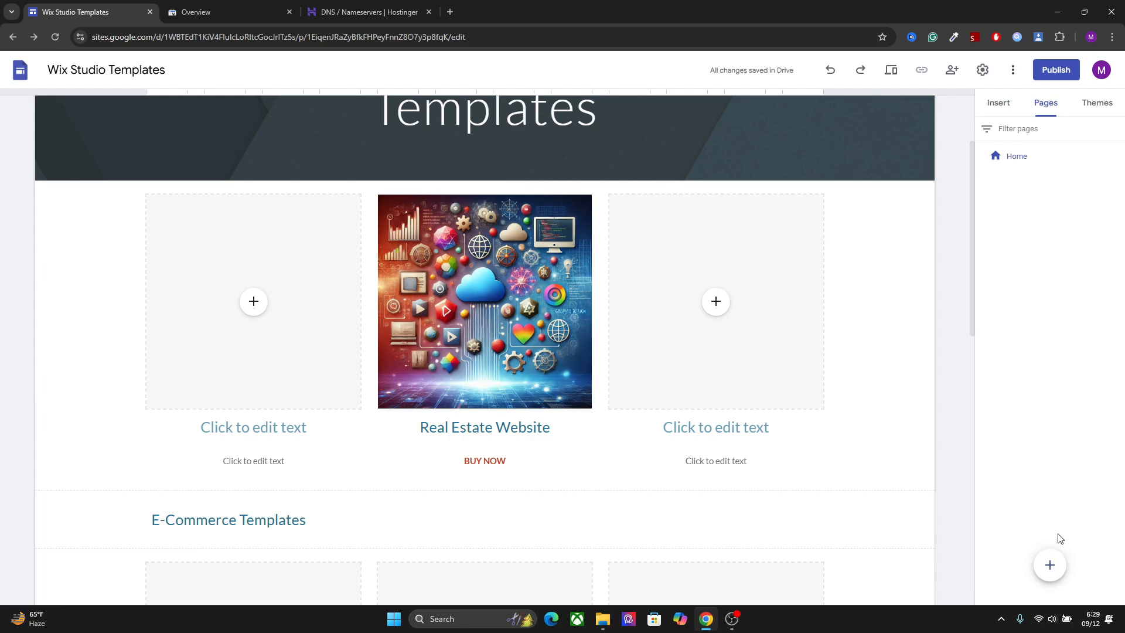
click(1050, 566)
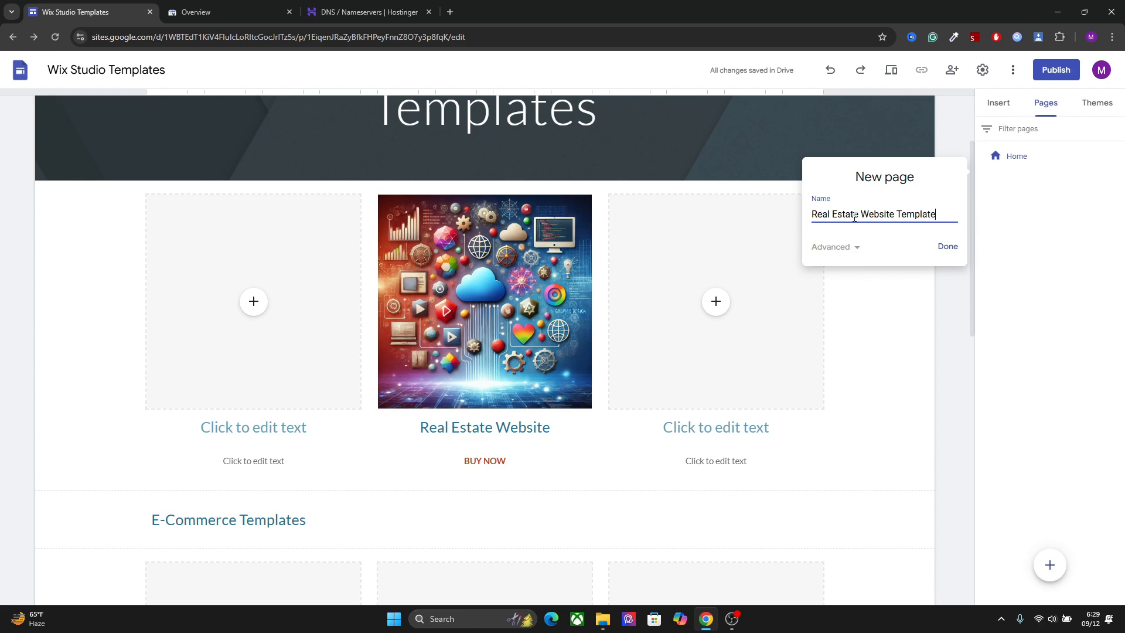
key(Return)
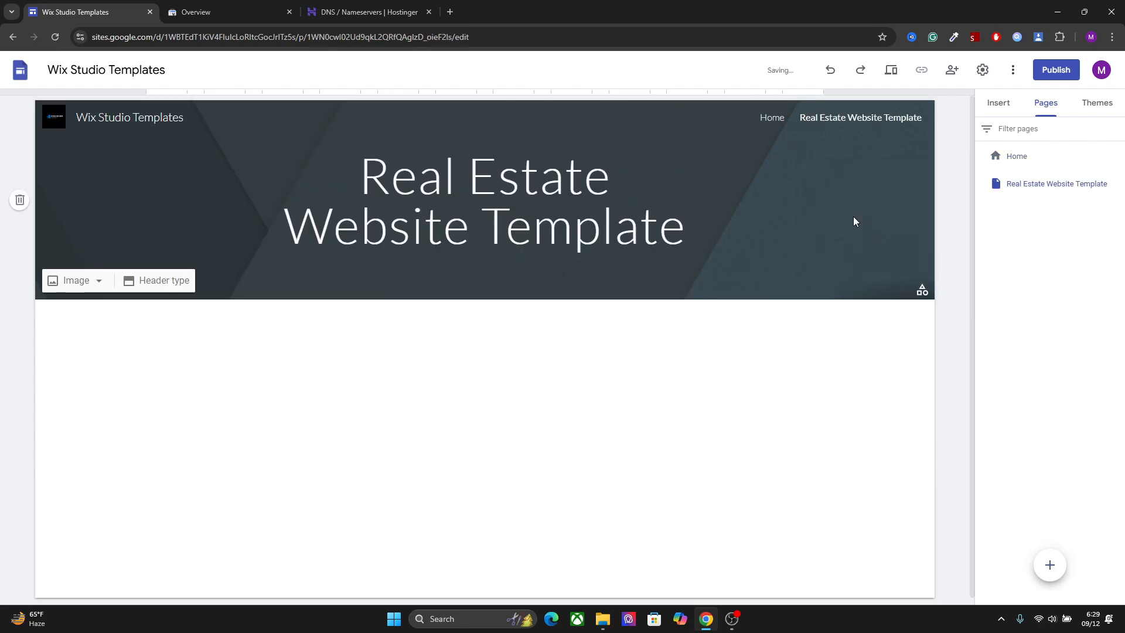
Extend the new page's title to read "Real Estate Website Template - Wix Studio"
click(684, 225)
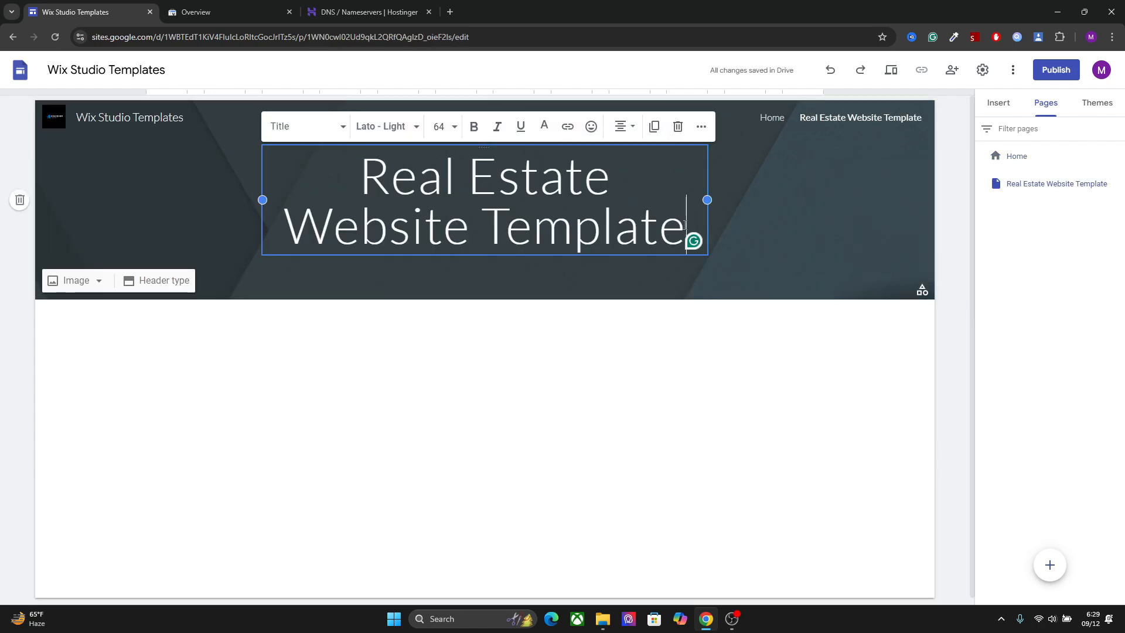
text(-)
key(Return)
text(E)
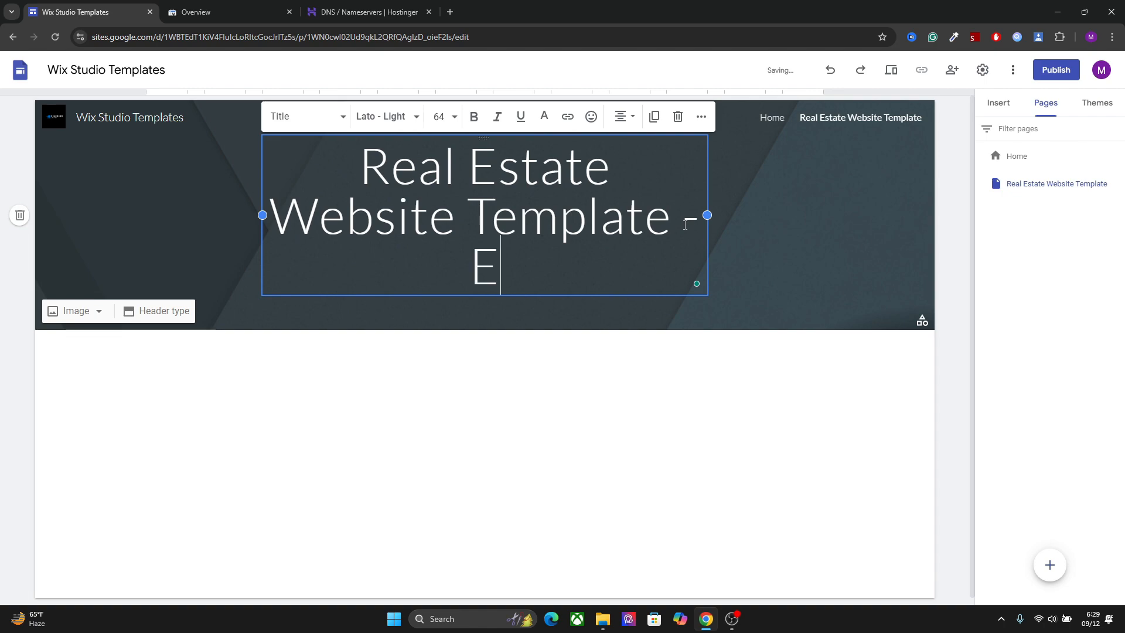
key(BackSpace)
text(W)
text(ix)
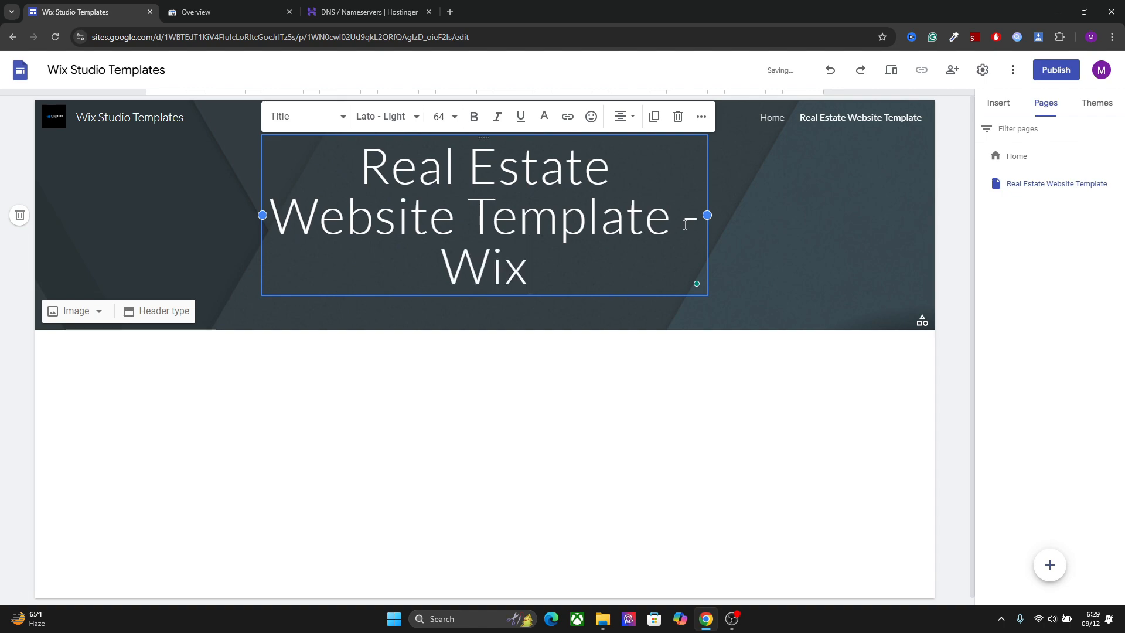
text( Studio)
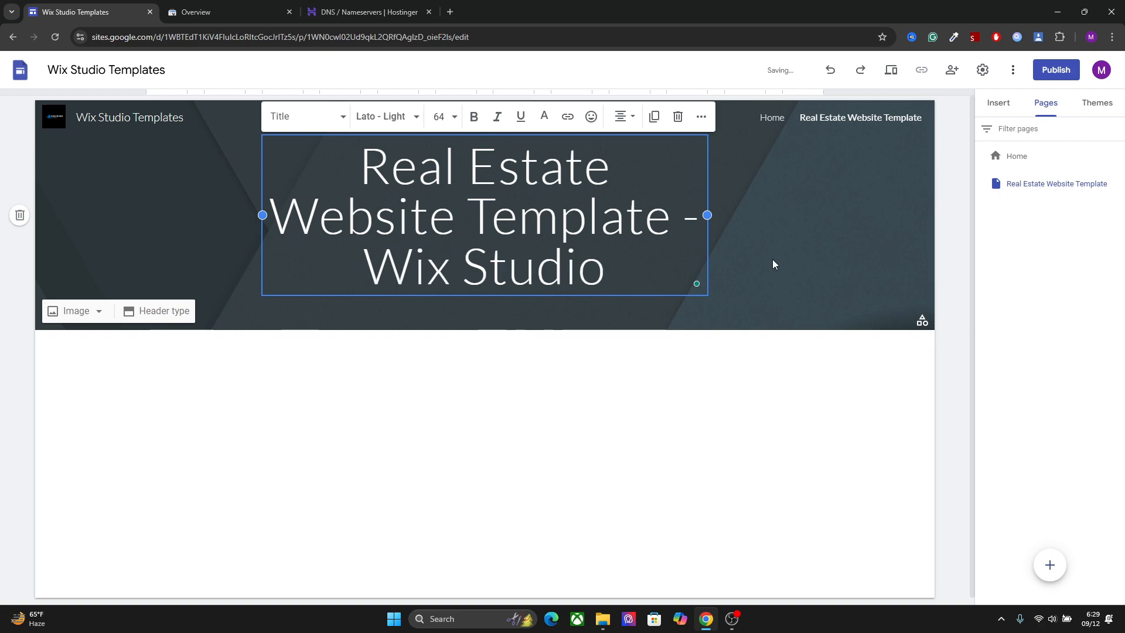
Change the new page's header type to Title only
click(881, 270)
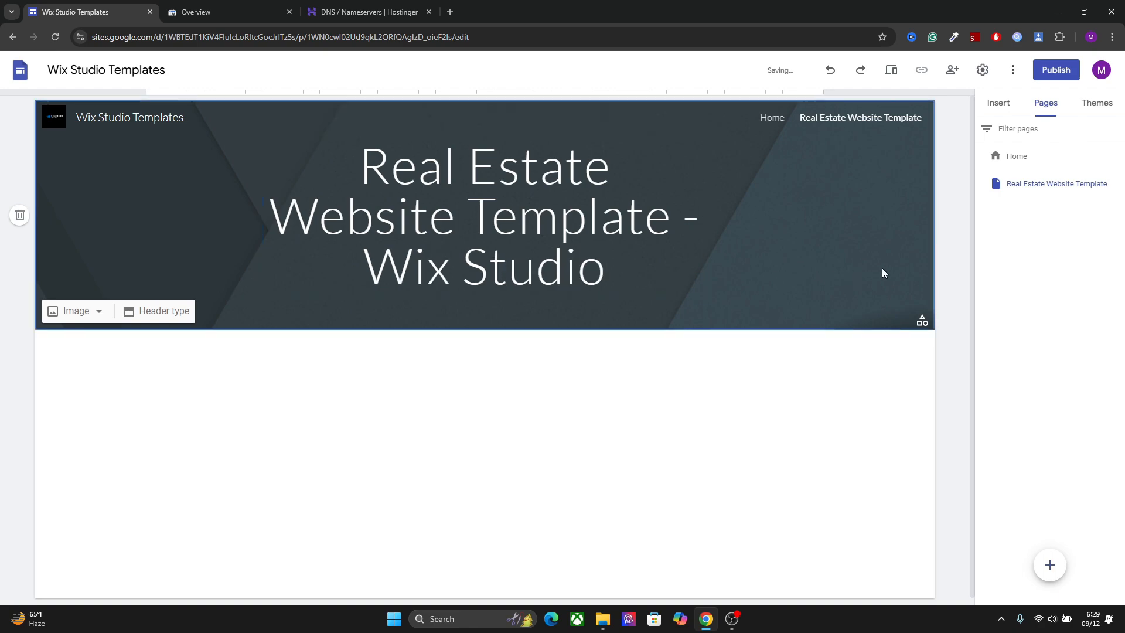
click(144, 311)
click(330, 306)
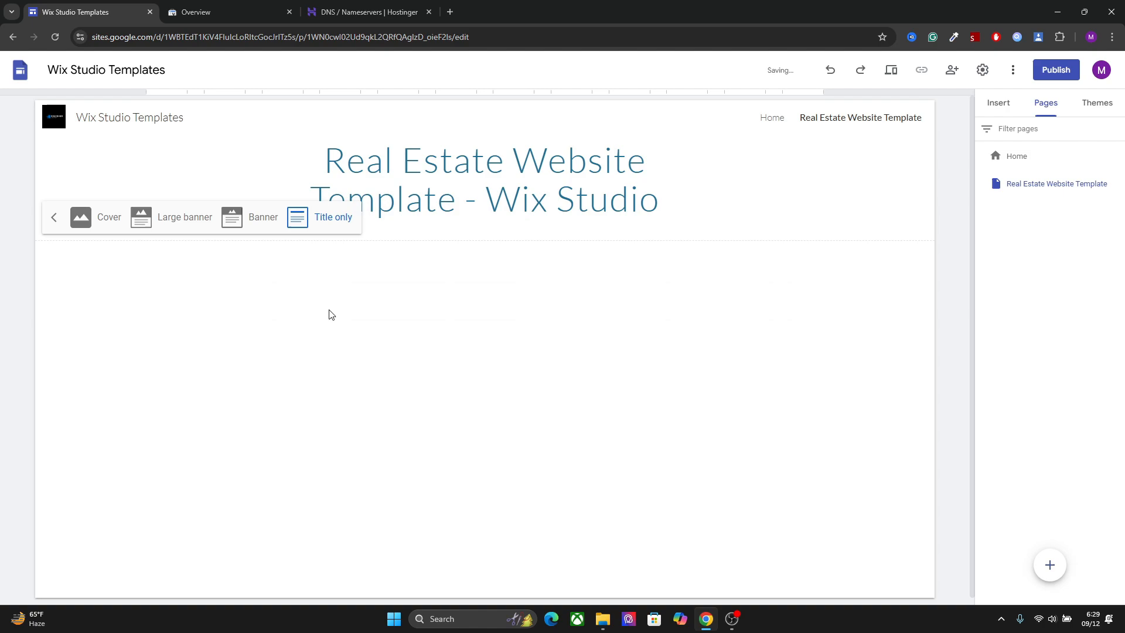
Start an image carousel and upload the Blue and Black Modern Digital Technology Logo (1), laptop, Softwares and Mobile images from Downloads
click(999, 104)
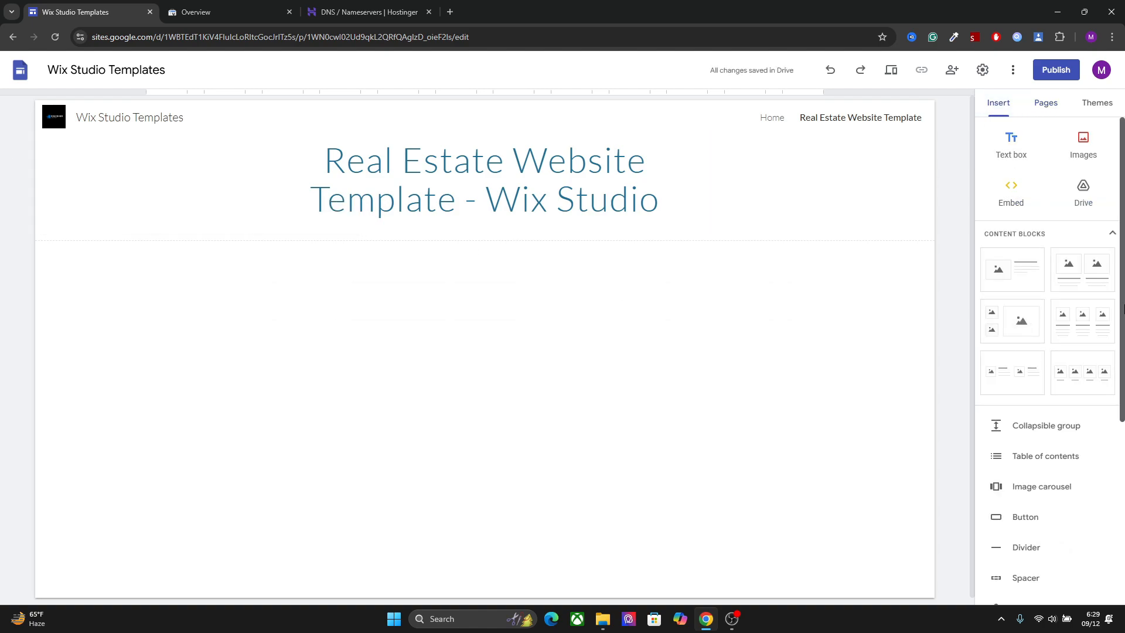
scroll(1112, 420, down, 4)
click(1047, 268)
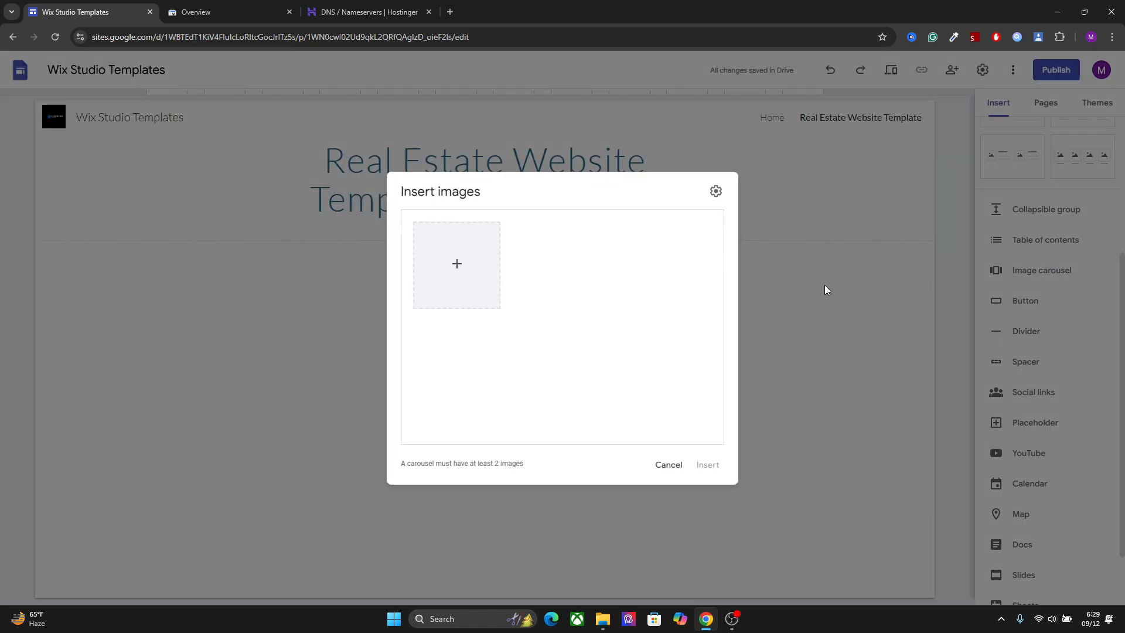
click(457, 264)
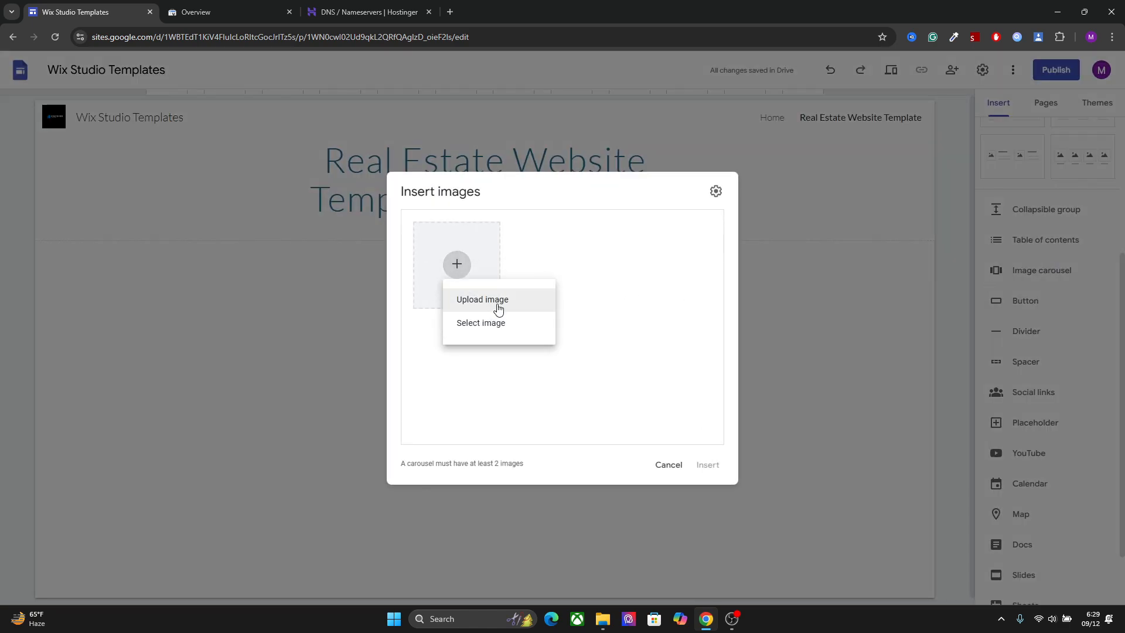
click(482, 300)
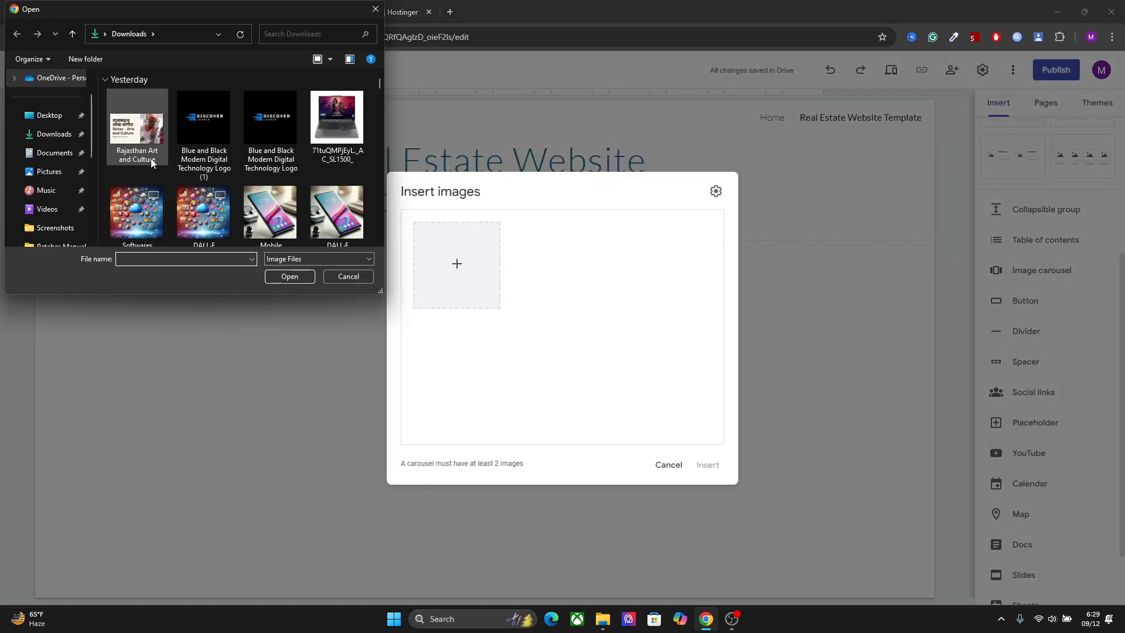
click(205, 151)
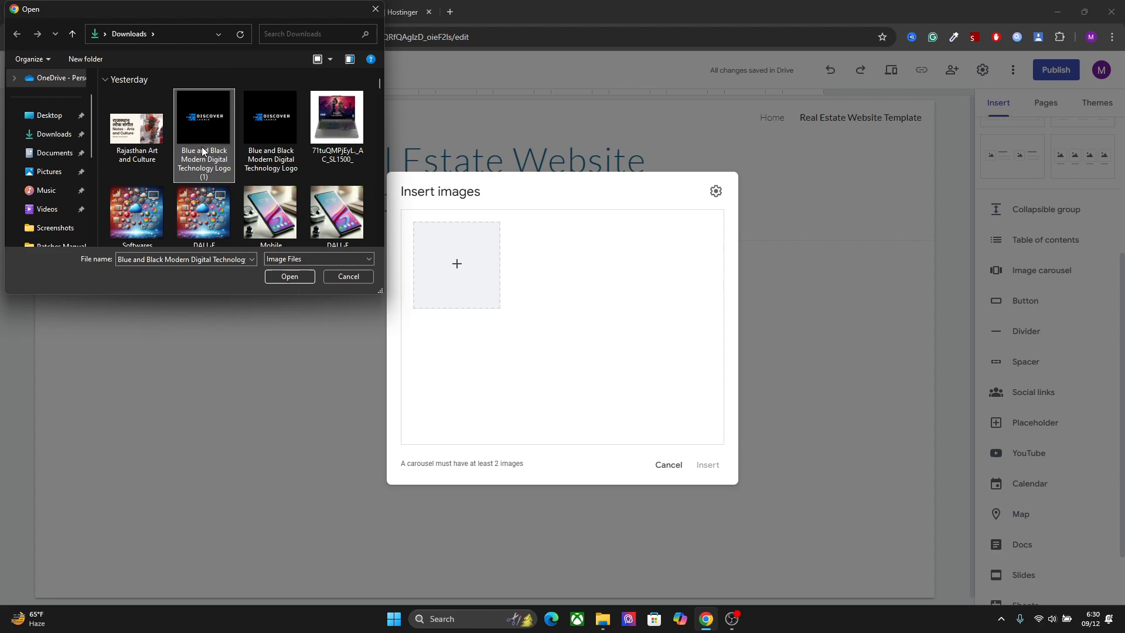
ctrl+click(337, 146)
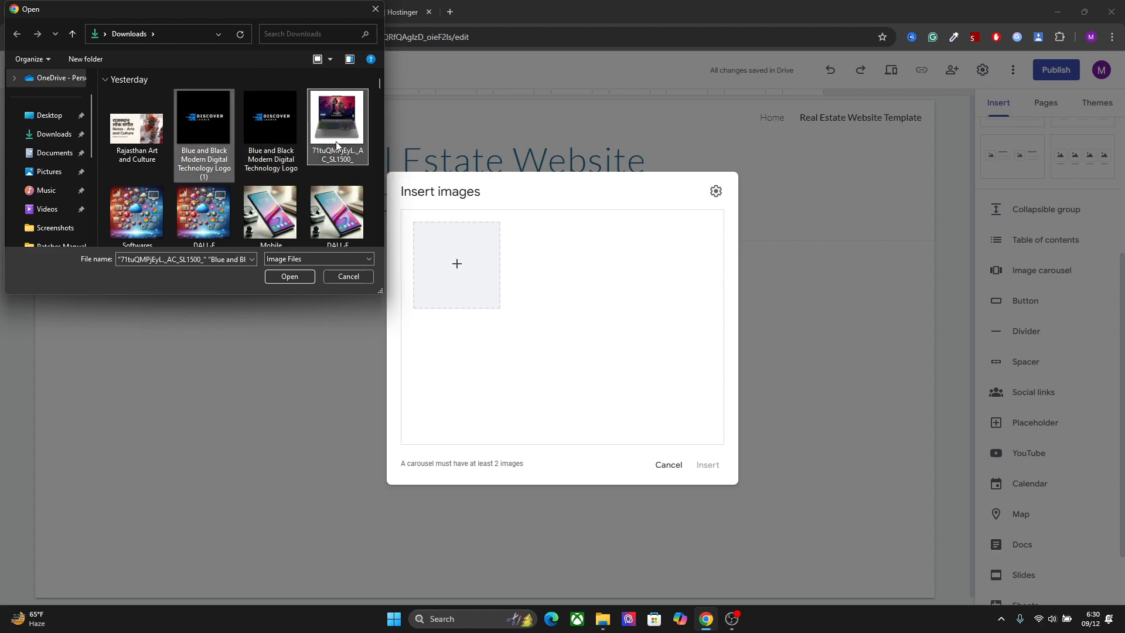
ctrl+click(153, 212)
scroll(154, 212, down, 1)
ctrl+click(275, 188)
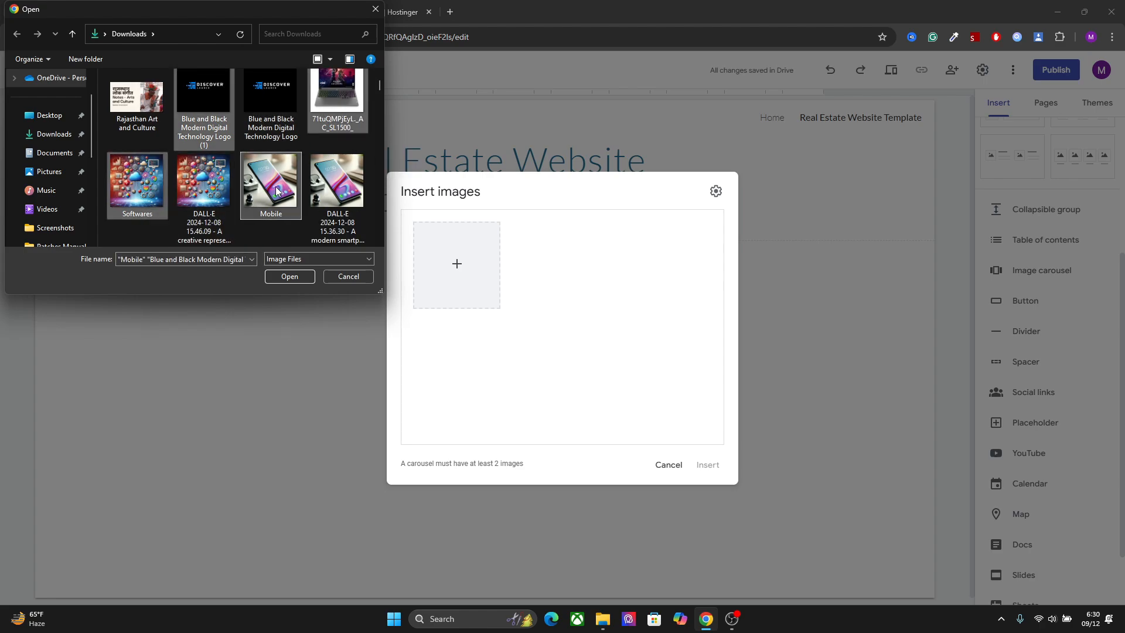
click(296, 282)
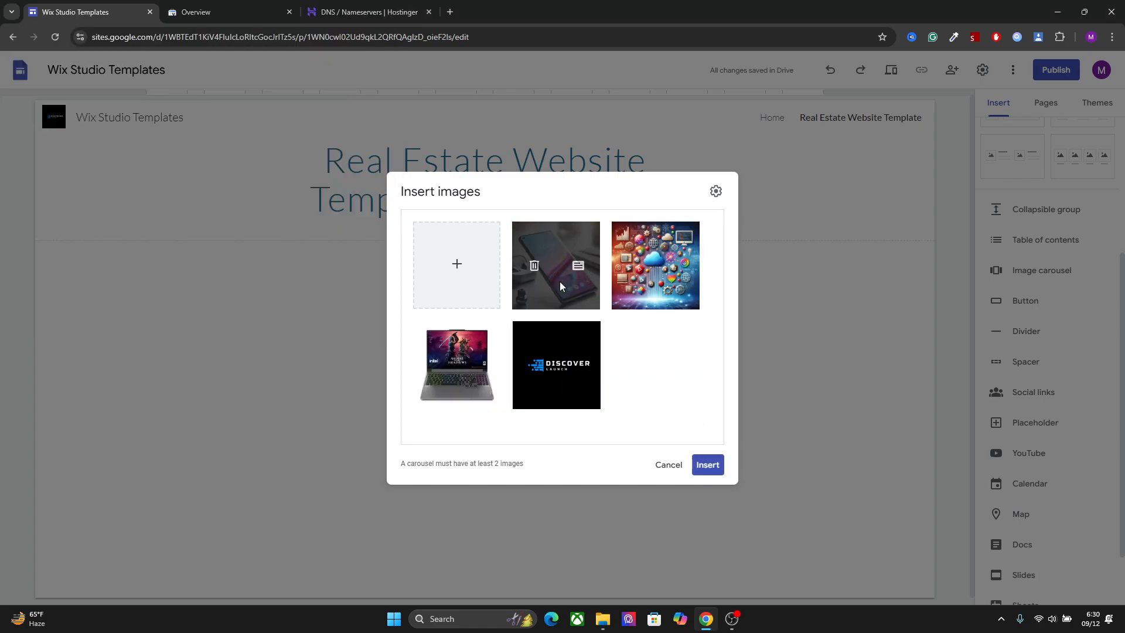
Insert the four-image carousel below the page title and widen it to the full content width
click(707, 465)
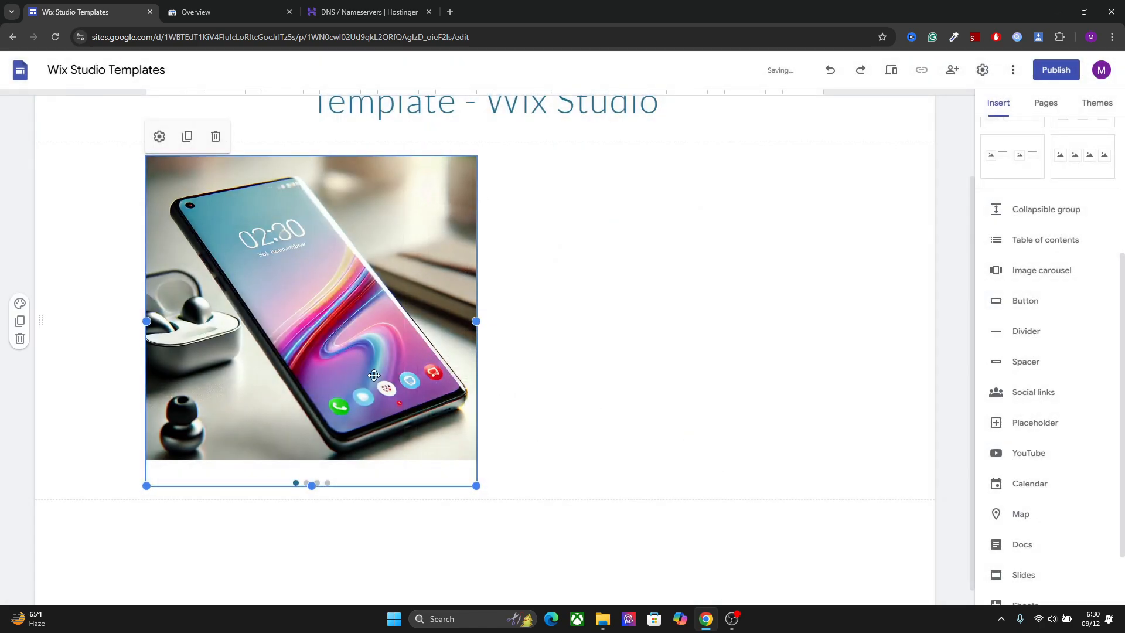
drag(477, 322, 838, 334)
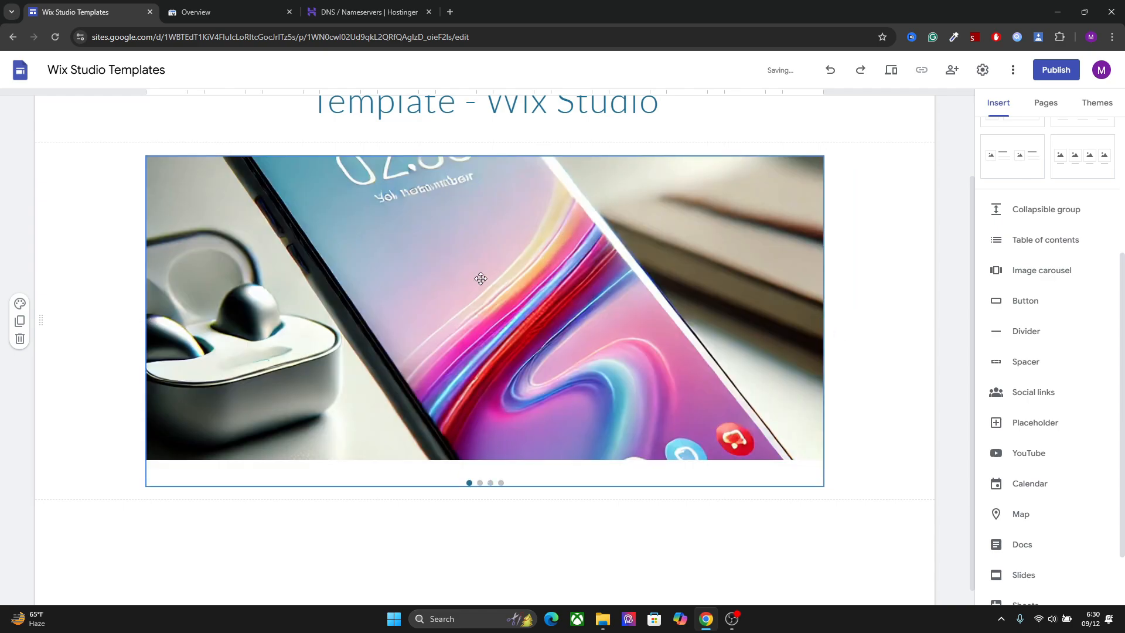
Add the caption "HOME PAGE" to the laptop image in the carousel
click(635, 239)
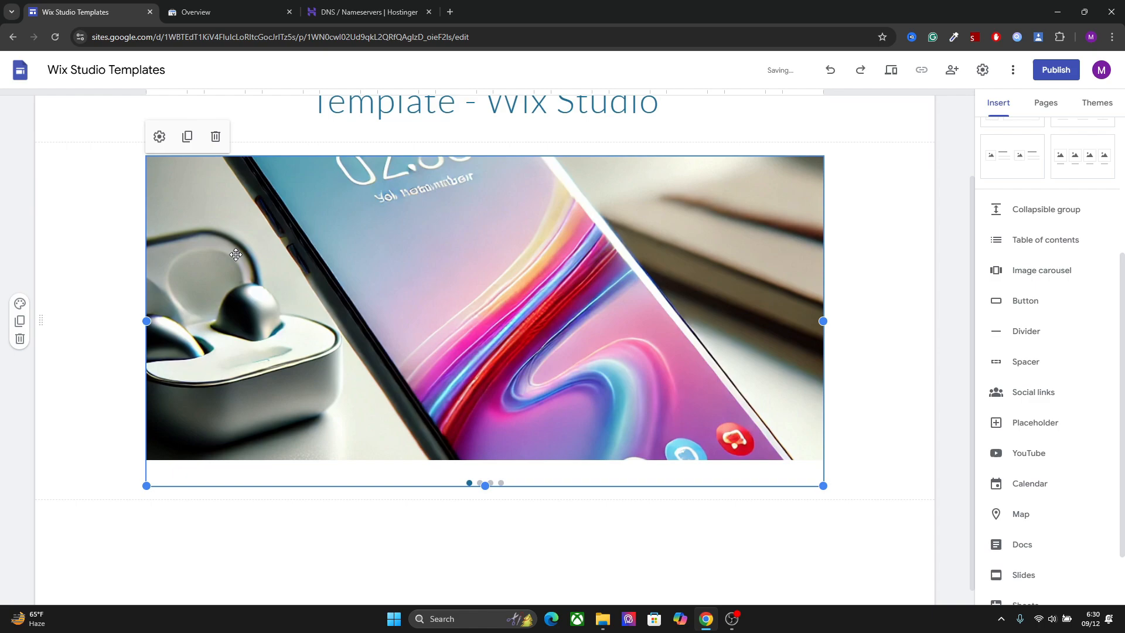
click(159, 135)
mouse_move(450, 381)
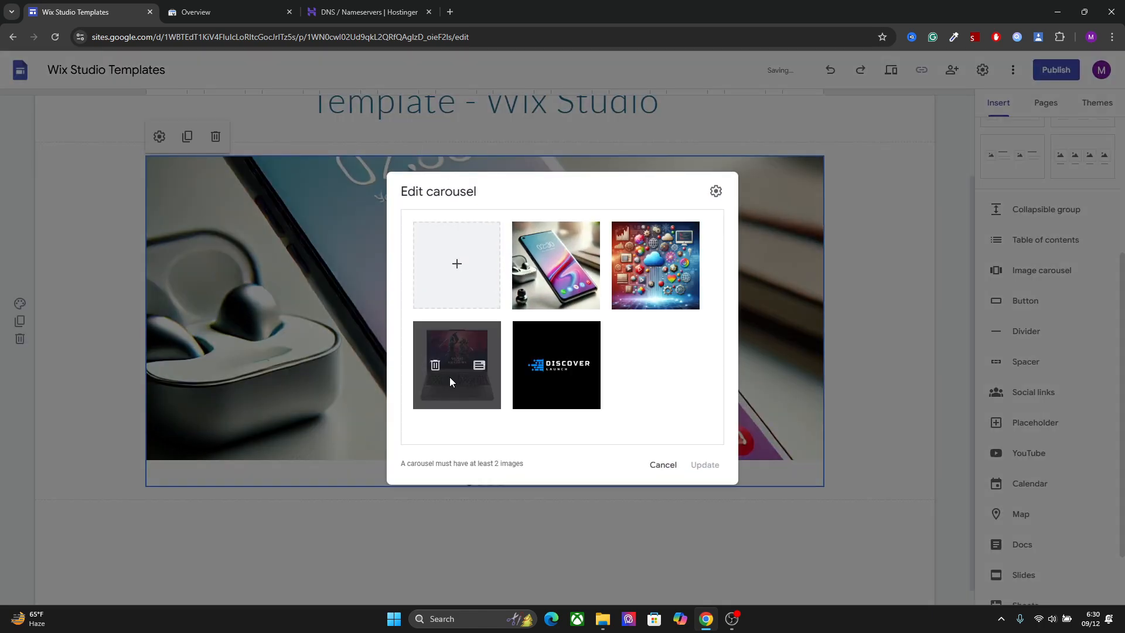
click(479, 365)
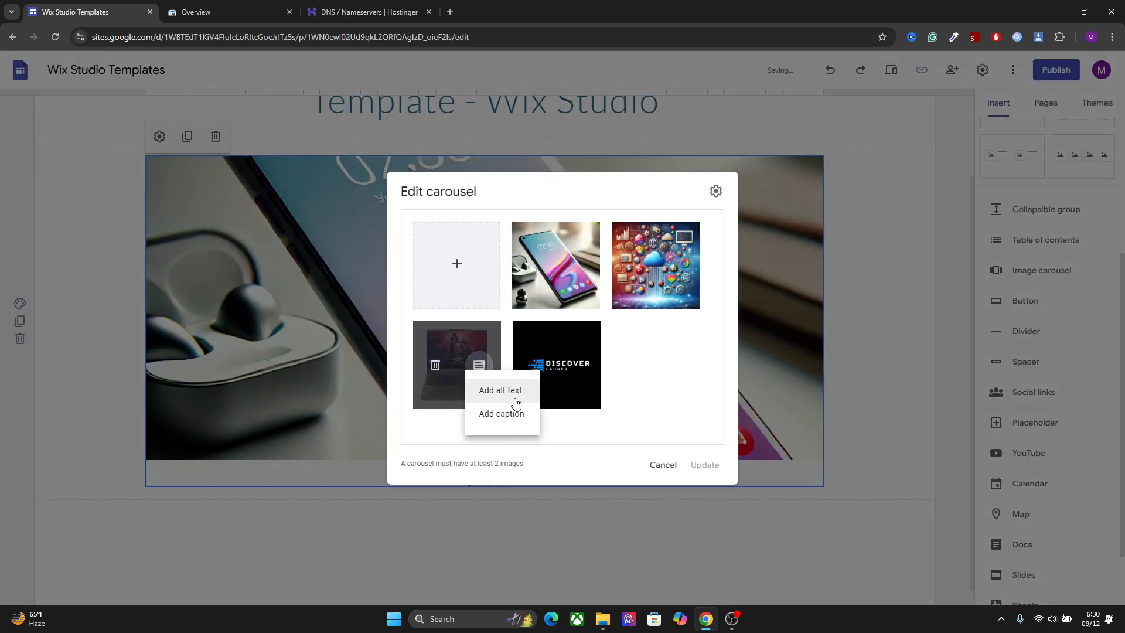
click(508, 427)
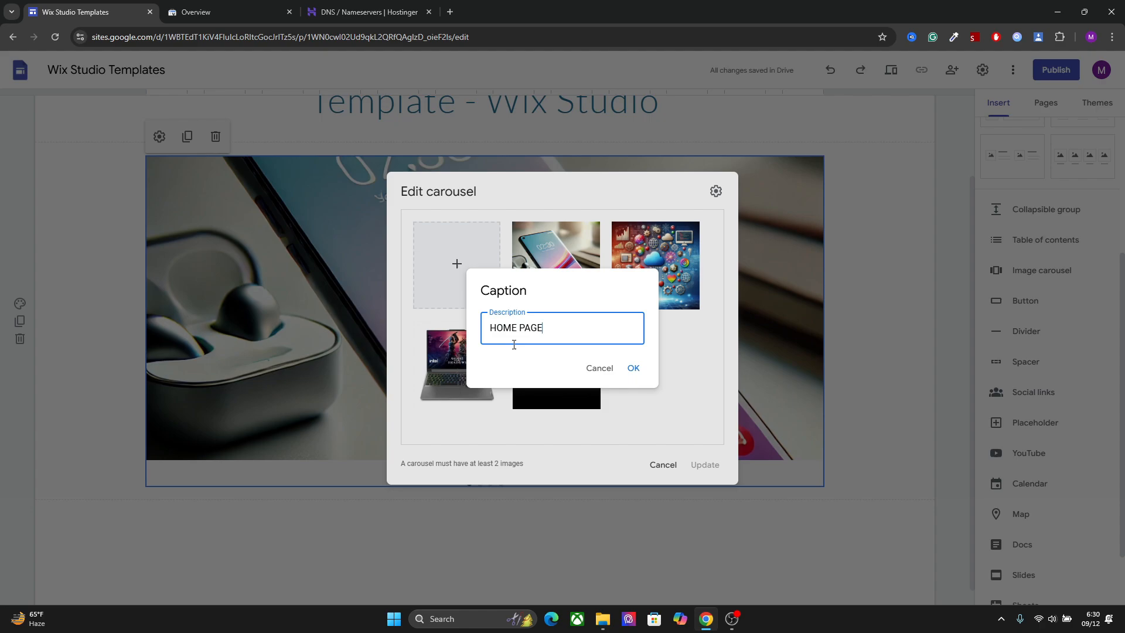
click(633, 368)
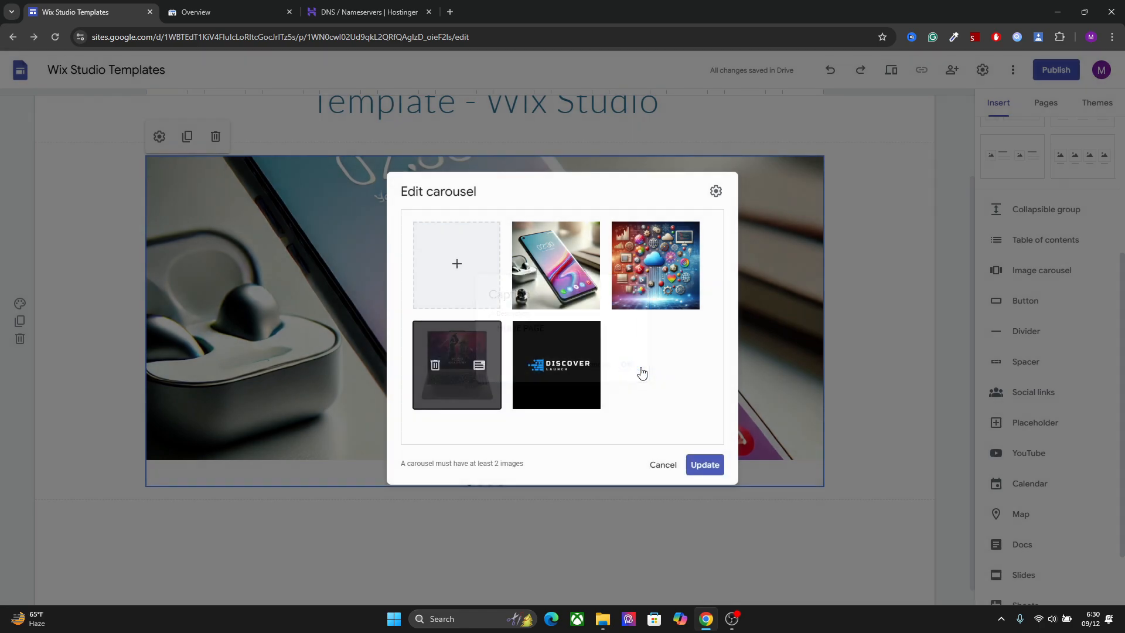
Add the alt text "Alt text" to the laptop image in the carousel and update the carousel
click(481, 368)
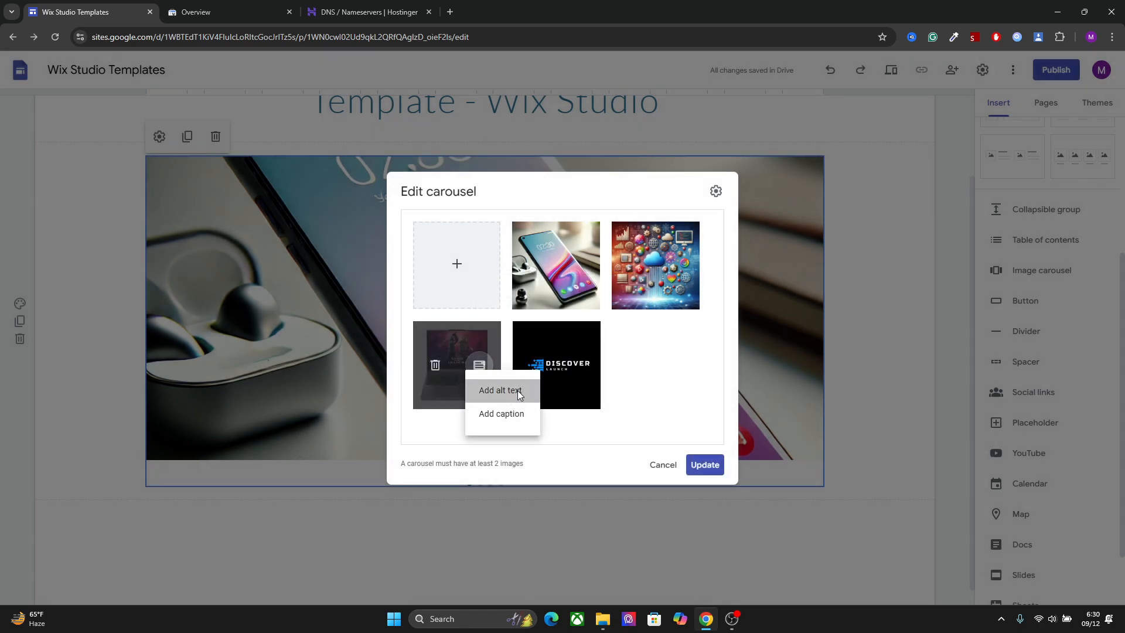
click(514, 390)
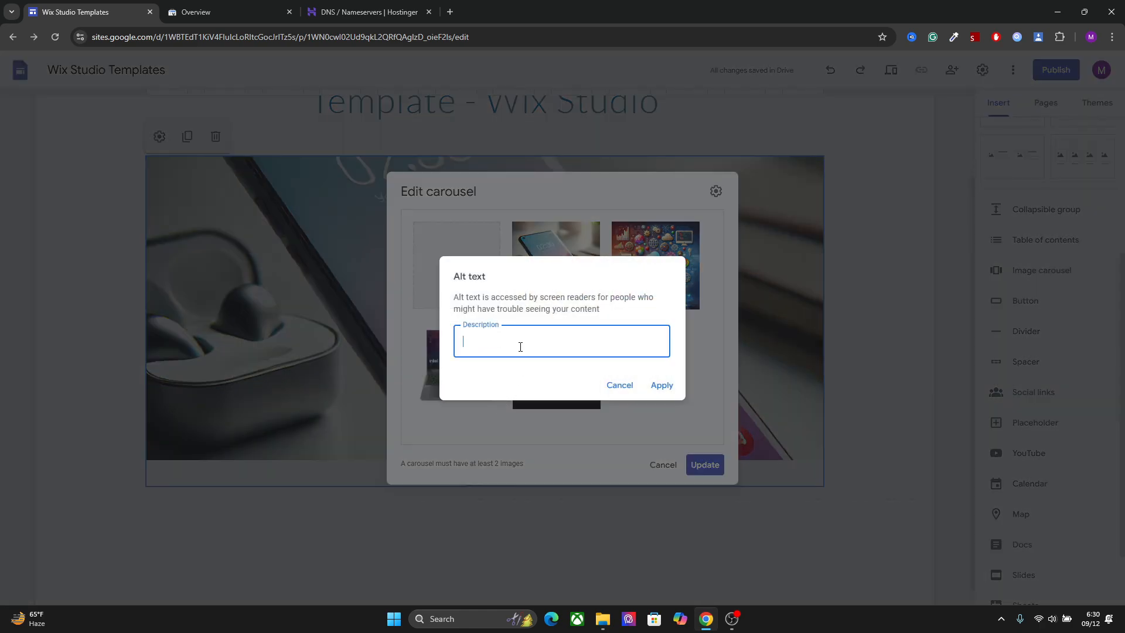
click(661, 384)
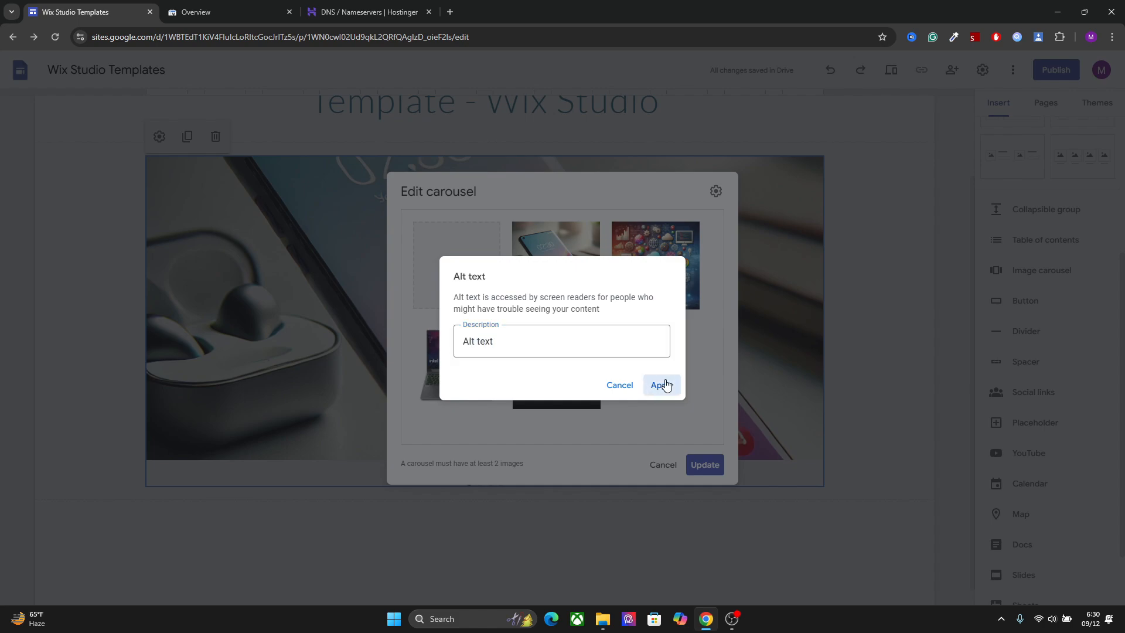
click(712, 470)
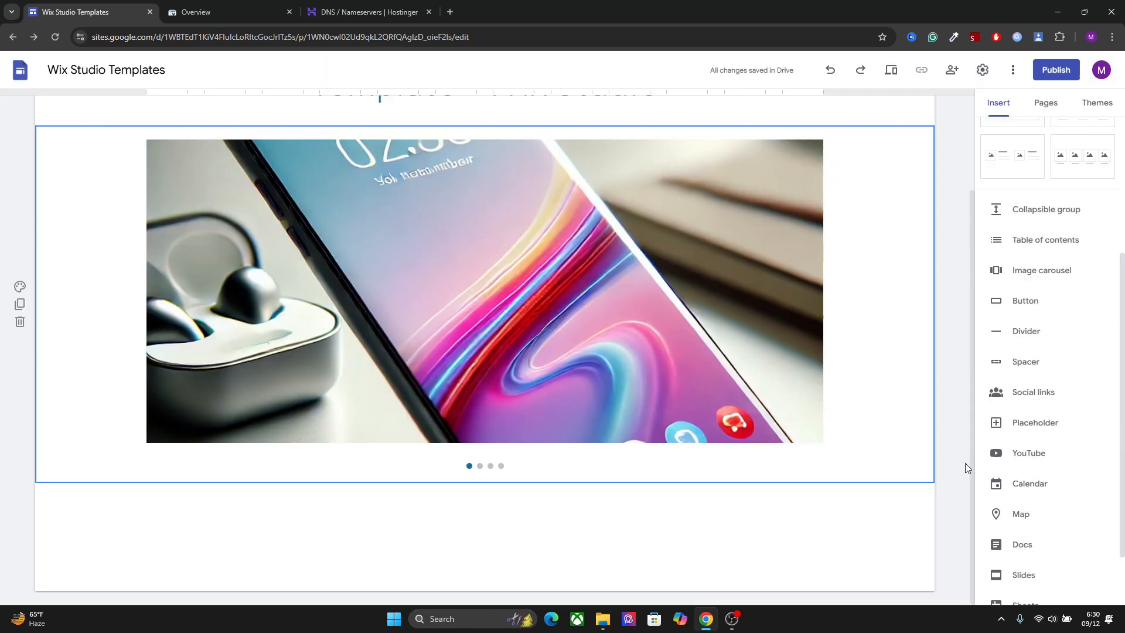
Start inserting a new button on the page
click(1024, 300)
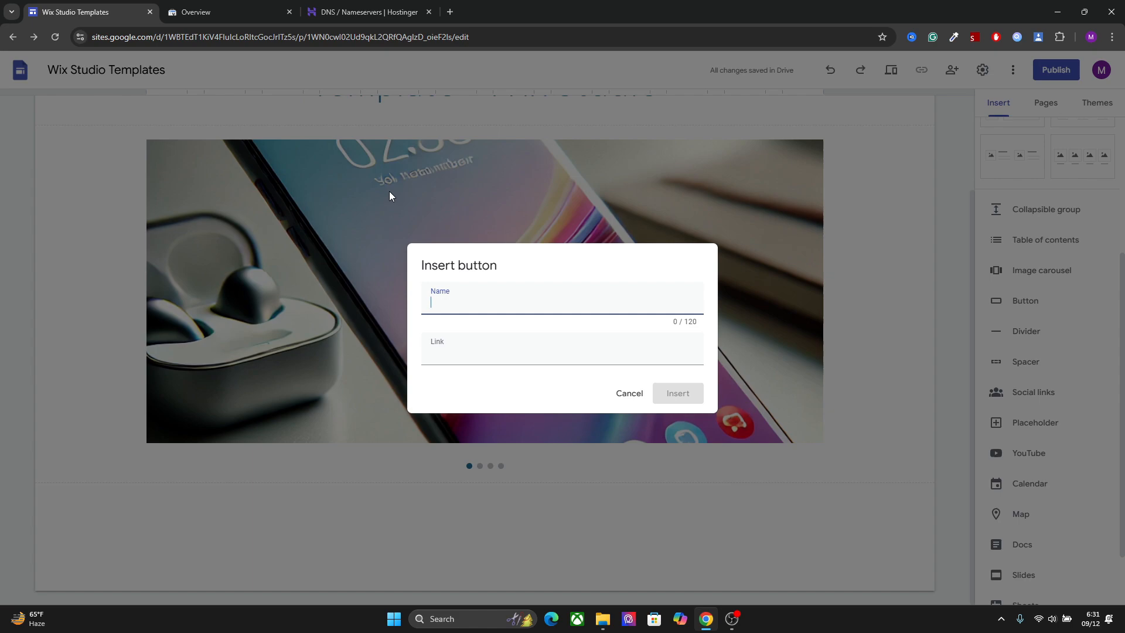
Open Gumroad in a new browser tab and examine the product types and price option on its new product page
click(450, 12)
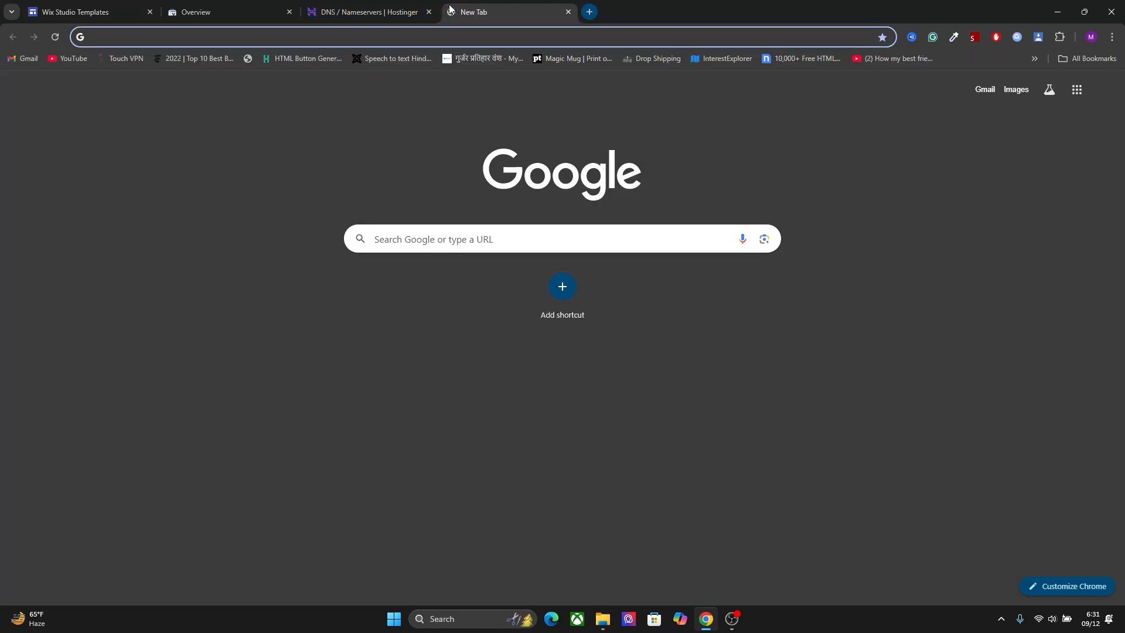
text(gumro)
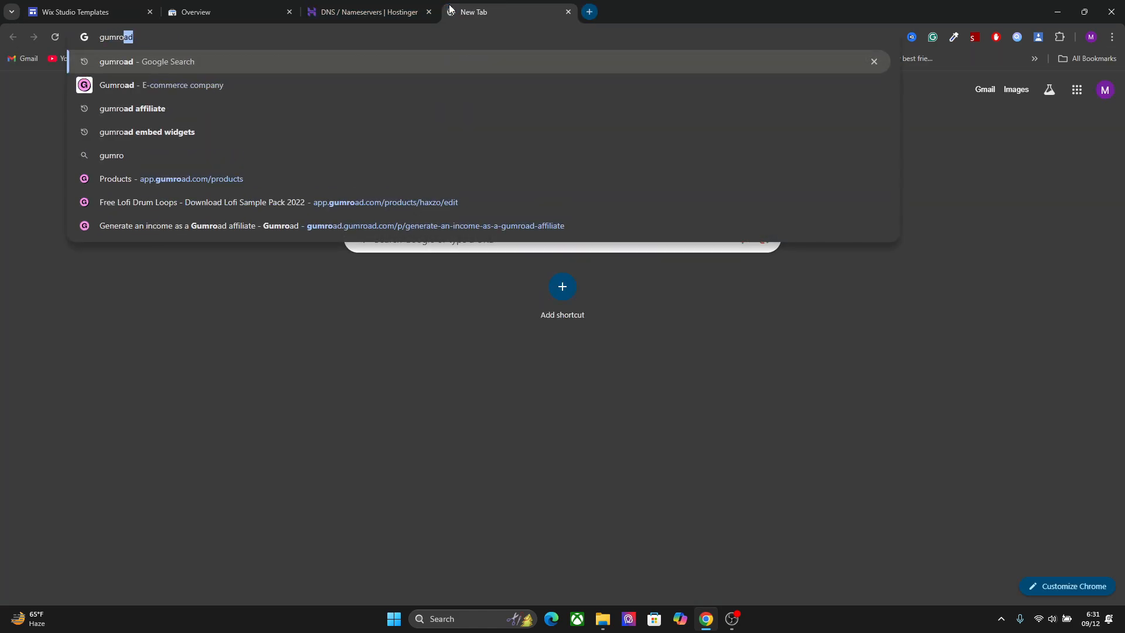
text(ad)
key(Return)
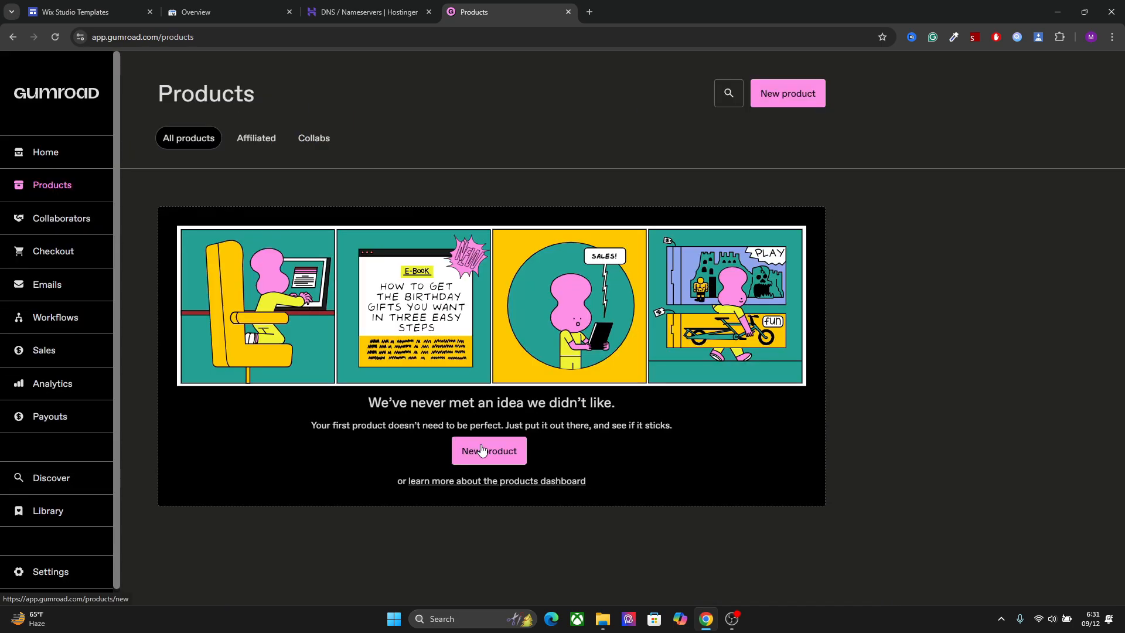
click(786, 95)
scroll(854, 221, down, 2)
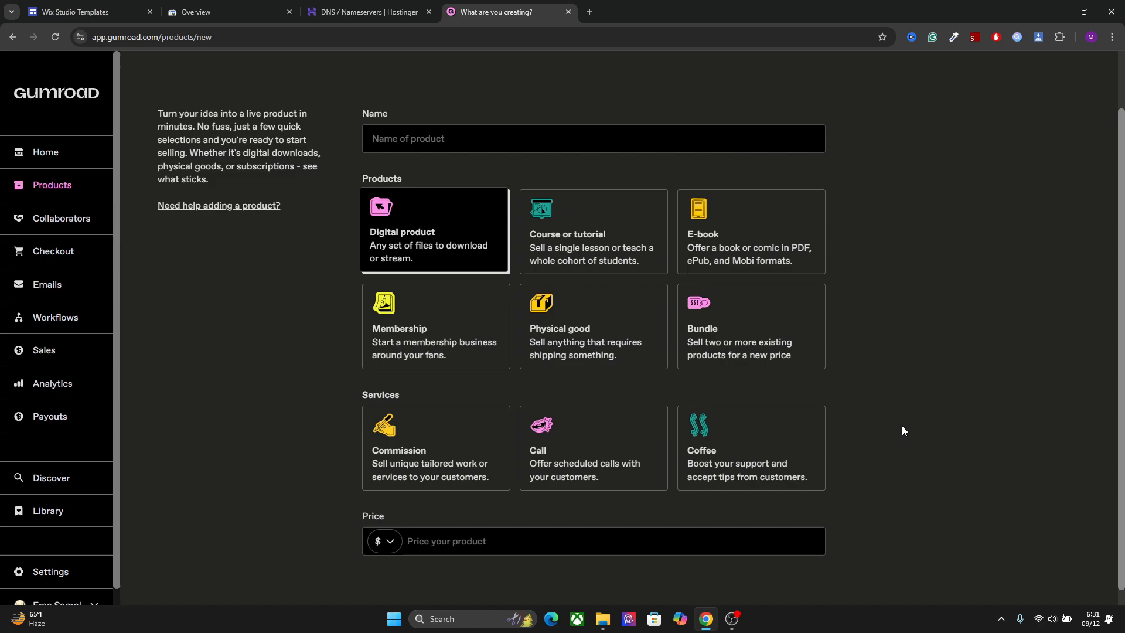
scroll(1098, 472, down, 1)
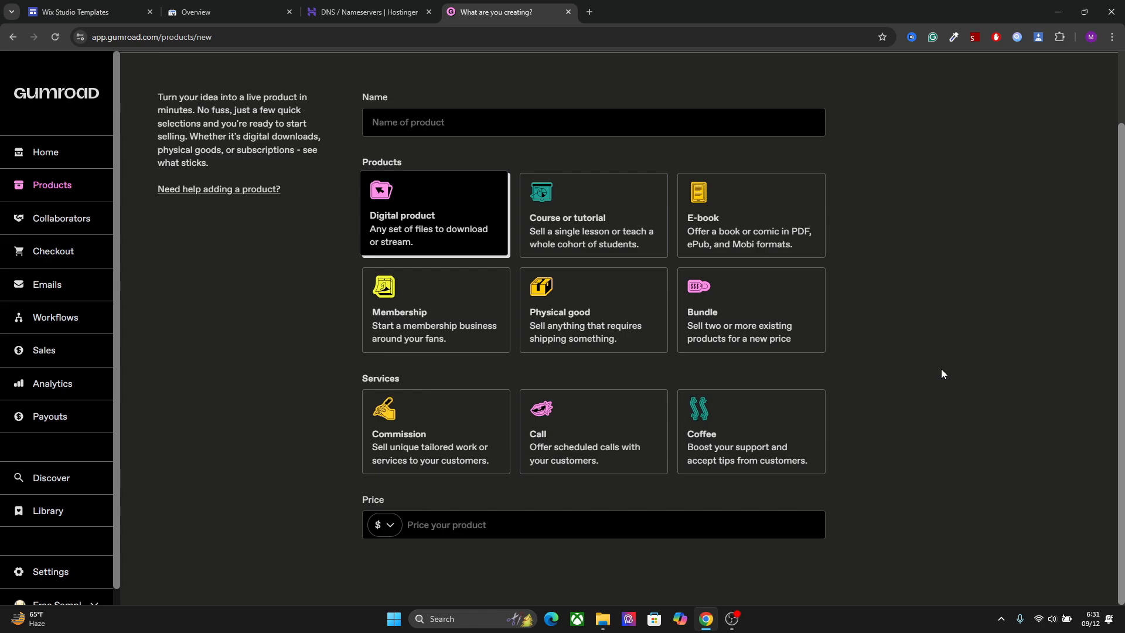
Open the Buy Me a Coffee website, buymeacoffee.com, in a new browser tab
click(589, 12)
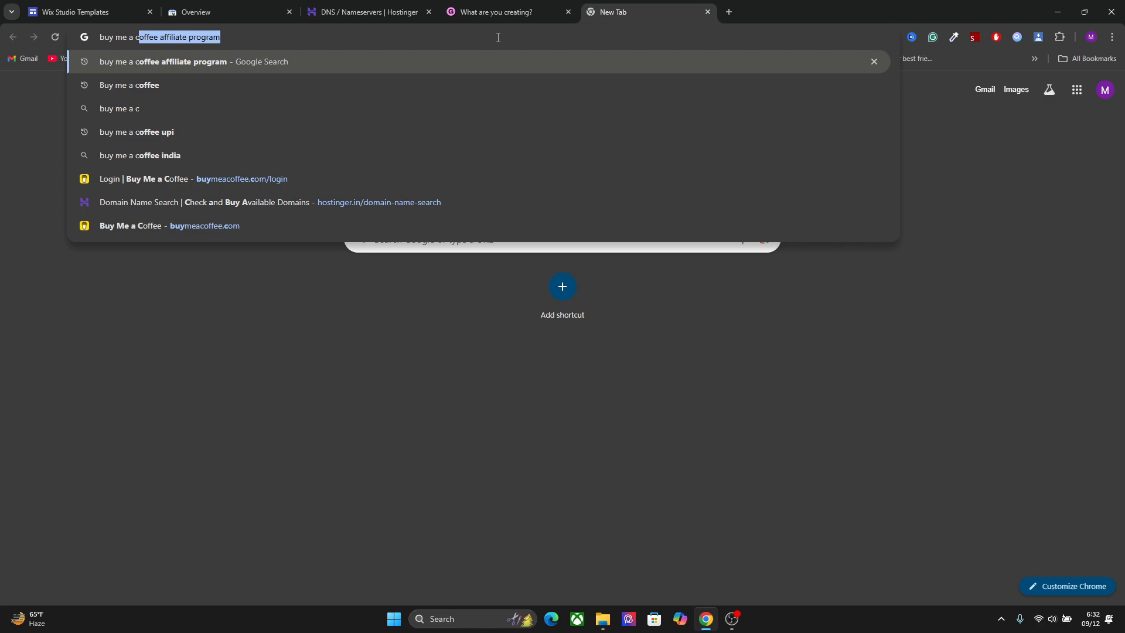
text(offee)
key(Up)
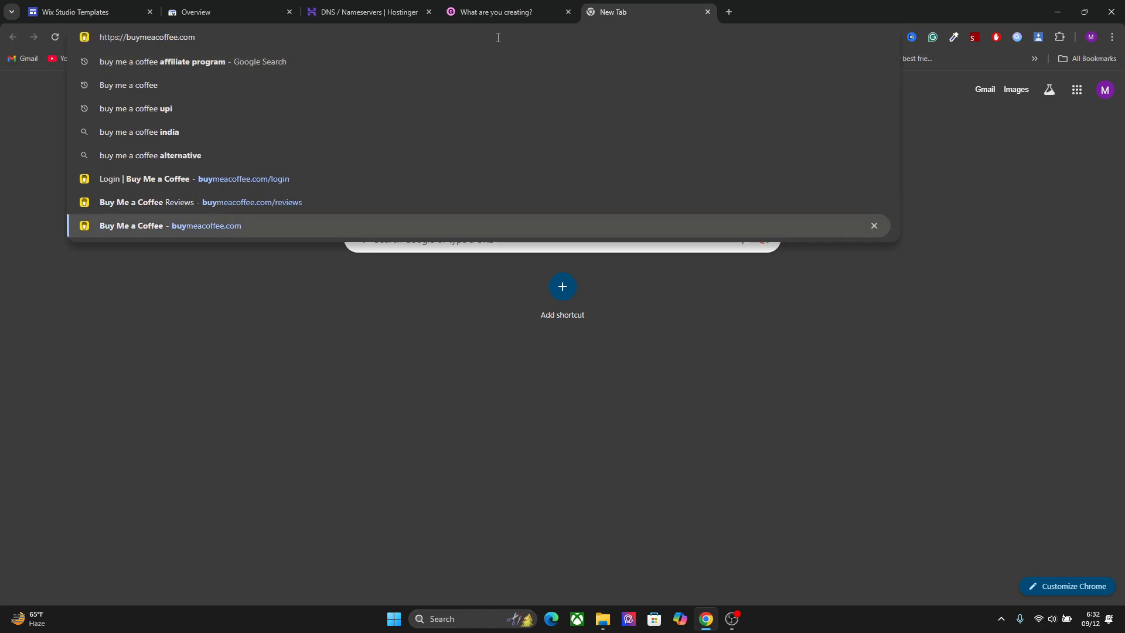
key(Return)
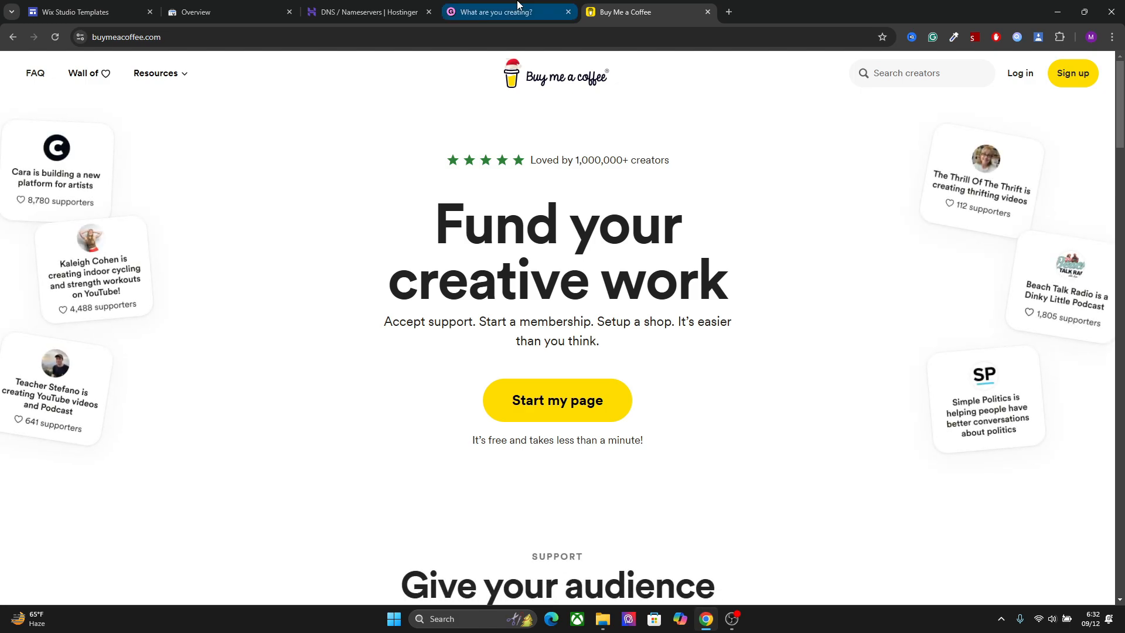
Open calendly.com in another new browser tab and go to its pricing
click(543, 12)
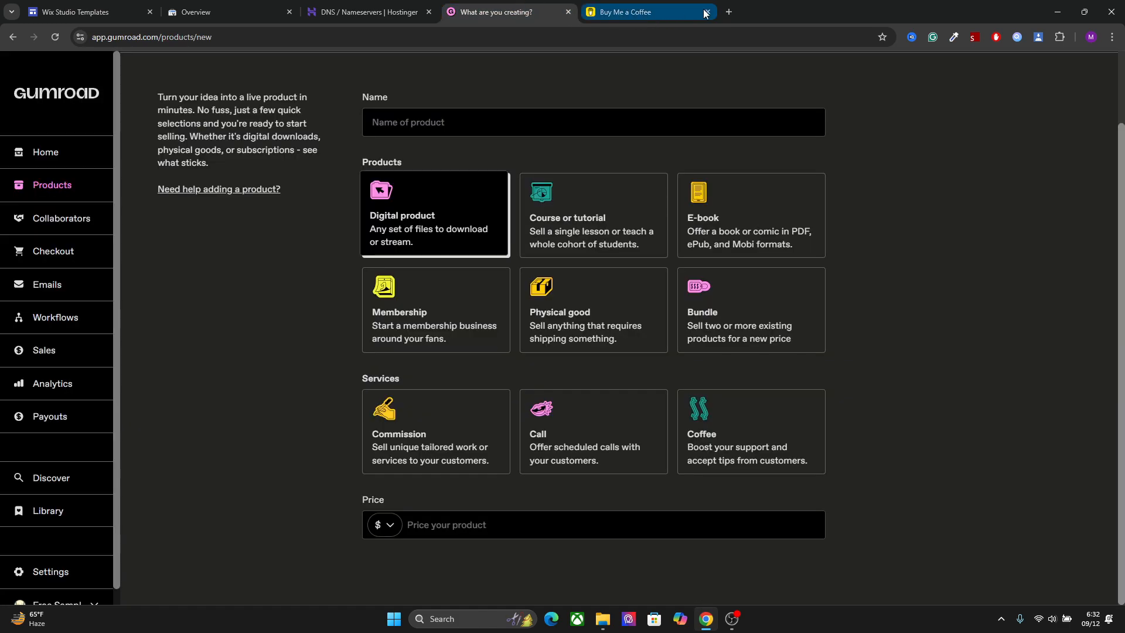
click(729, 12)
text(cala)
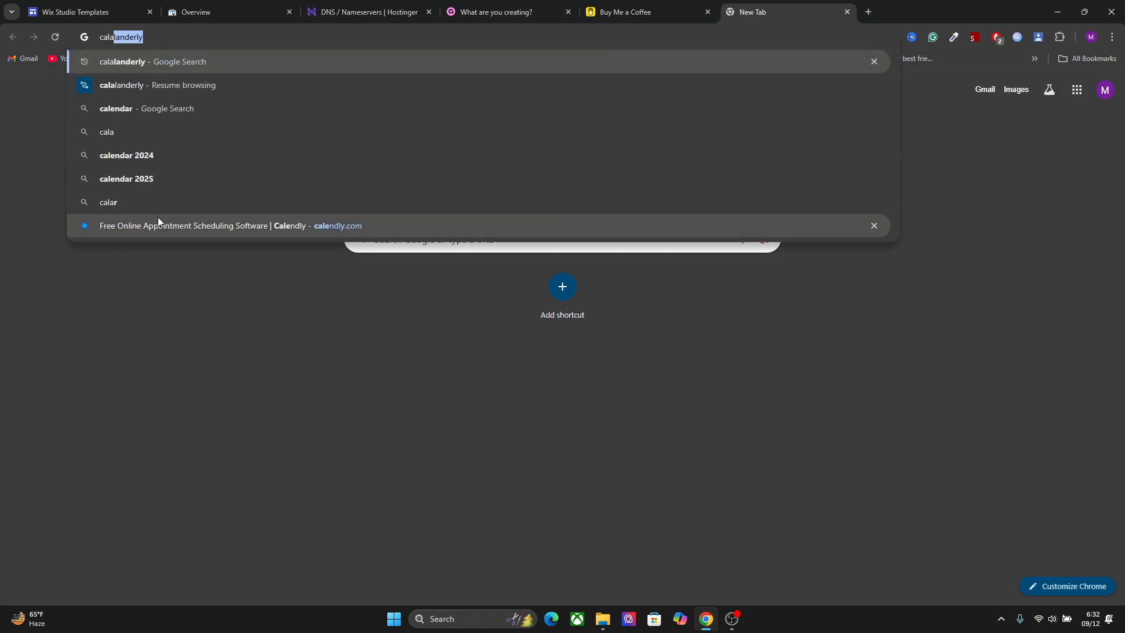
click(154, 220)
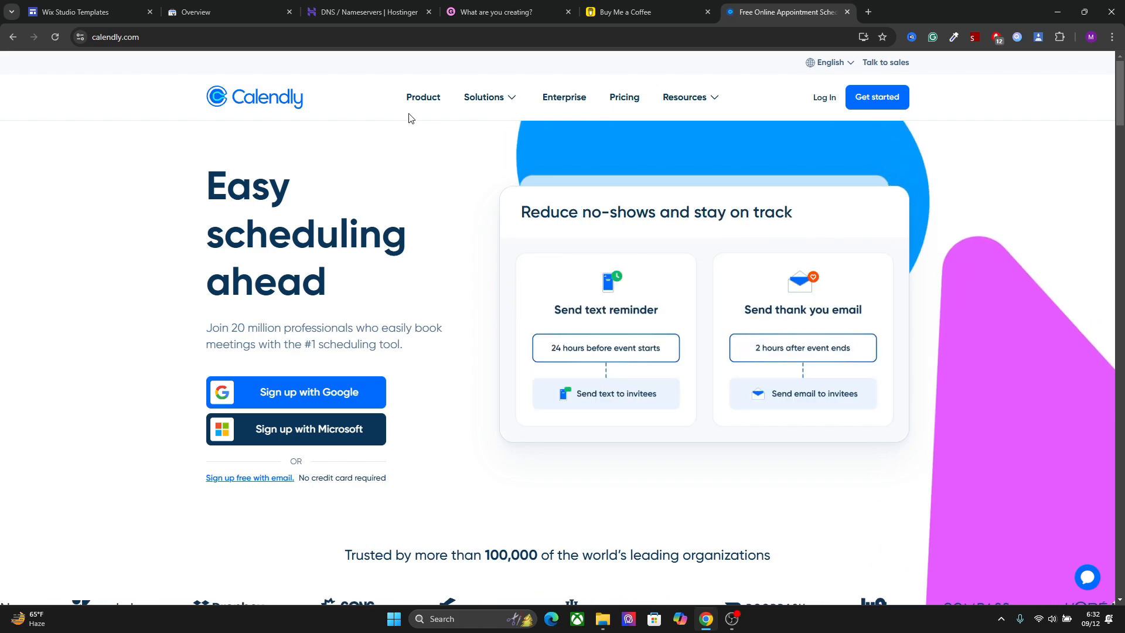
click(617, 102)
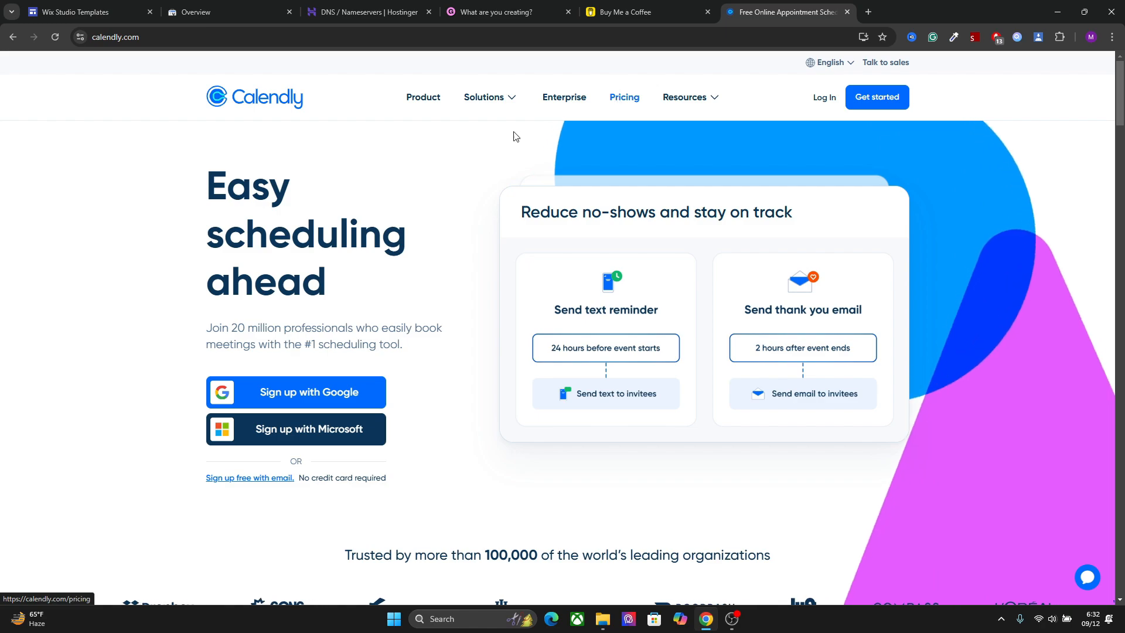
Close the Calendly, Gumroad and Buy Me a Coffee tabs and return to the Google Sites editor
key(ctrl+w)
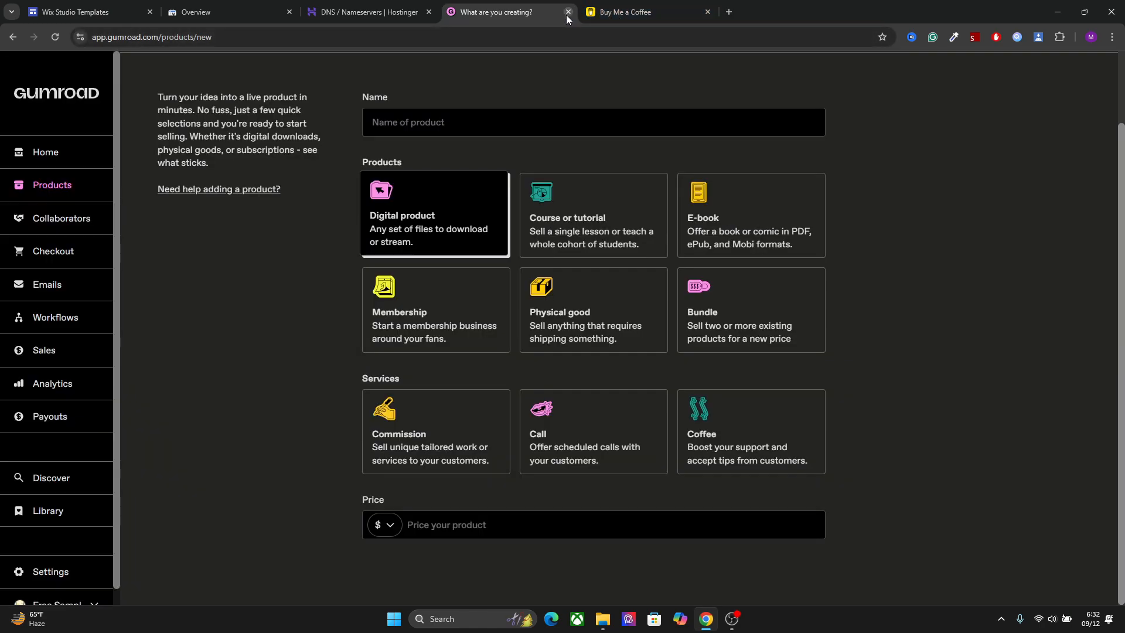
click(568, 13)
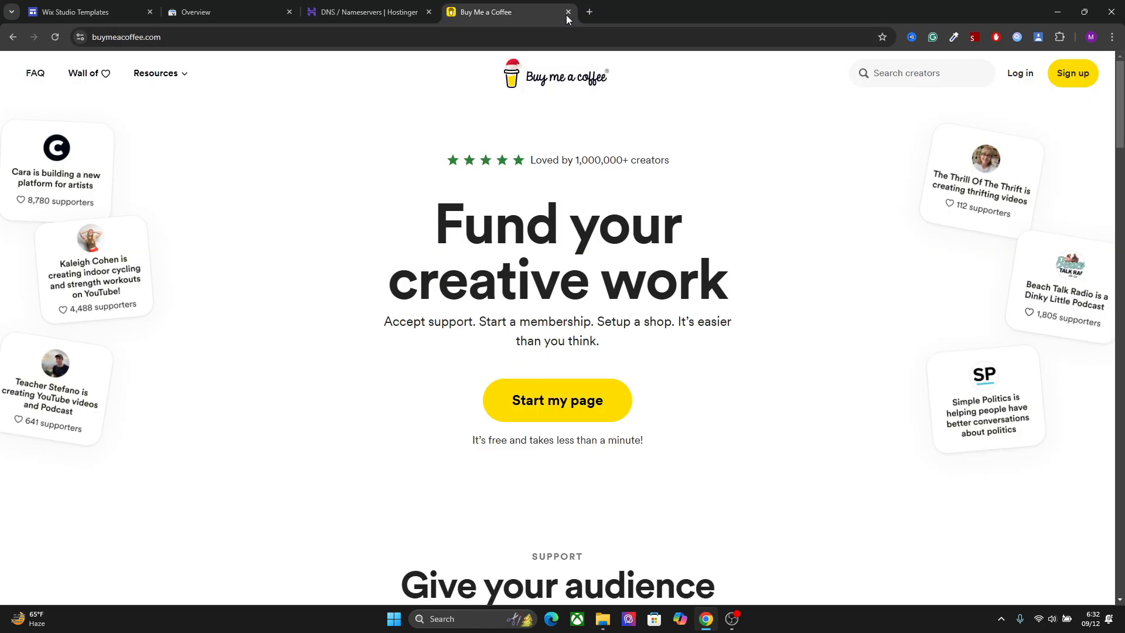
click(568, 13)
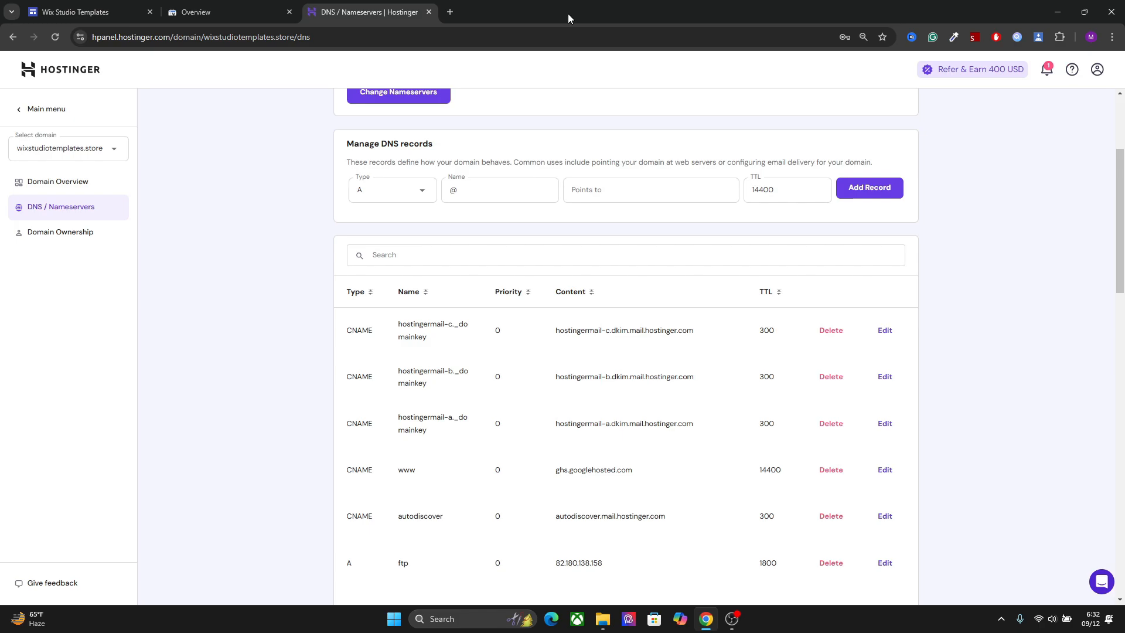
click(93, 12)
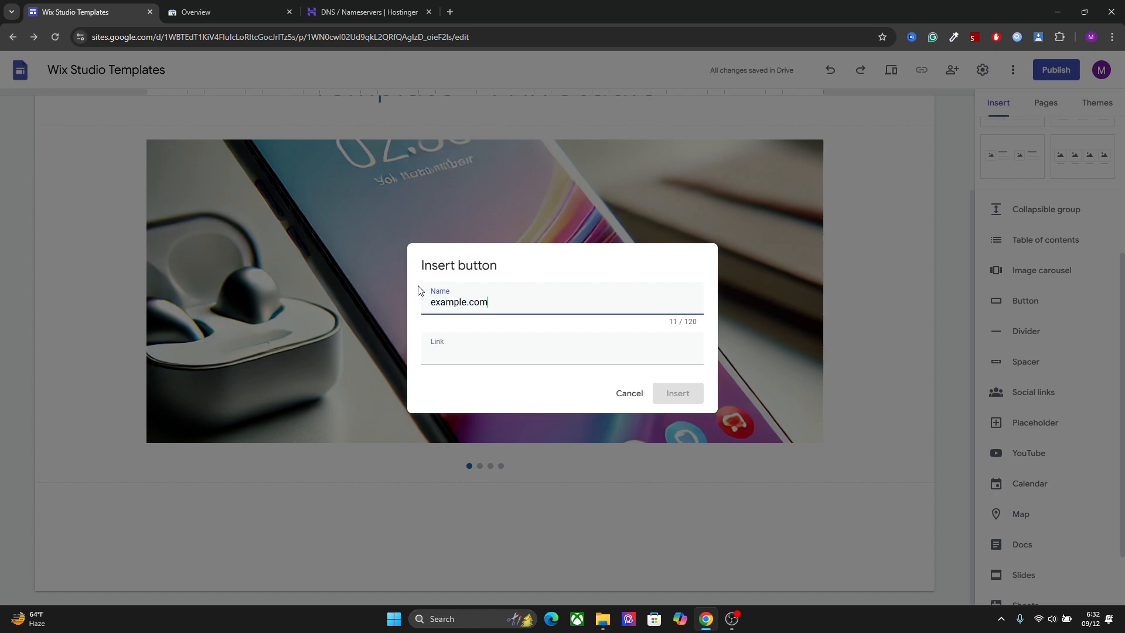
Insert a button named "Buy Template" that links to example.com below the image carousel
double_click(479, 310)
key(ctrl+c)
key(BackSpace)
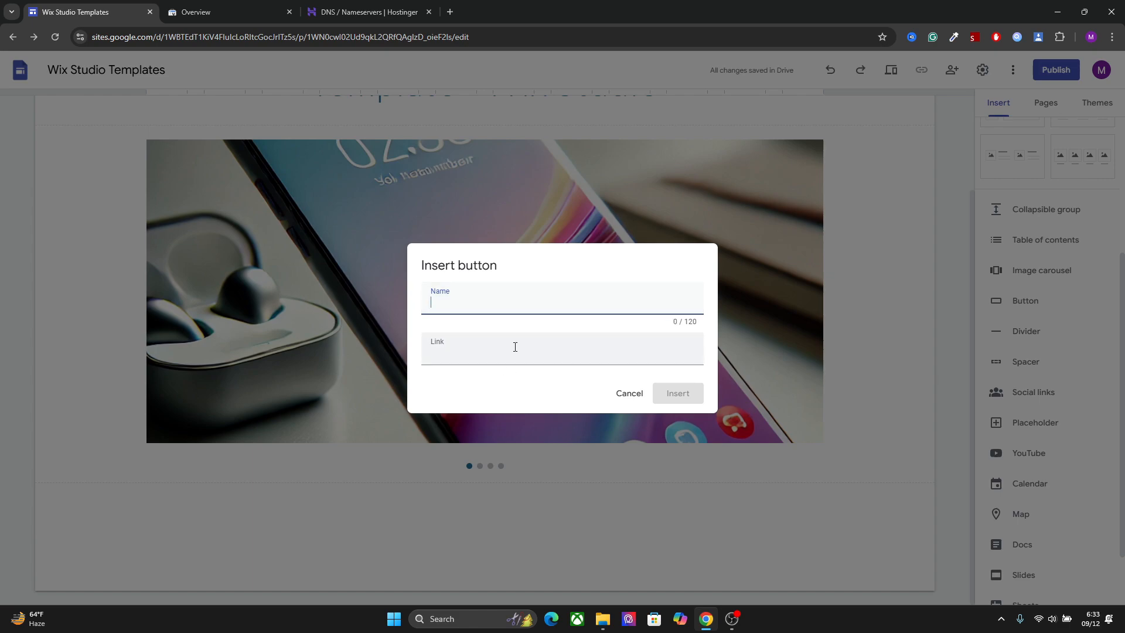
click(515, 347)
key(ctrl+v)
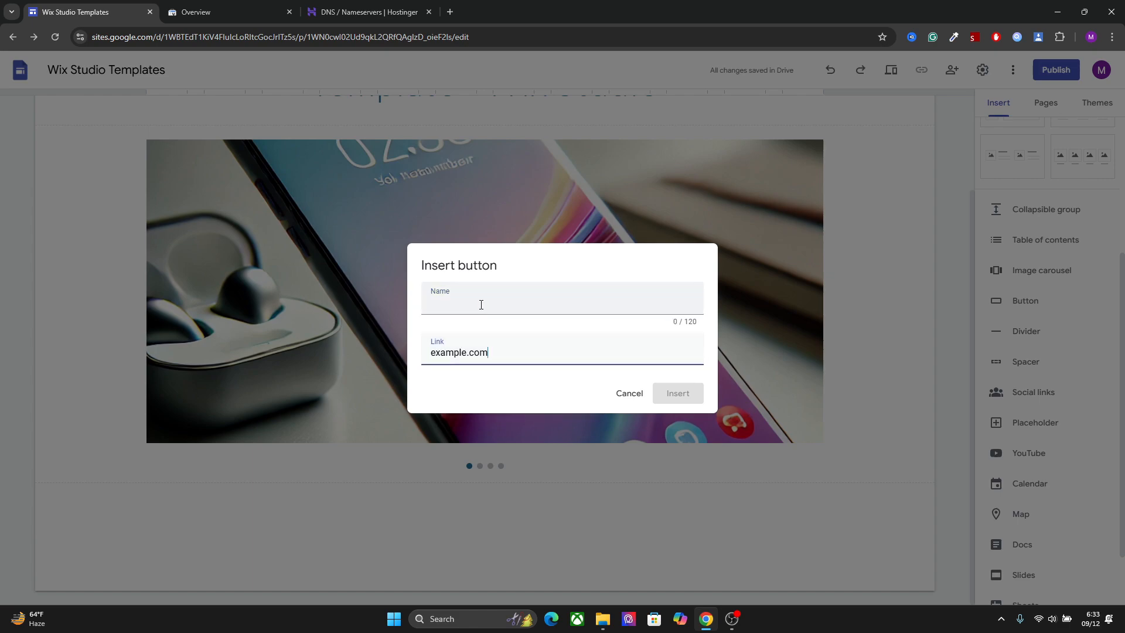
click(481, 304)
text(Buy Template)
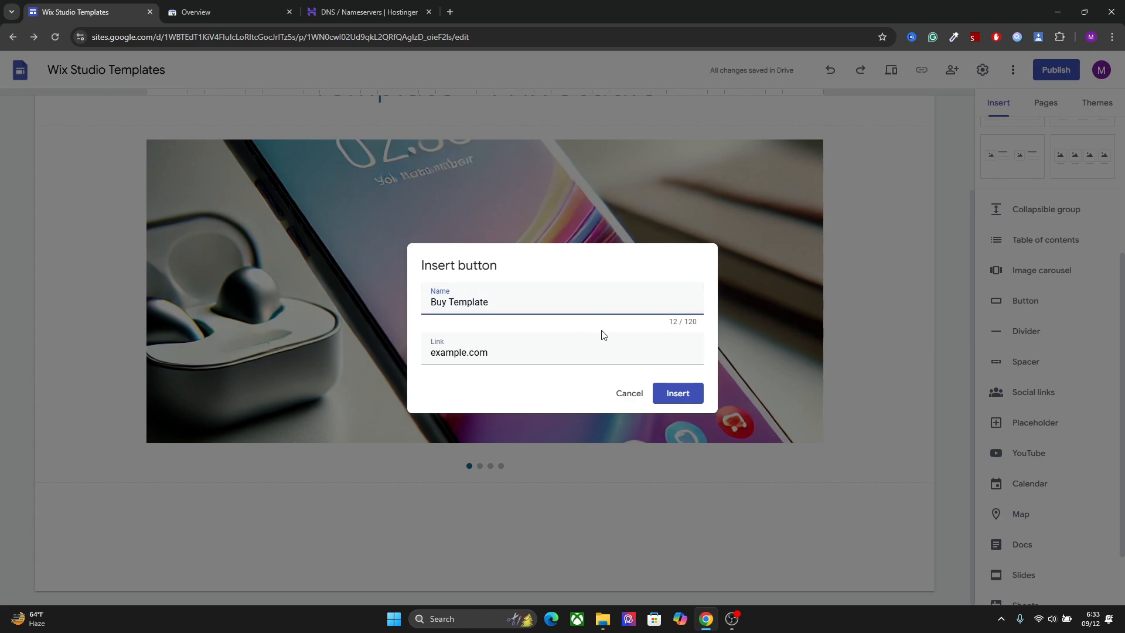
click(678, 391)
Try the Outlined style on the Buy Template button
click(193, 423)
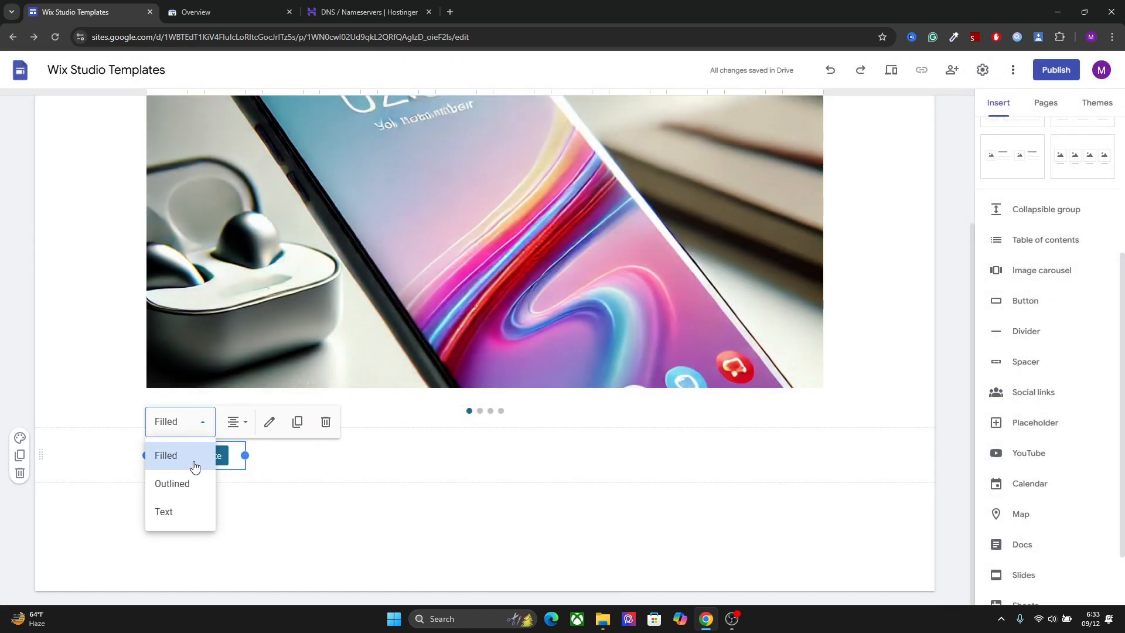
click(186, 486)
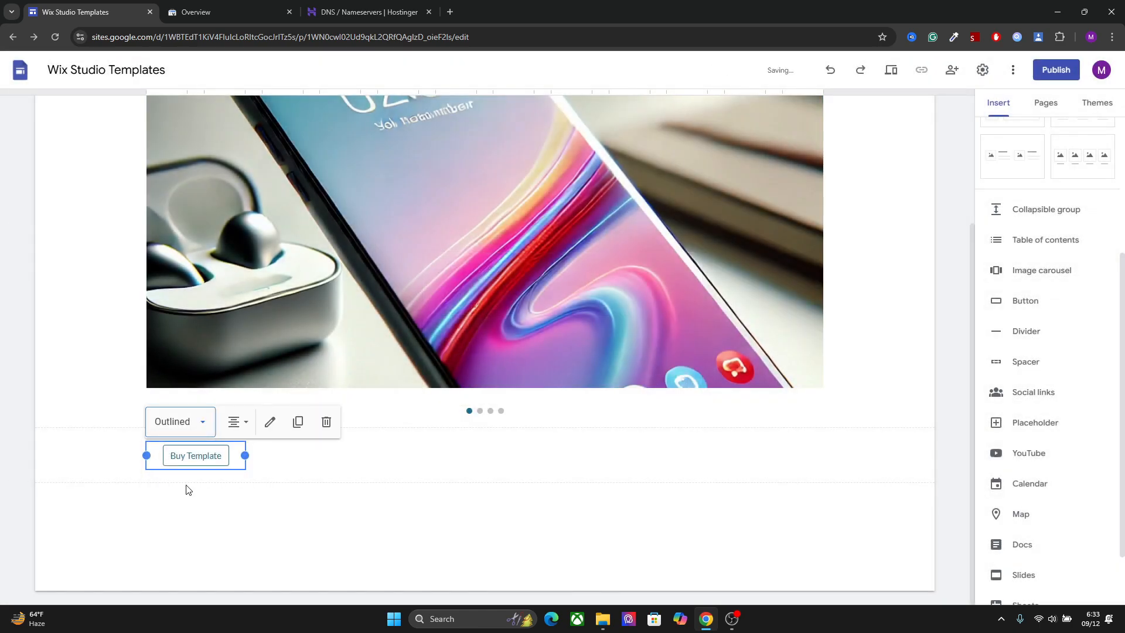
click(199, 422)
click(356, 479)
click(236, 458)
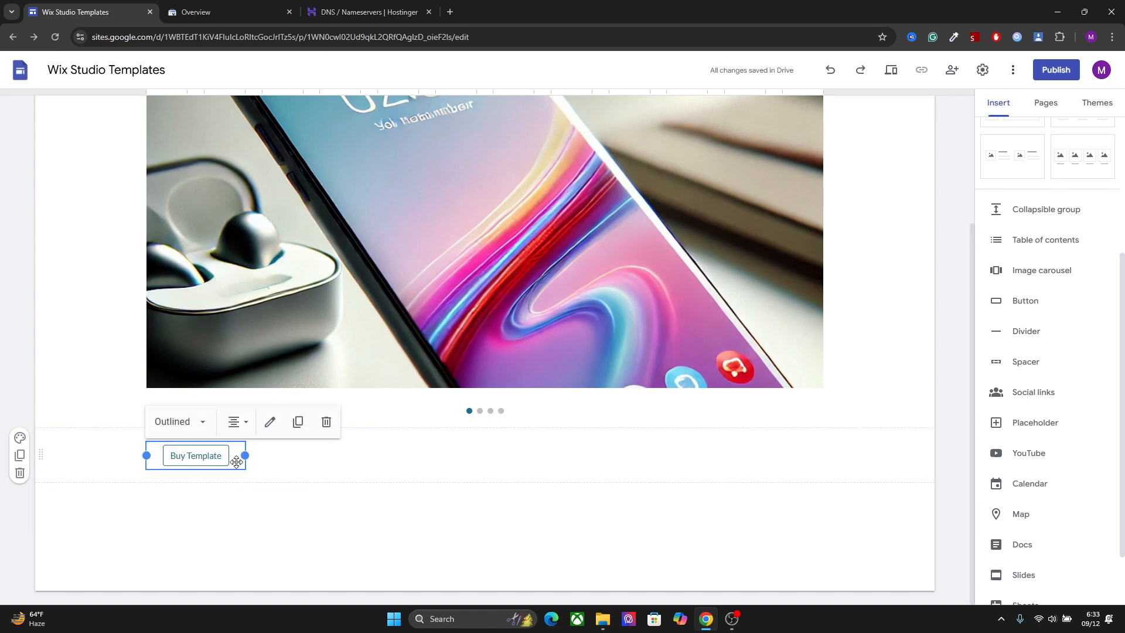
Widen the Buy Template button's frame, try left alignment, and set it back to center alignment
drag(244, 456, 418, 455)
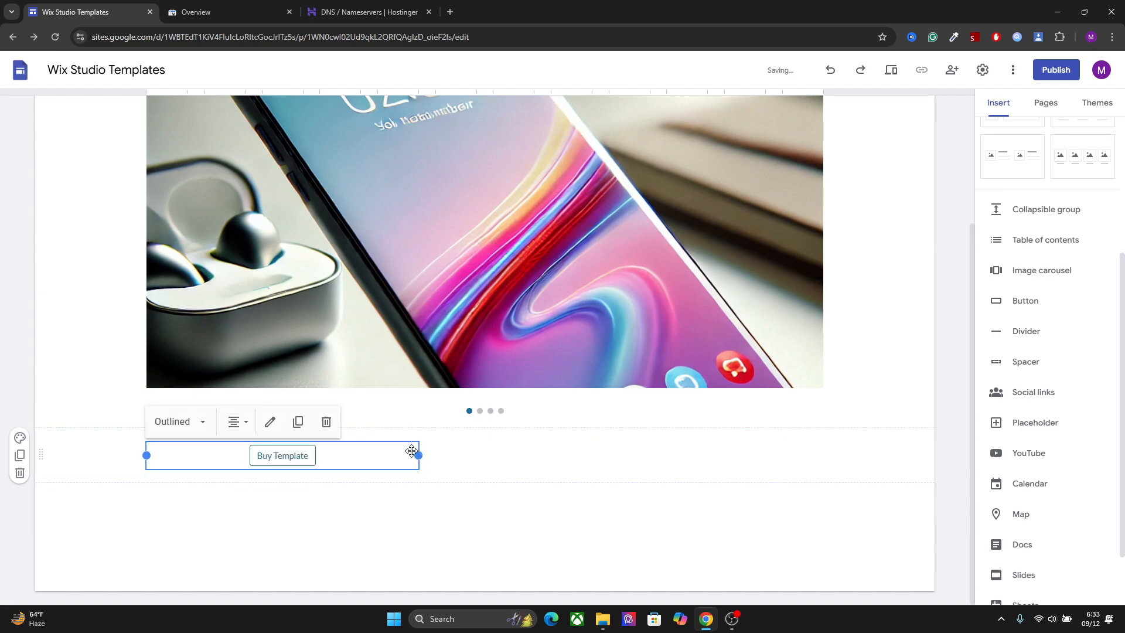
click(237, 421)
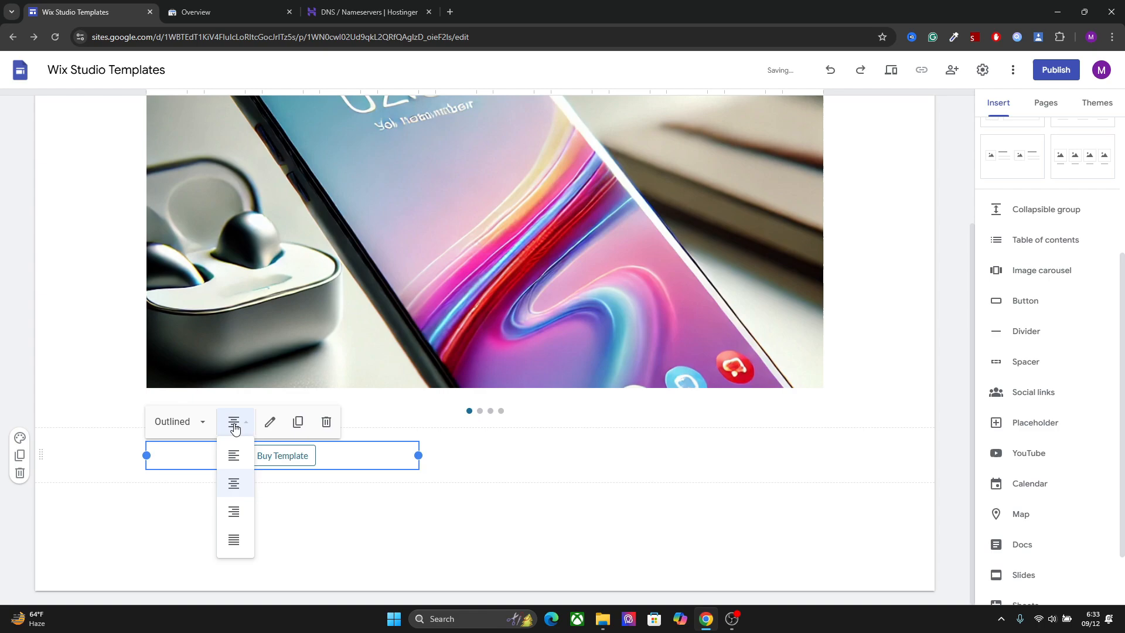
click(228, 454)
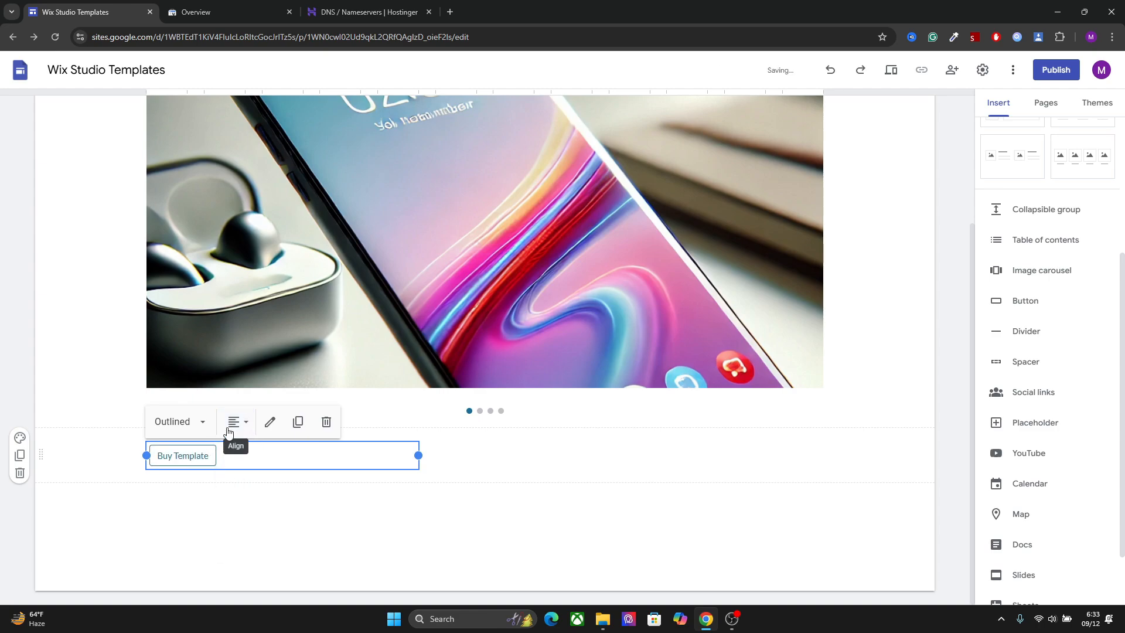
click(234, 426)
click(241, 485)
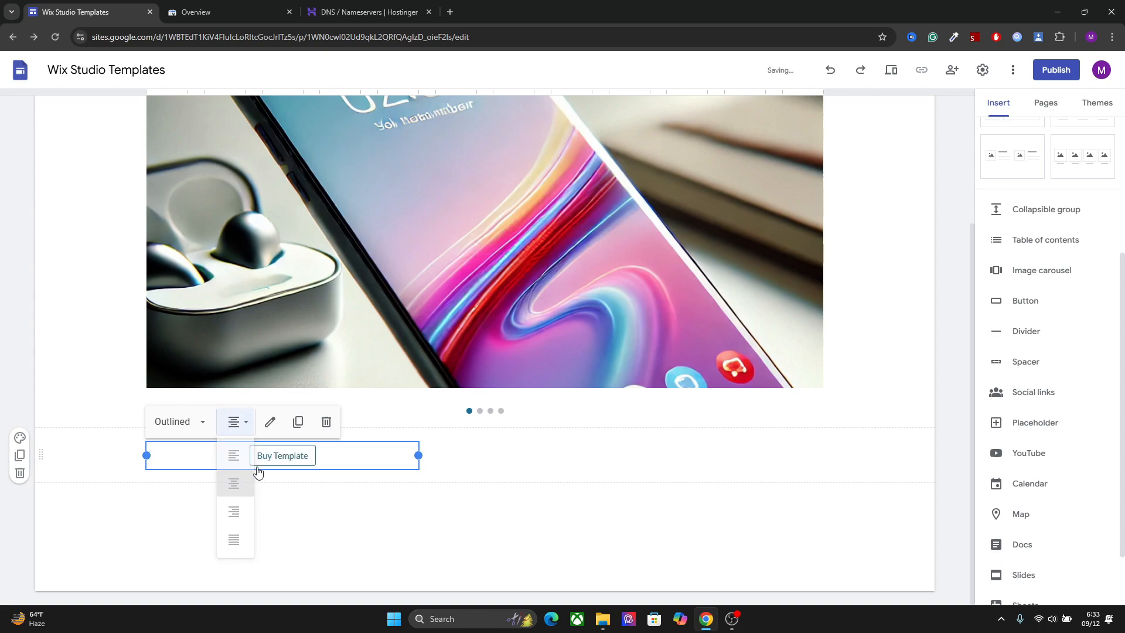
Check the Buy Template button's name and link in its edit settings
click(271, 422)
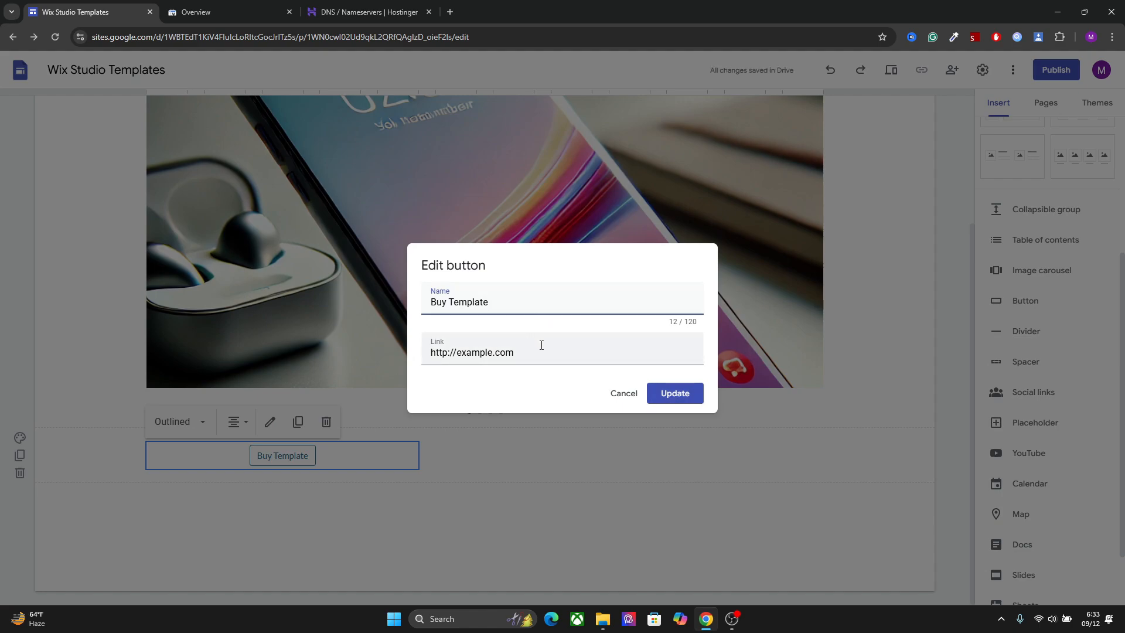
click(674, 394)
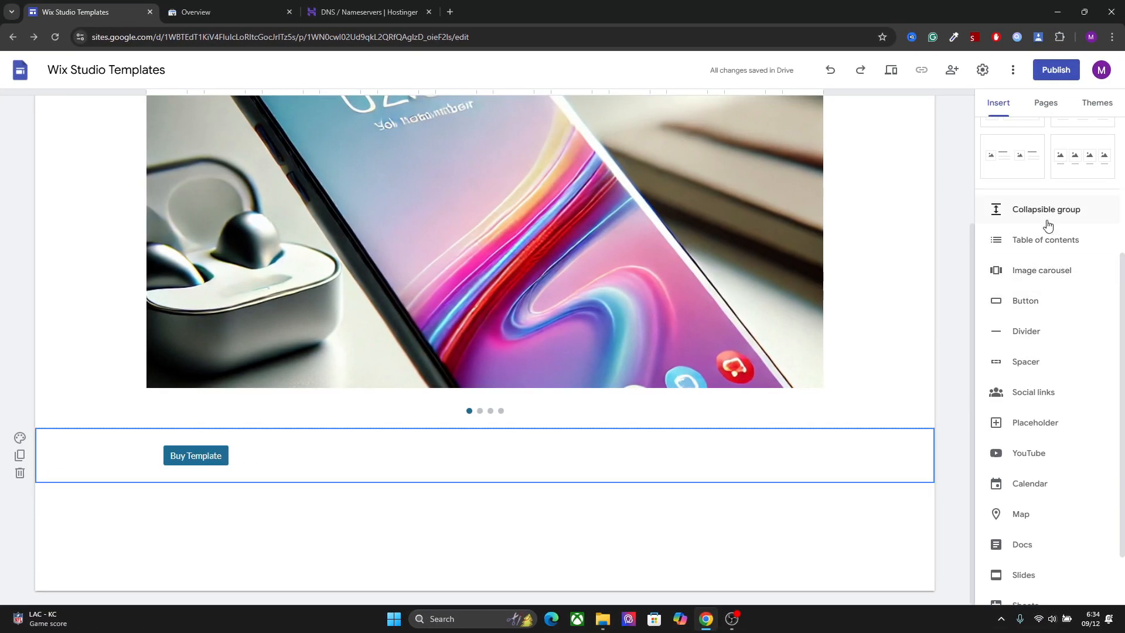
Insert an empty text box below the Buy Template button and open the image insertion options
scroll(995, 177, up, 4)
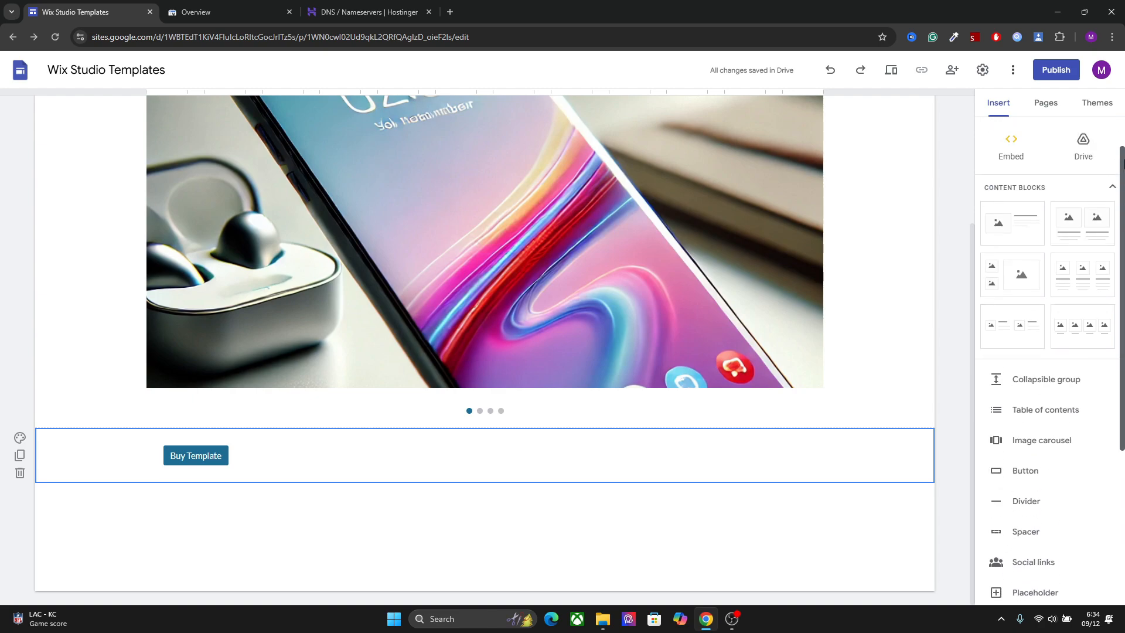
click(986, 138)
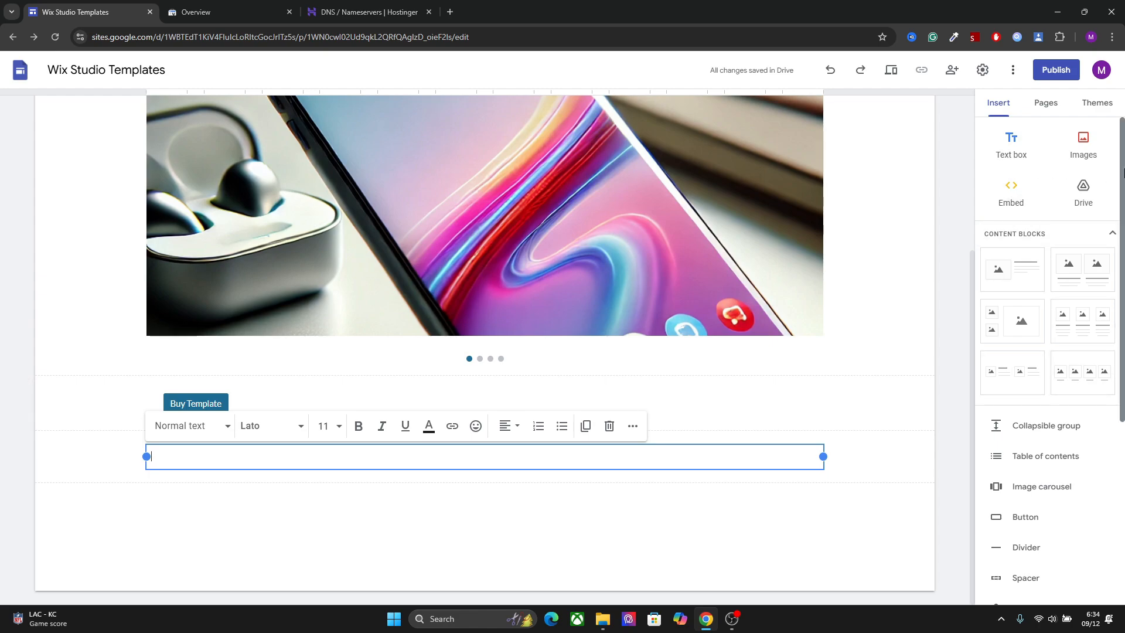
click(1096, 151)
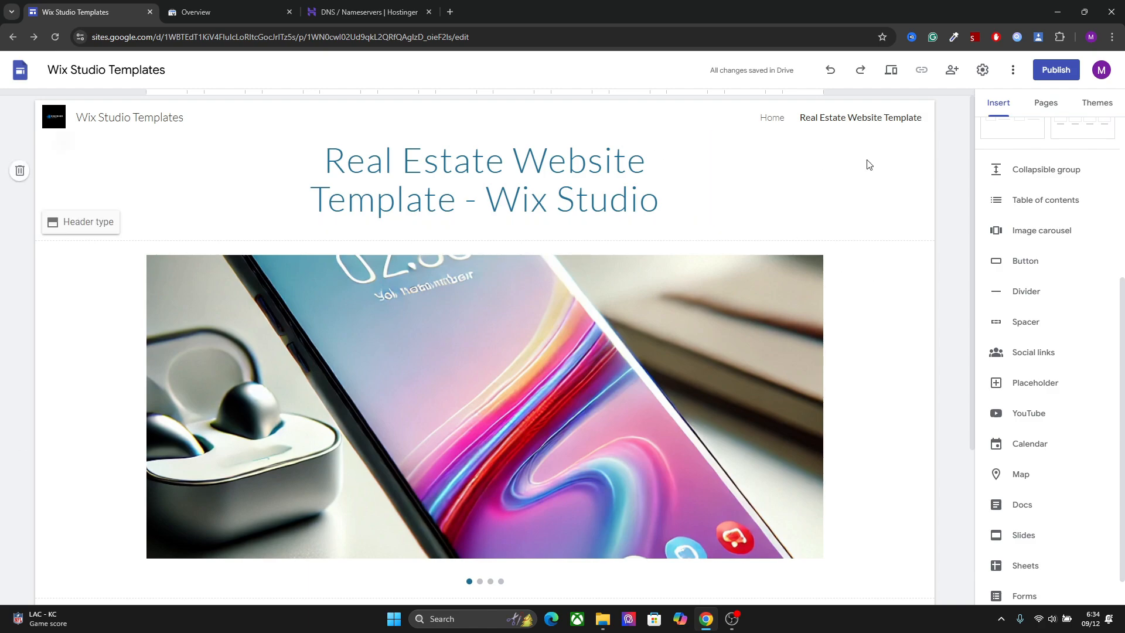
Go to the Home page and open the link settings of the Real Estate Website image
click(1047, 109)
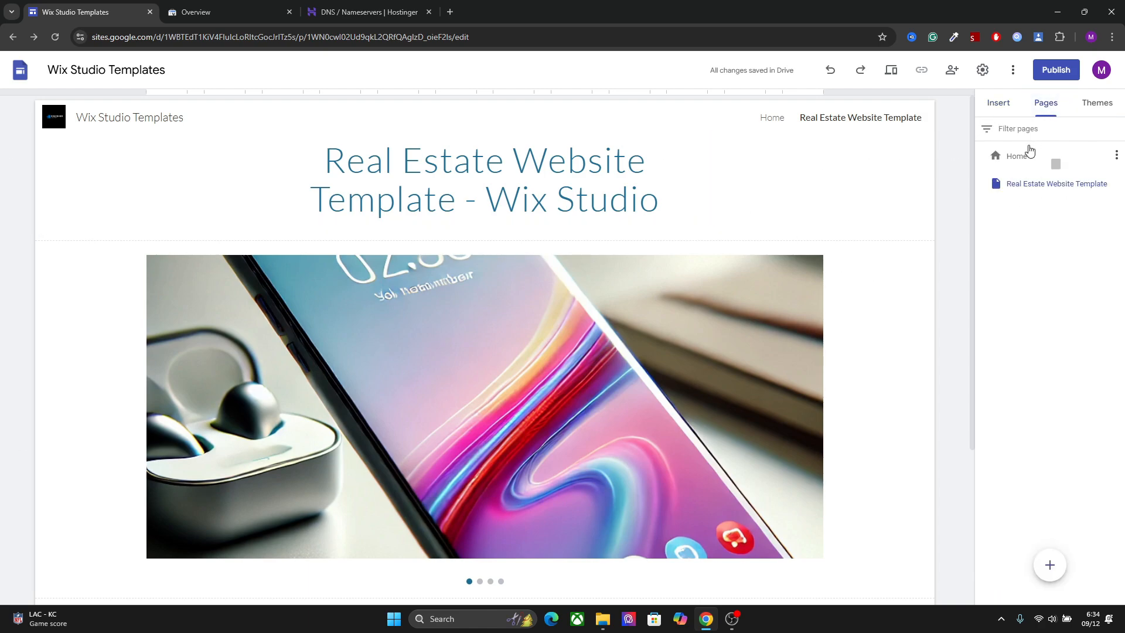
click(1029, 153)
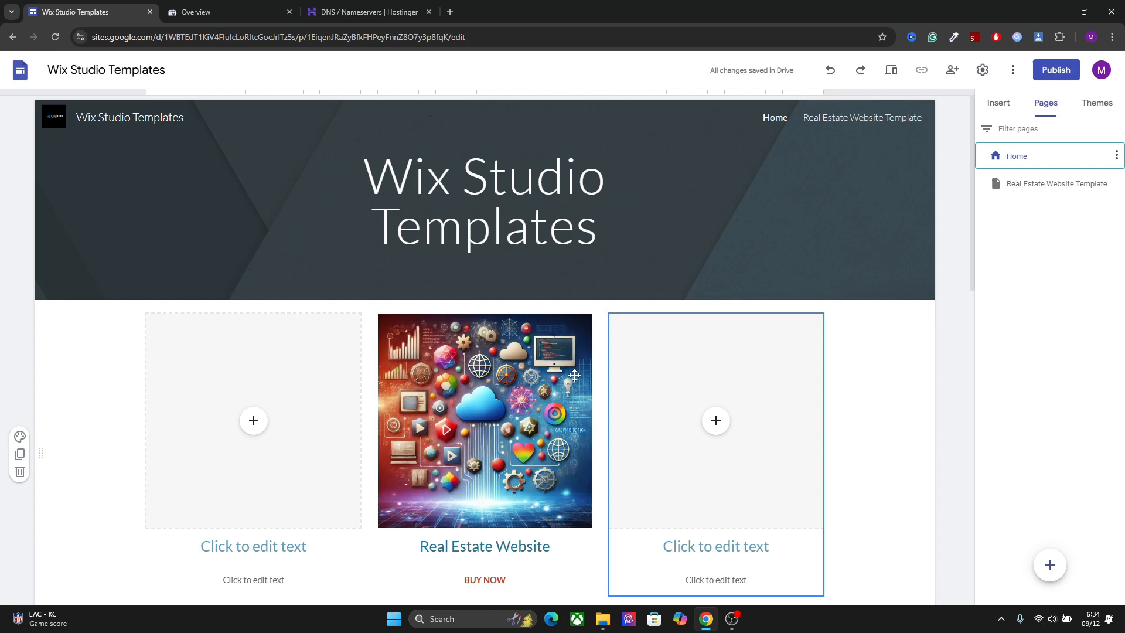
click(545, 399)
click(538, 405)
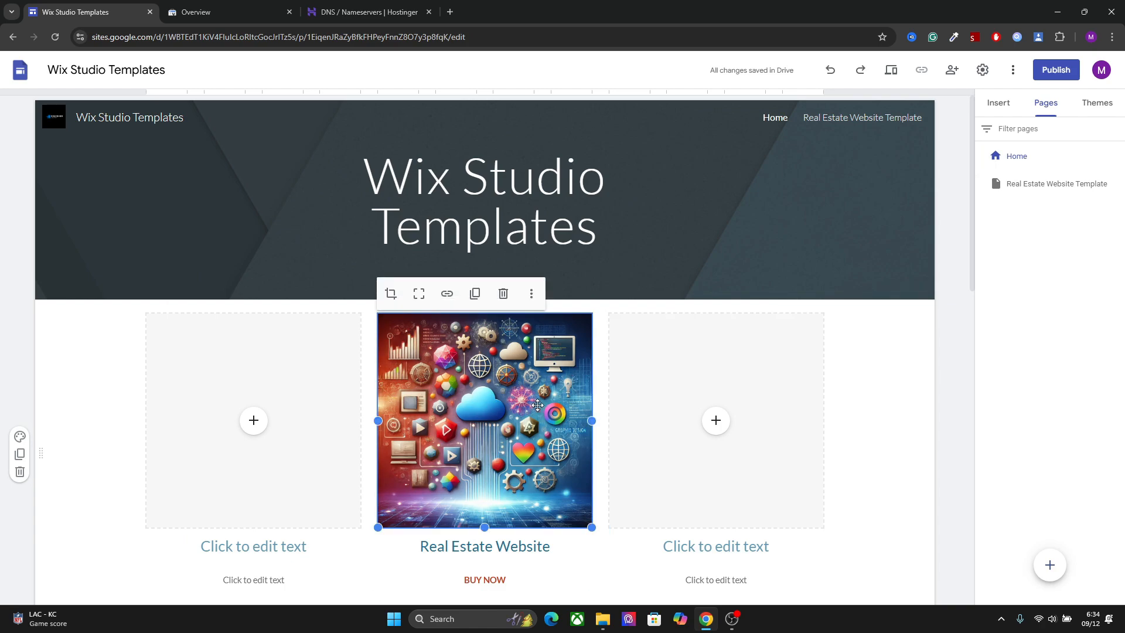
click(447, 293)
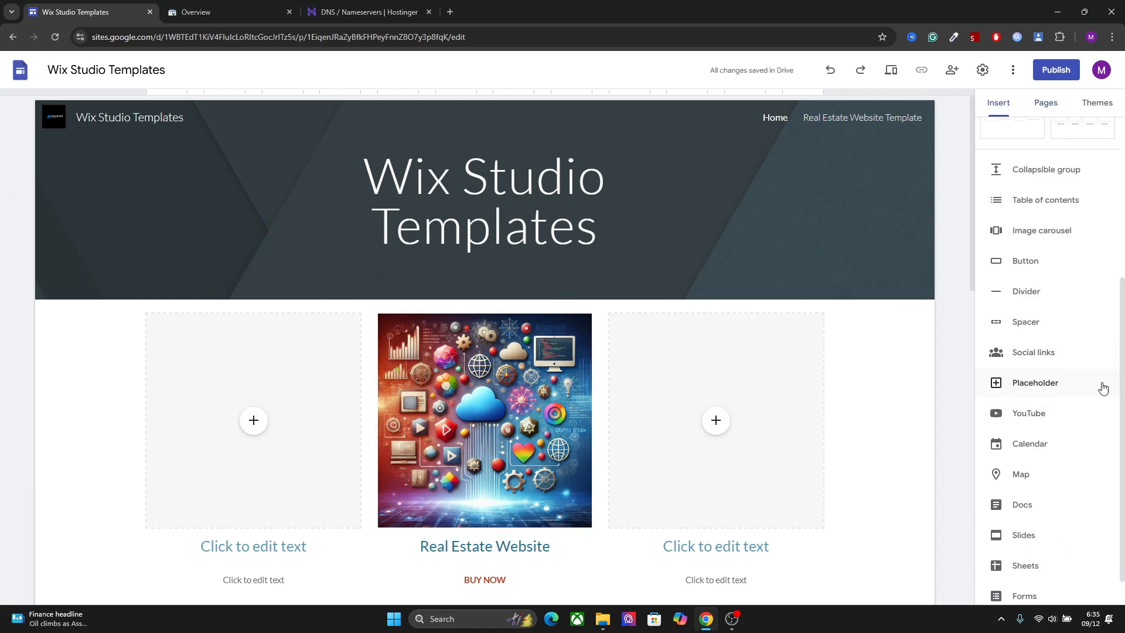
View the forms available for insertion and close the list without adding one
scroll(1124, 382, down, 1)
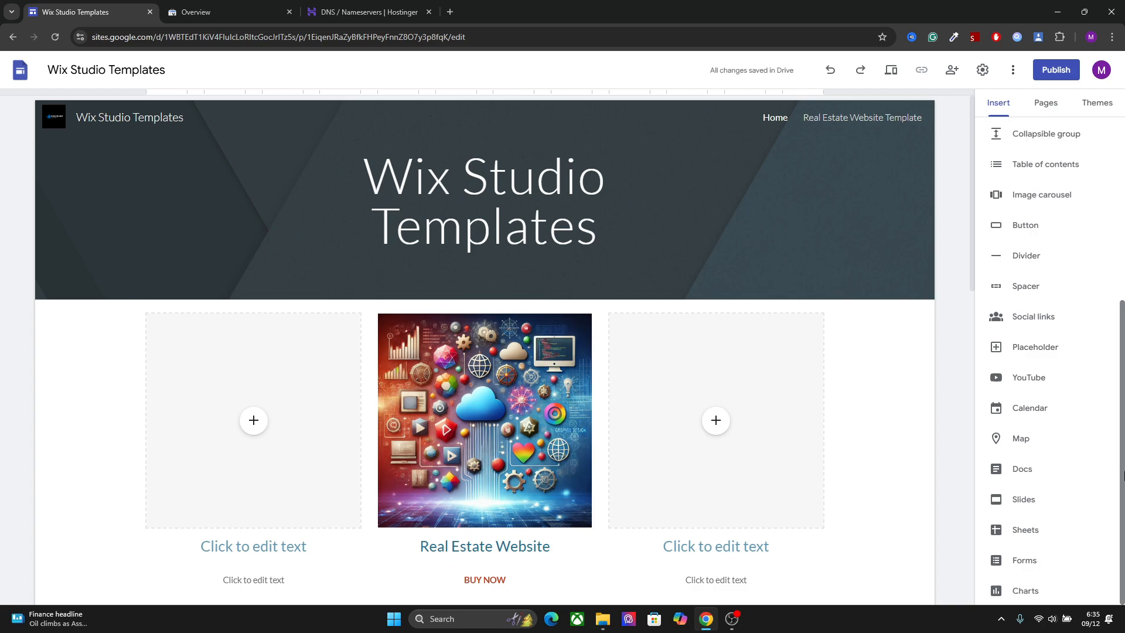
click(1036, 573)
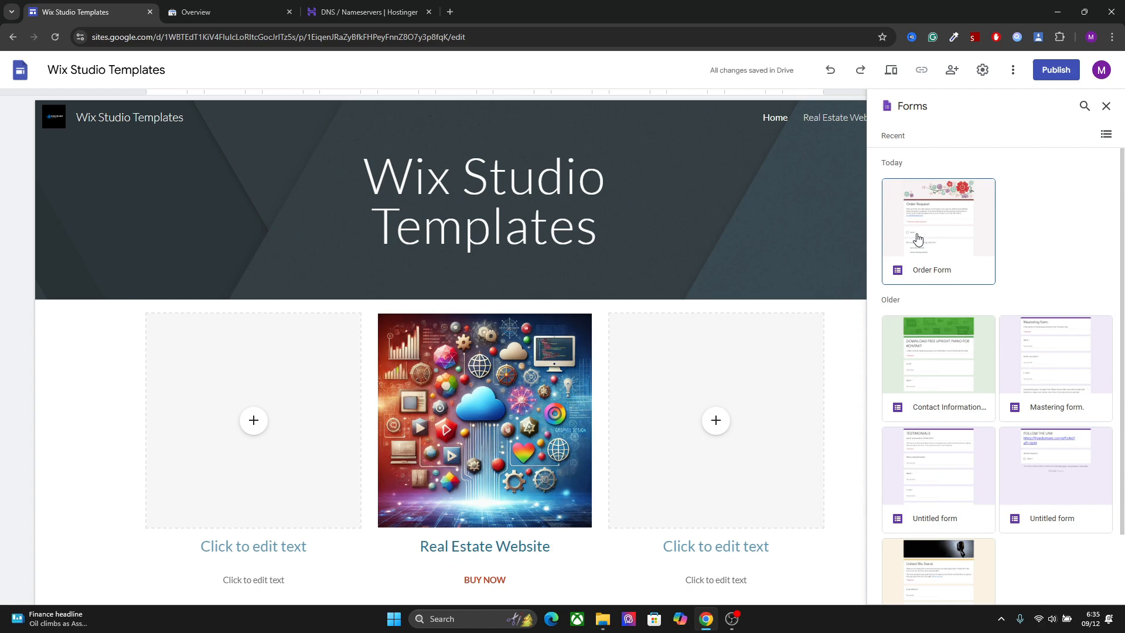
click(775, 170)
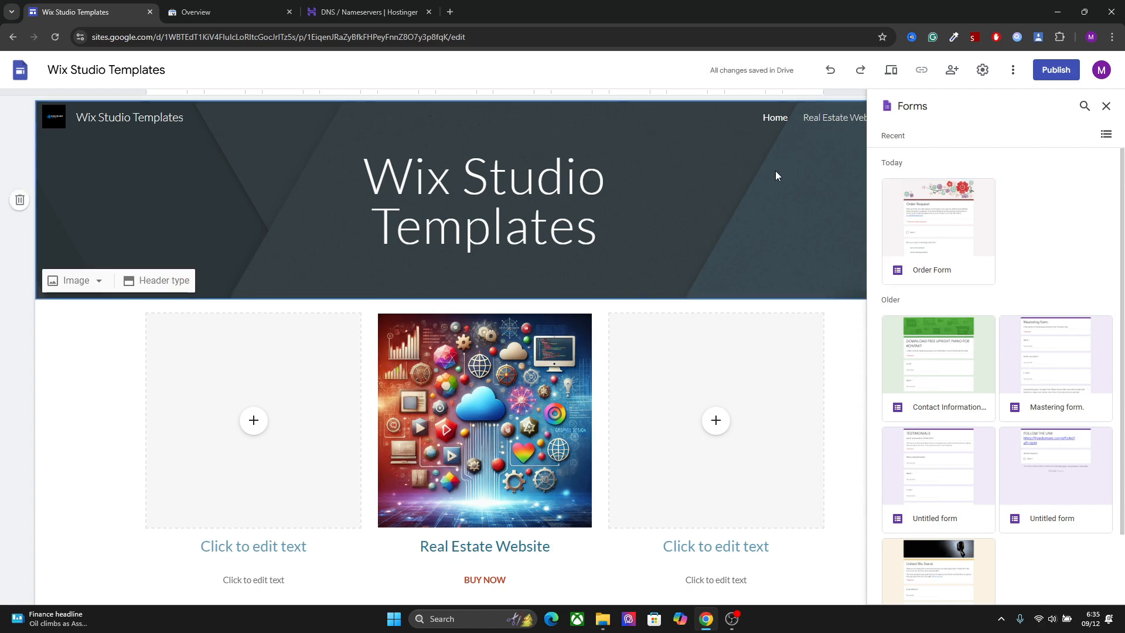
click(1106, 106)
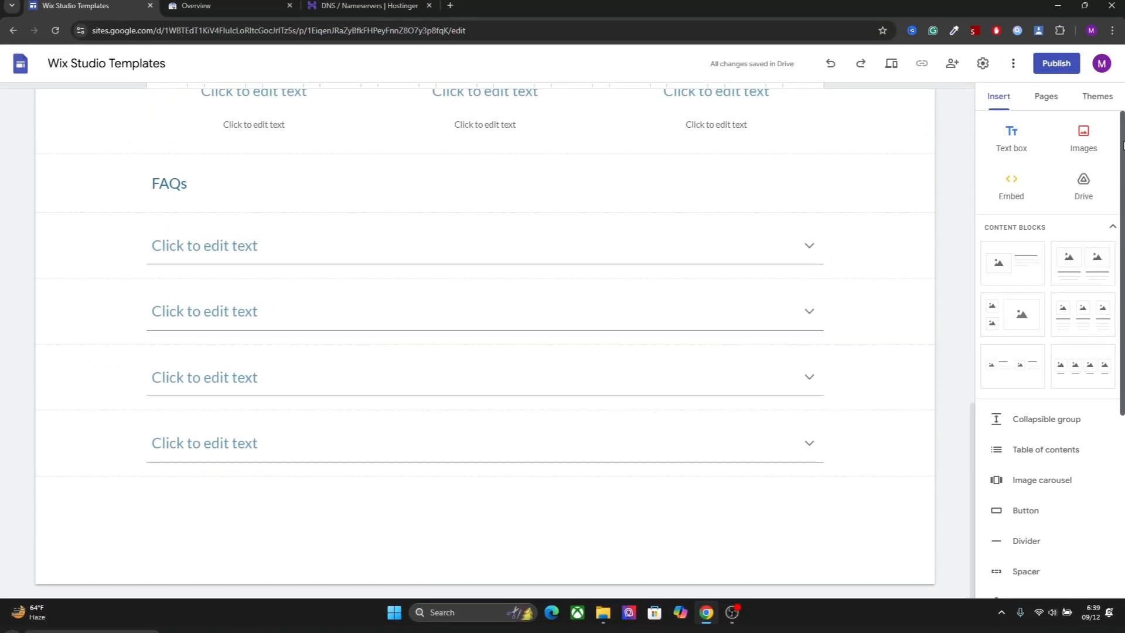
Add a footer below the FAQs on the Home page reading "website by" followed by the author's name
scroll(1035, 375, down, 5)
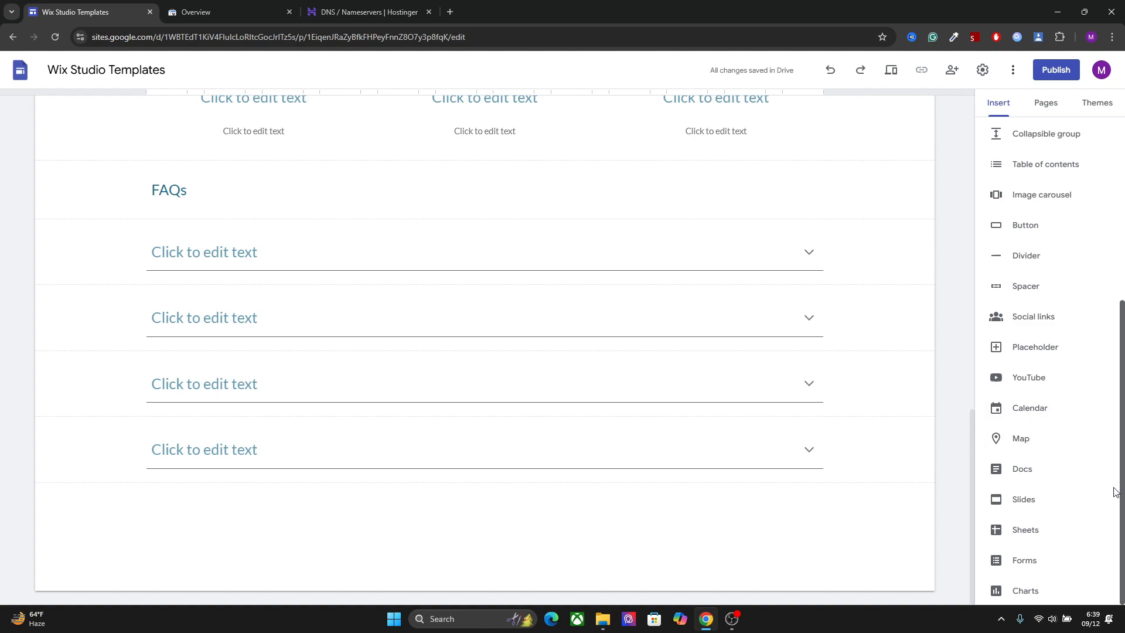
scroll(1040, 474, down, 1)
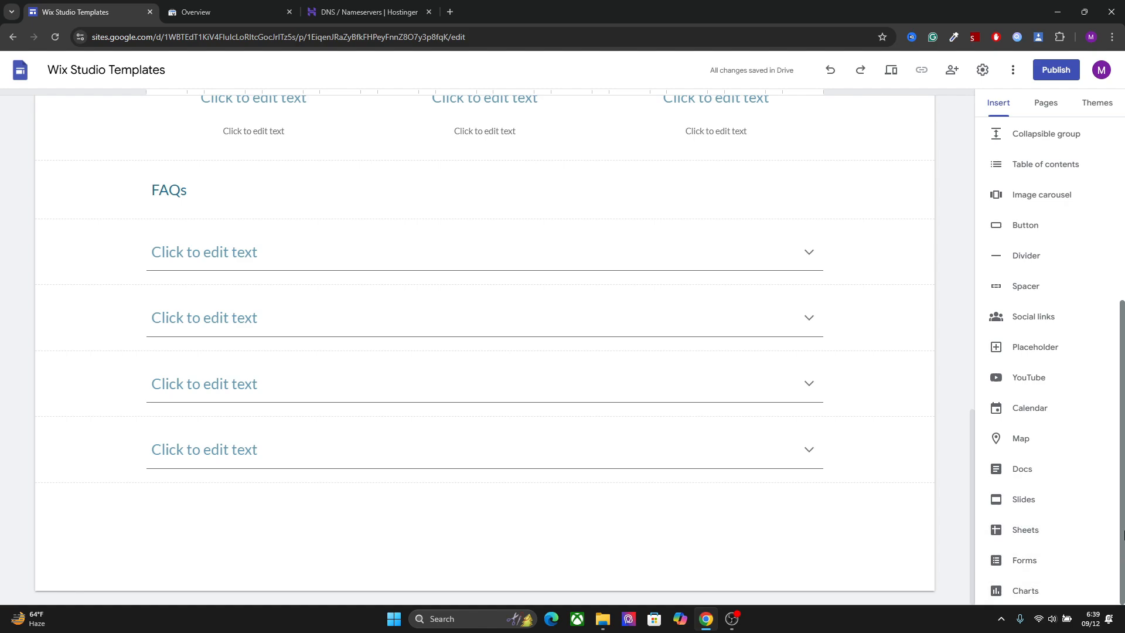
mouse_move(1123, 552)
mouse_down()
mouse_move(1123, 526)
mouse_move(1123, 554)
mouse_up()
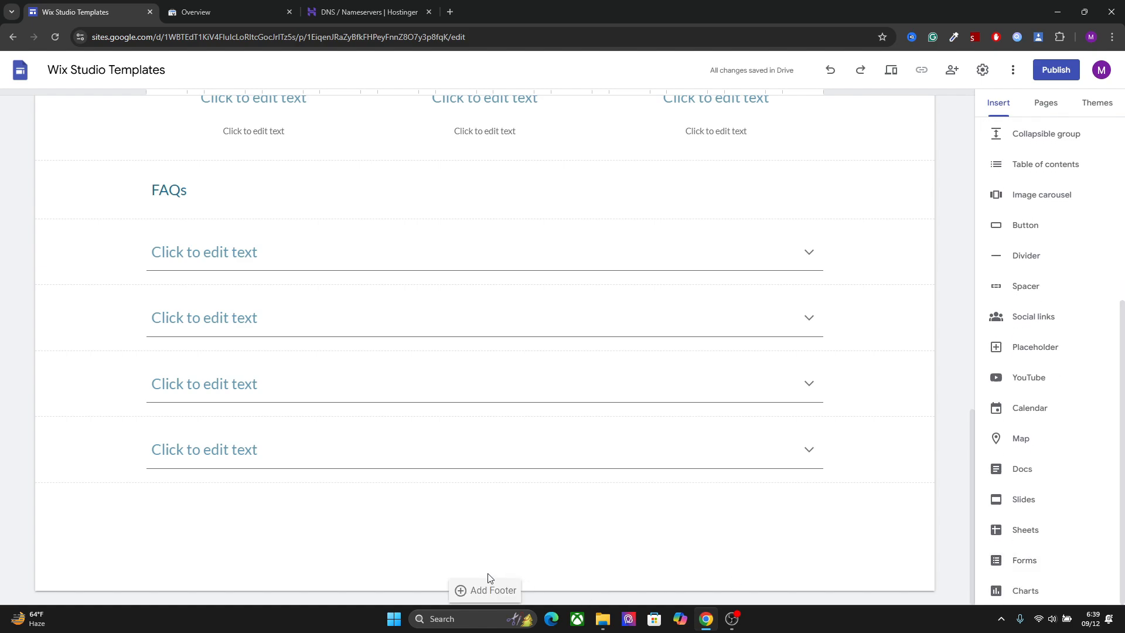
click(468, 591)
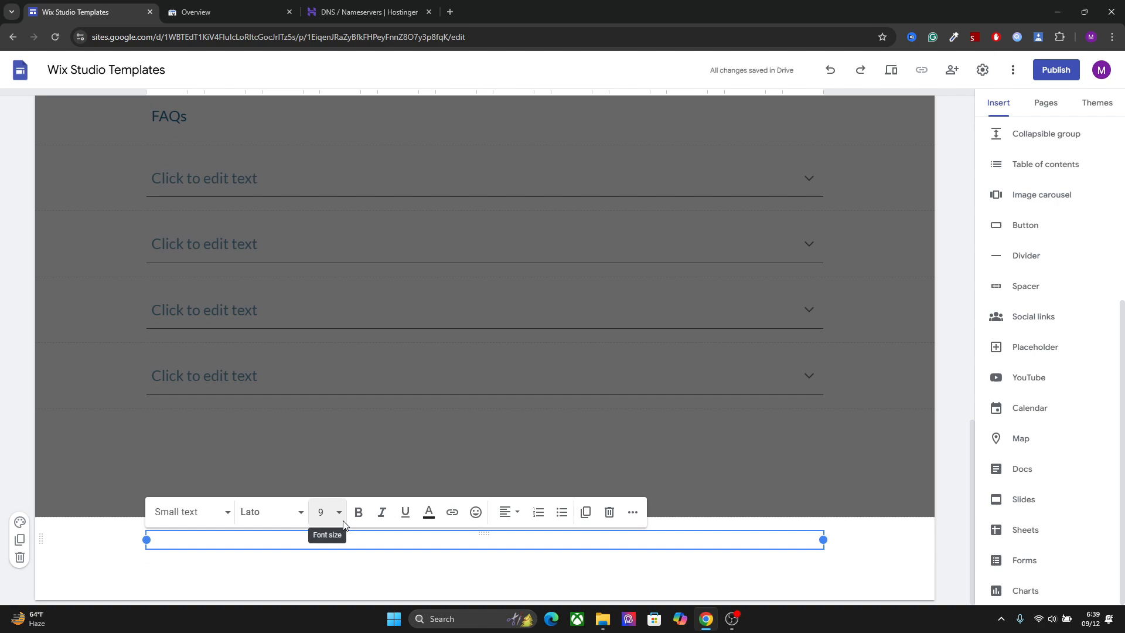
text(website by Marshall)
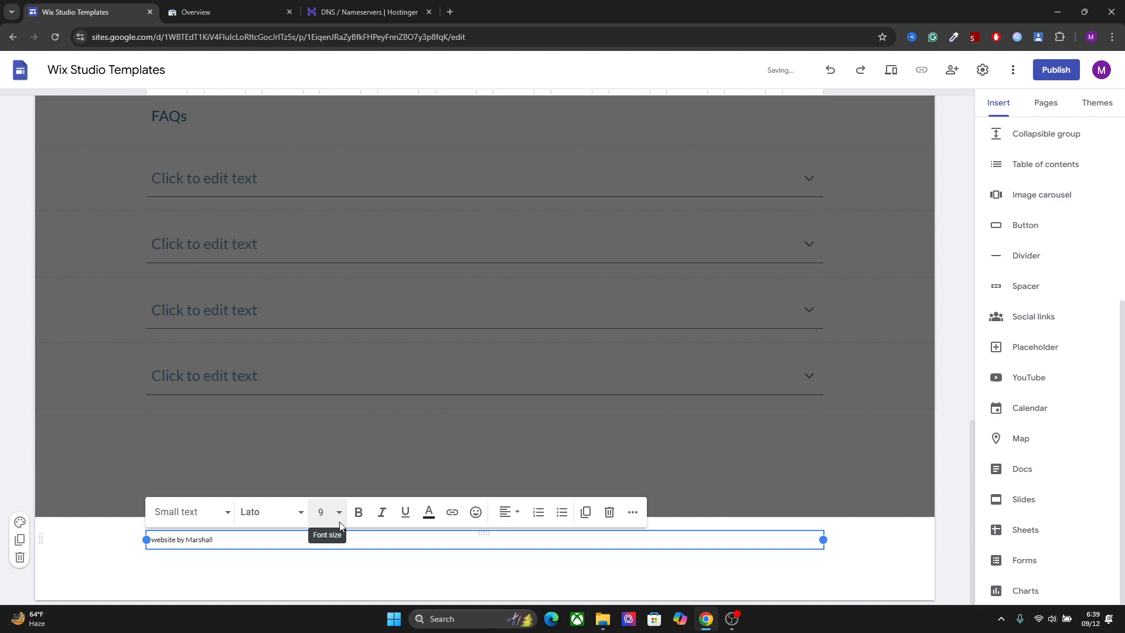
click(613, 589)
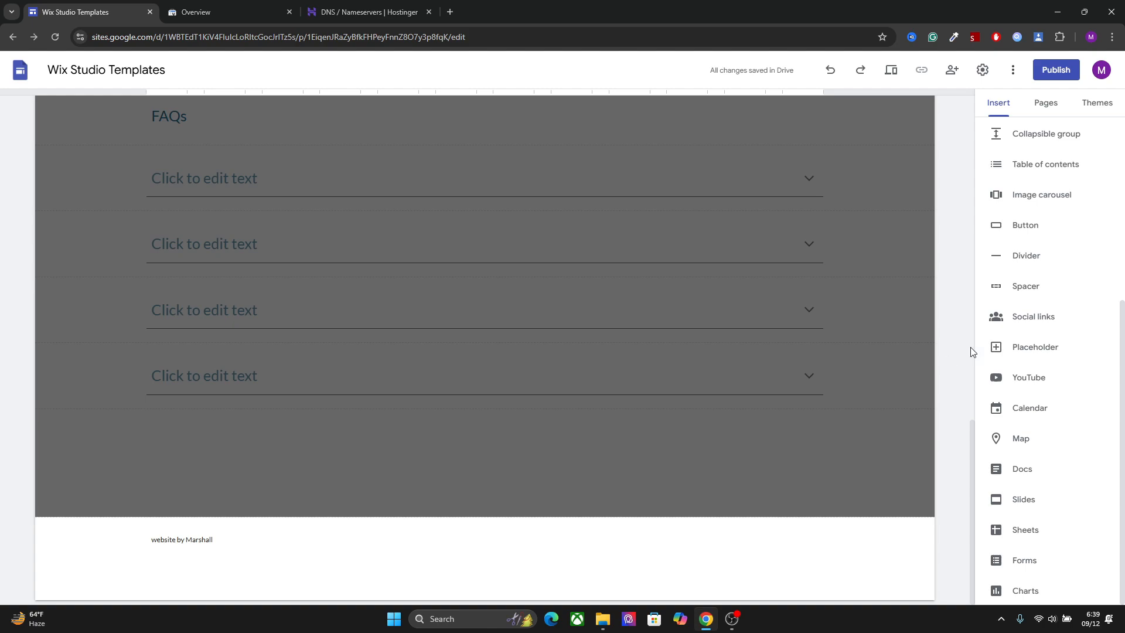
Insert one social media link in the footer, uploading the "Blue and Black Modern Digital Technology Logo" image as its icon
click(1034, 316)
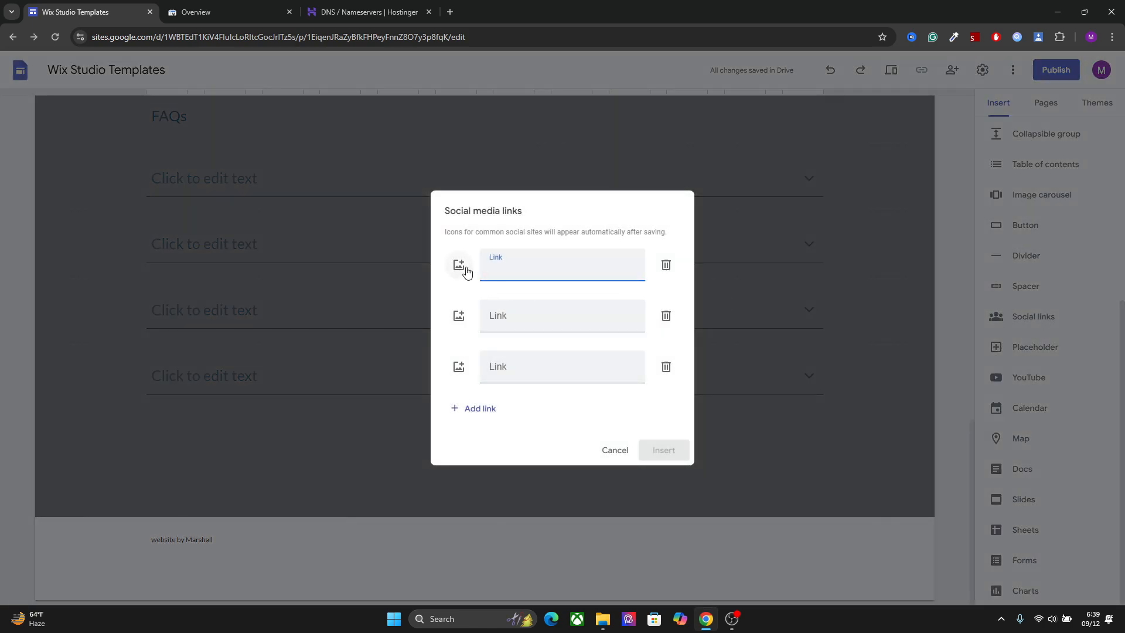
click(460, 265)
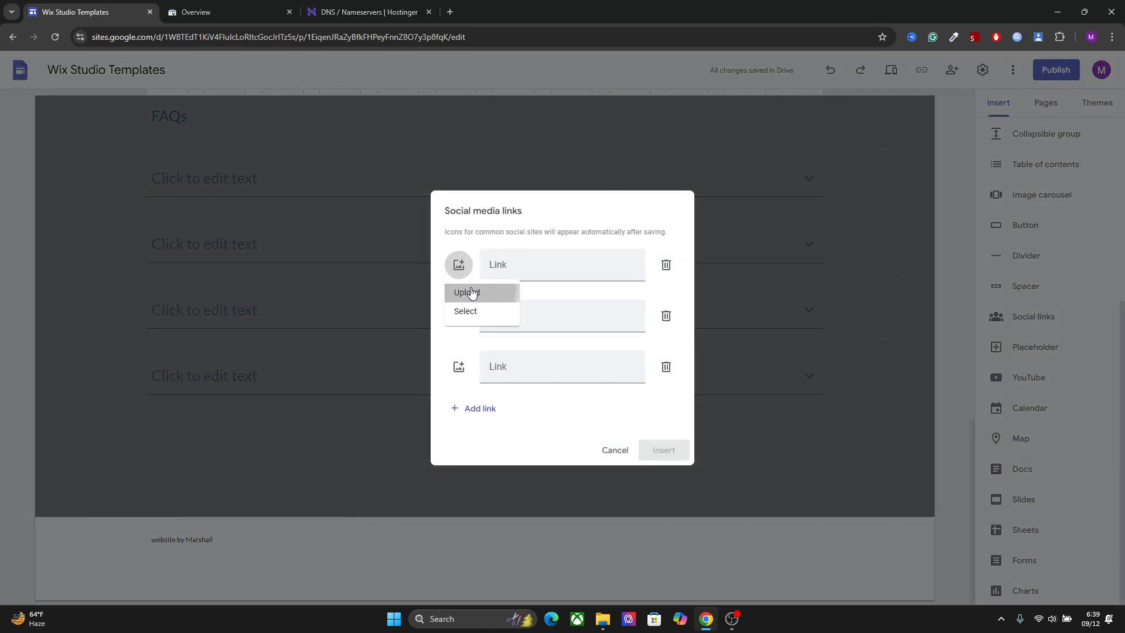
click(468, 291)
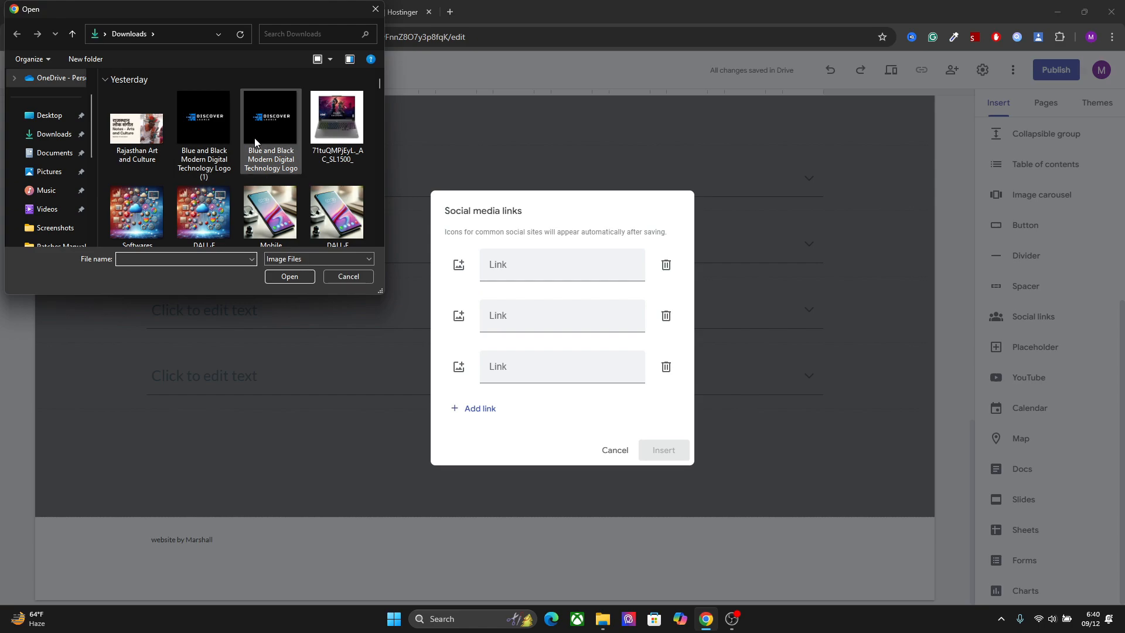
double_click(258, 126)
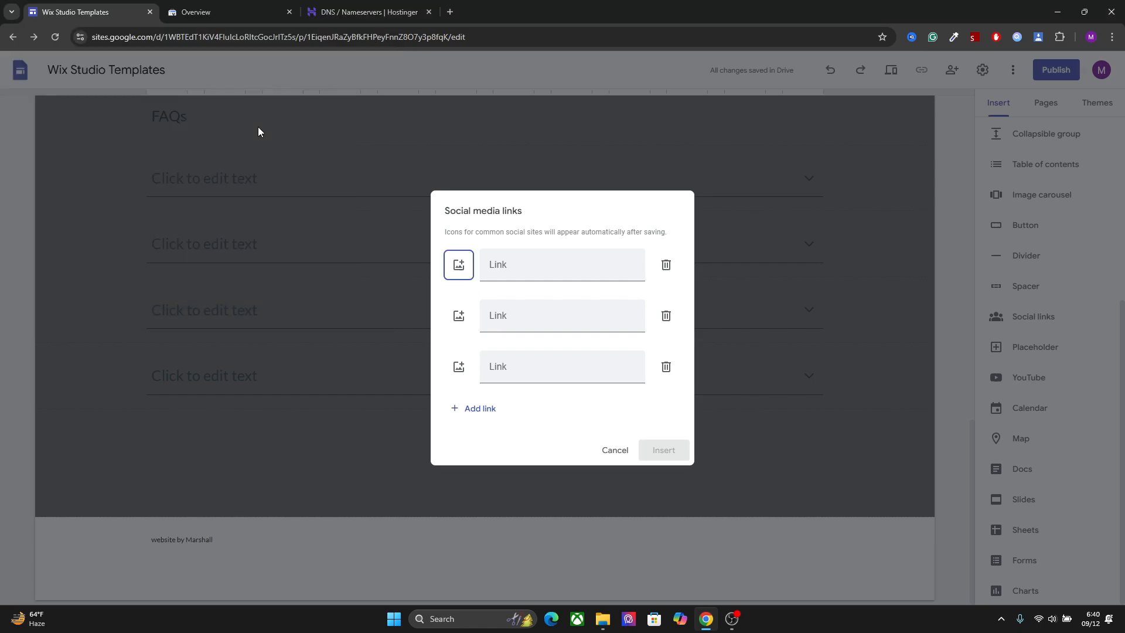
click(521, 271)
text(facebook.com)
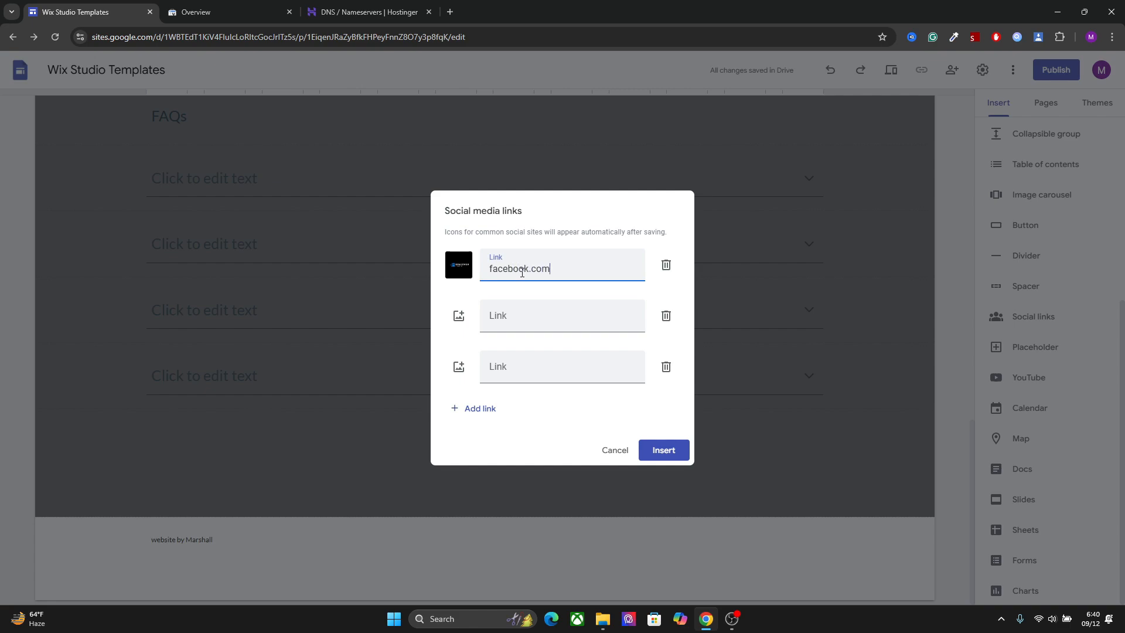
click(664, 450)
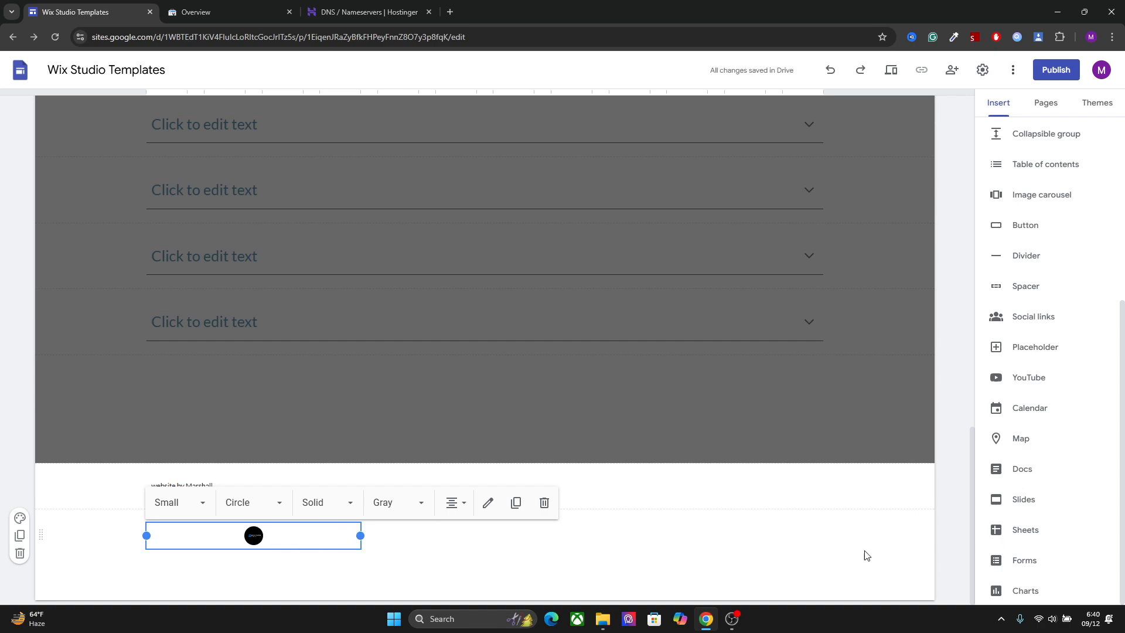
Publish the site to the web with the web address wix-studio-templates
drag(976, 521, 990, 183)
click(746, 230)
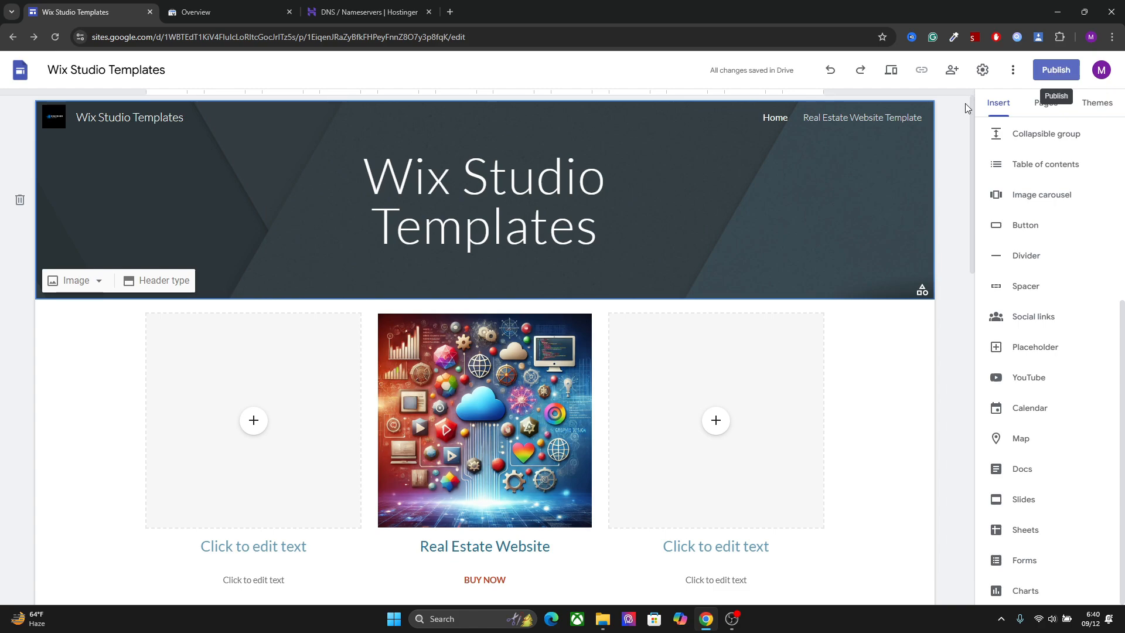
click(1054, 70)
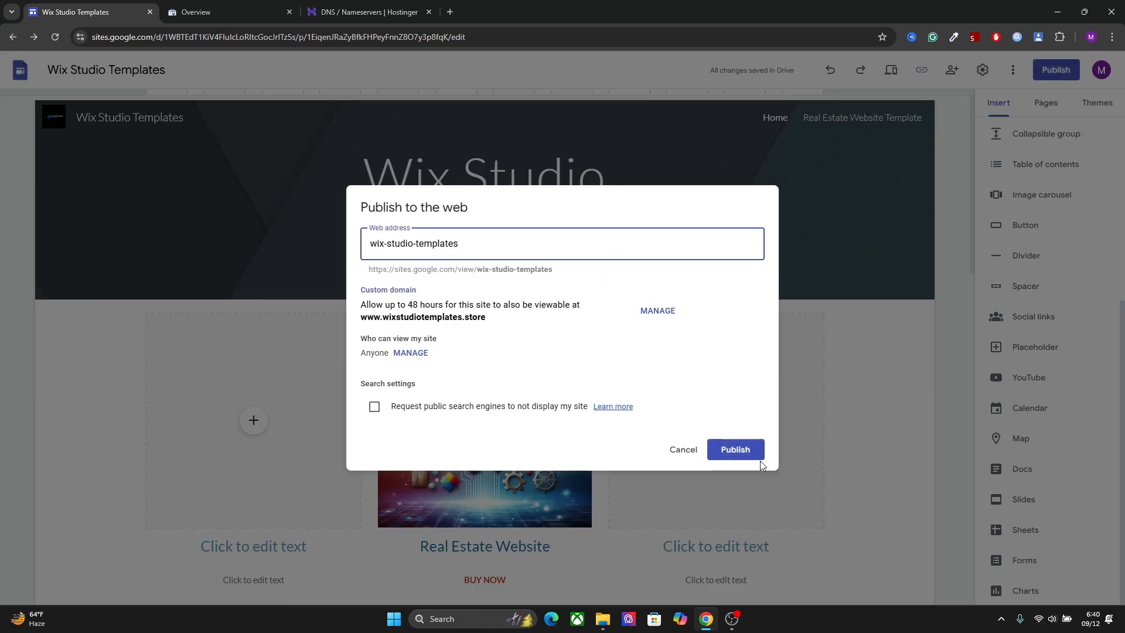
click(736, 450)
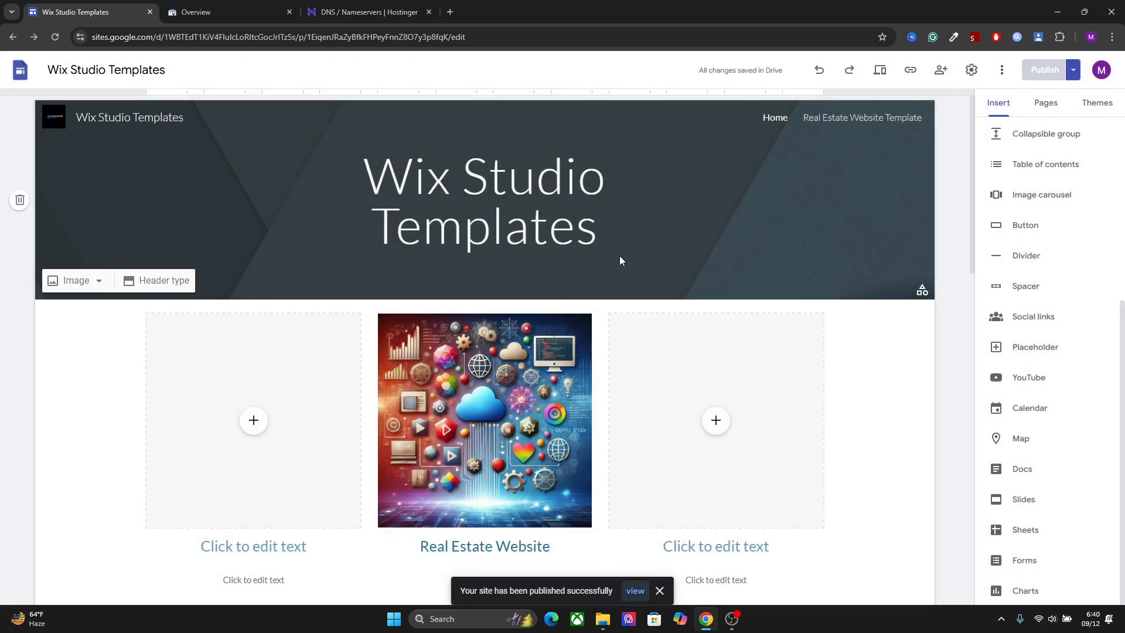
Change the Home page's header title to "Wix Studio Template"
click(613, 234)
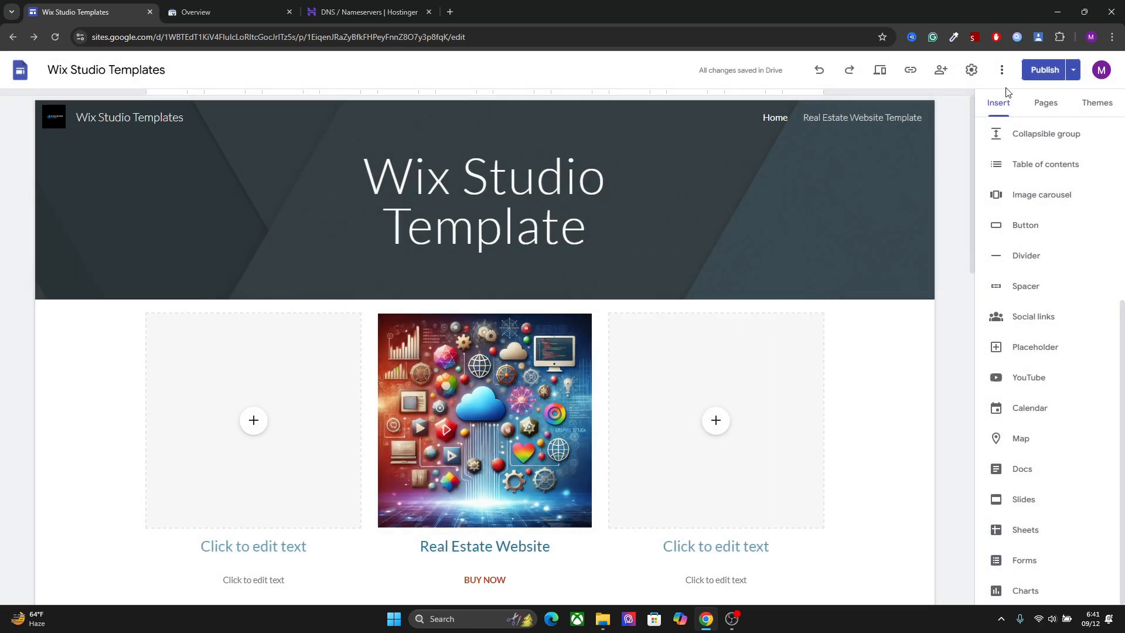
Try the publish setting that requests public search engines not to display the site, and leave the settings without saving
click(1067, 75)
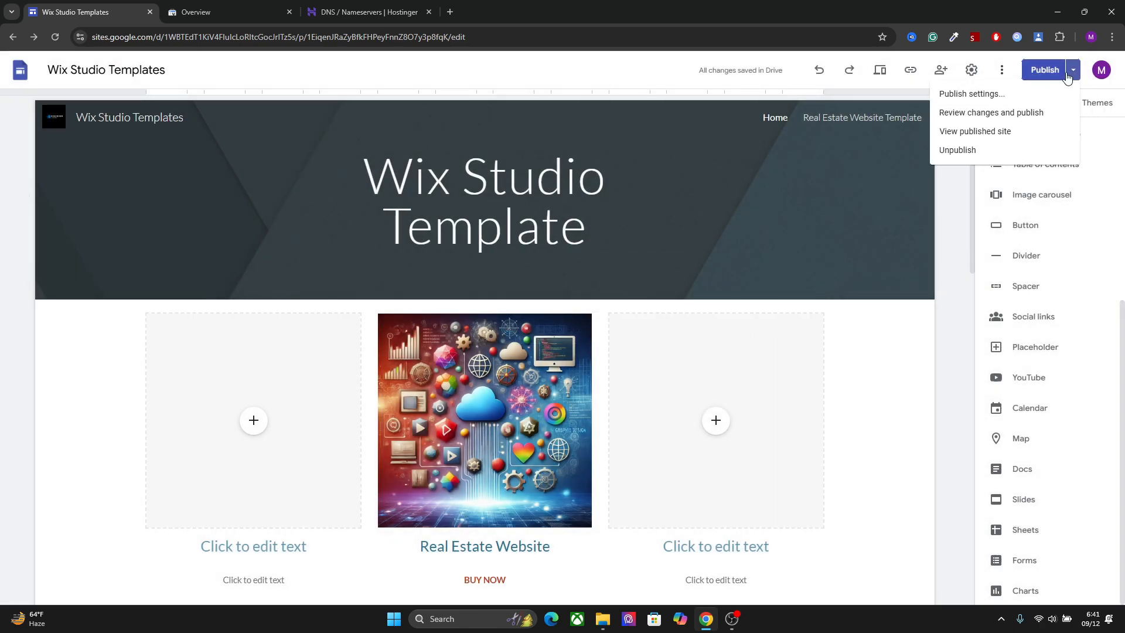
click(1003, 93)
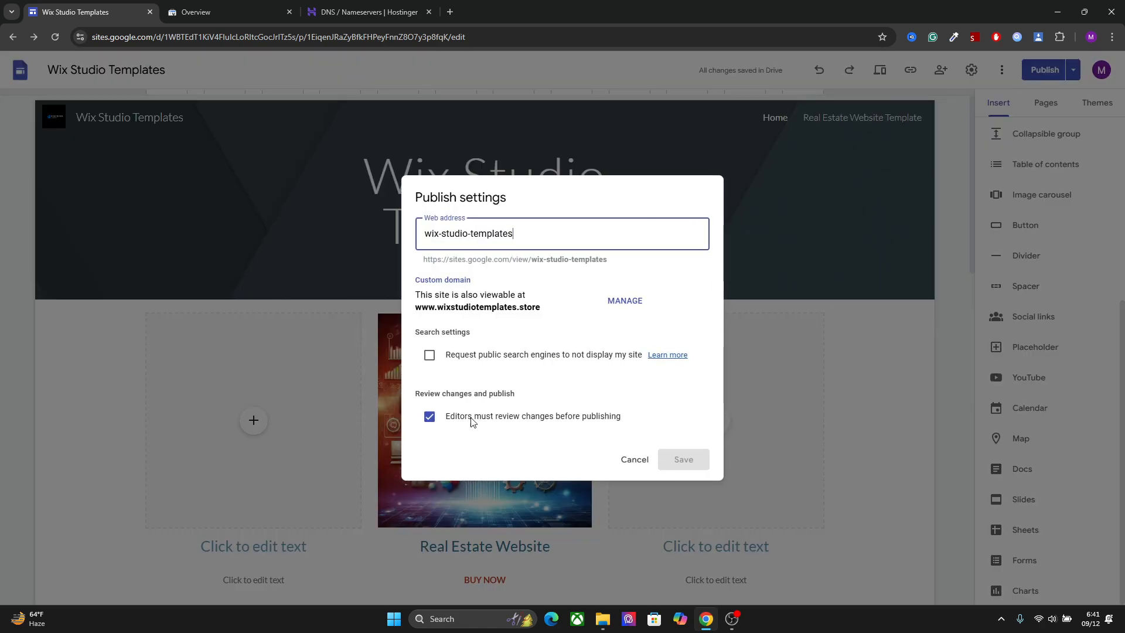
click(428, 357)
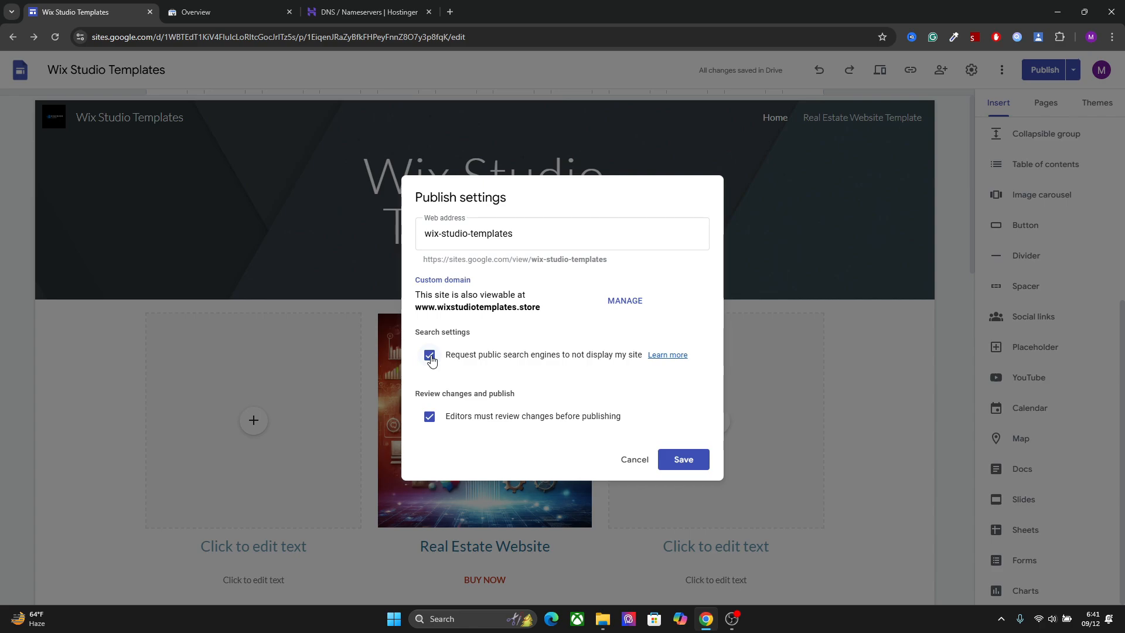
click(430, 357)
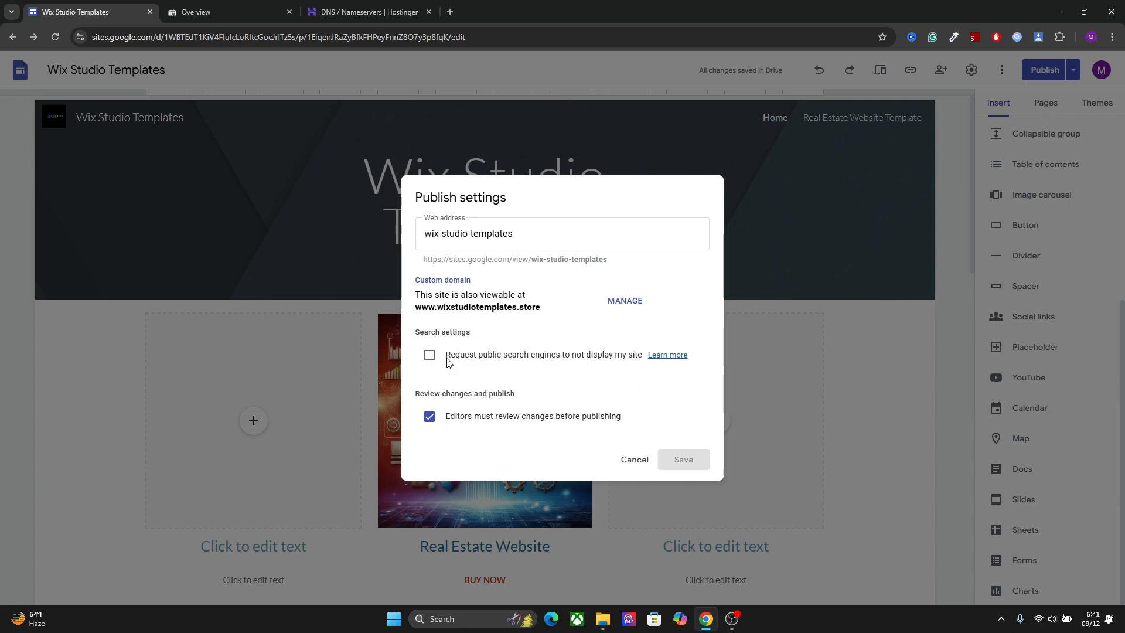
click(626, 460)
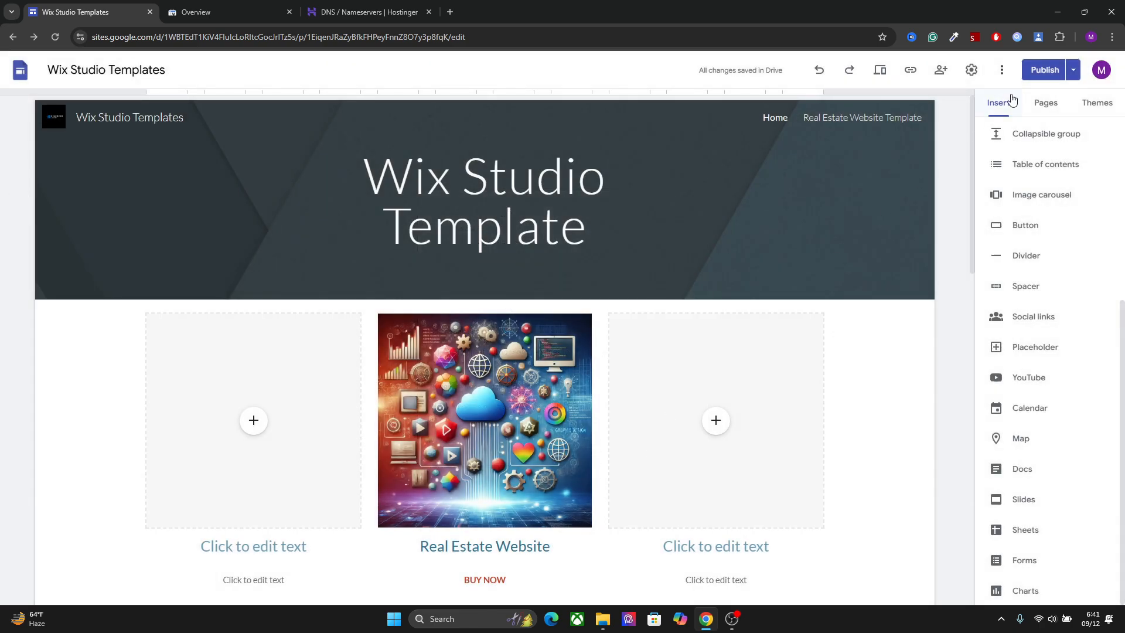
Turn on the site's announcement banner and set its banner color to red, #ff0000
click(971, 69)
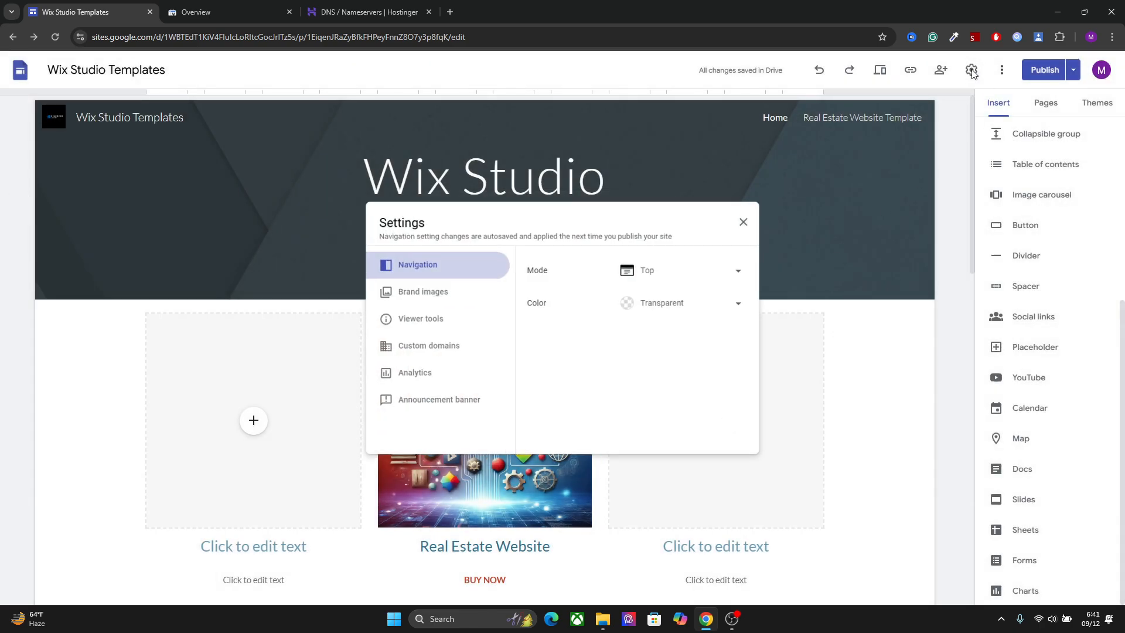
click(462, 404)
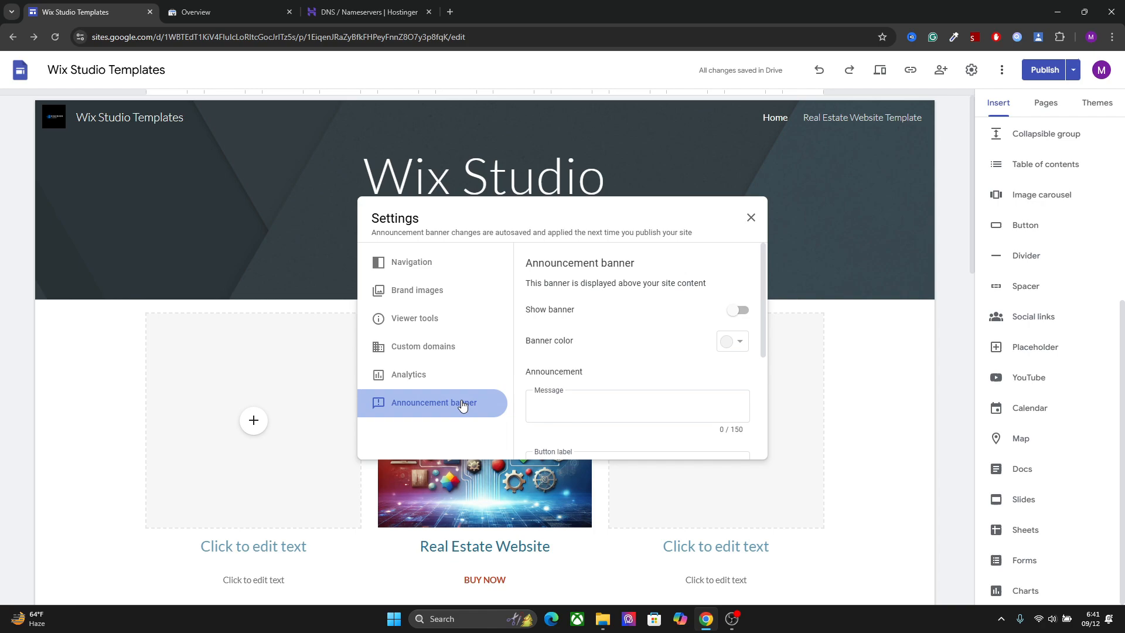
click(745, 312)
click(733, 341)
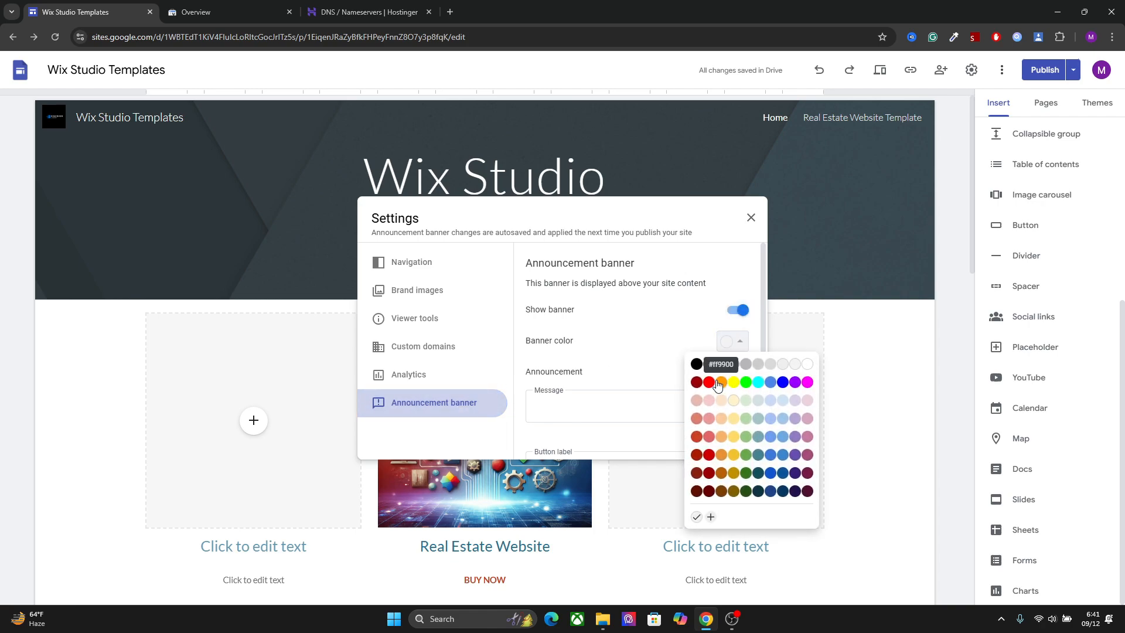
click(707, 382)
click(730, 345)
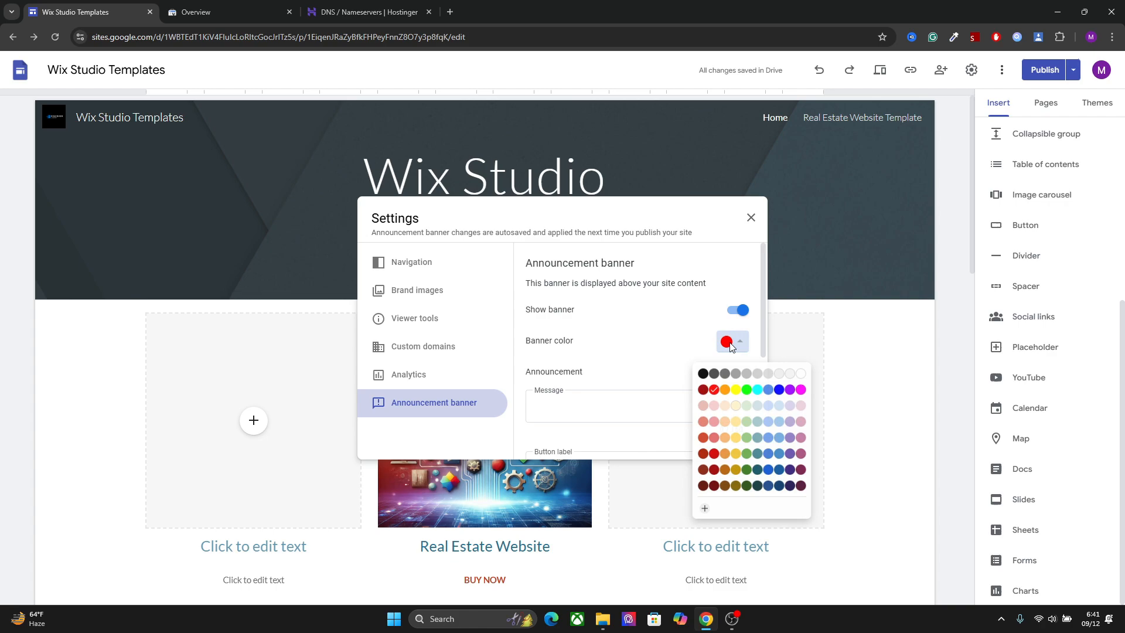
click(758, 389)
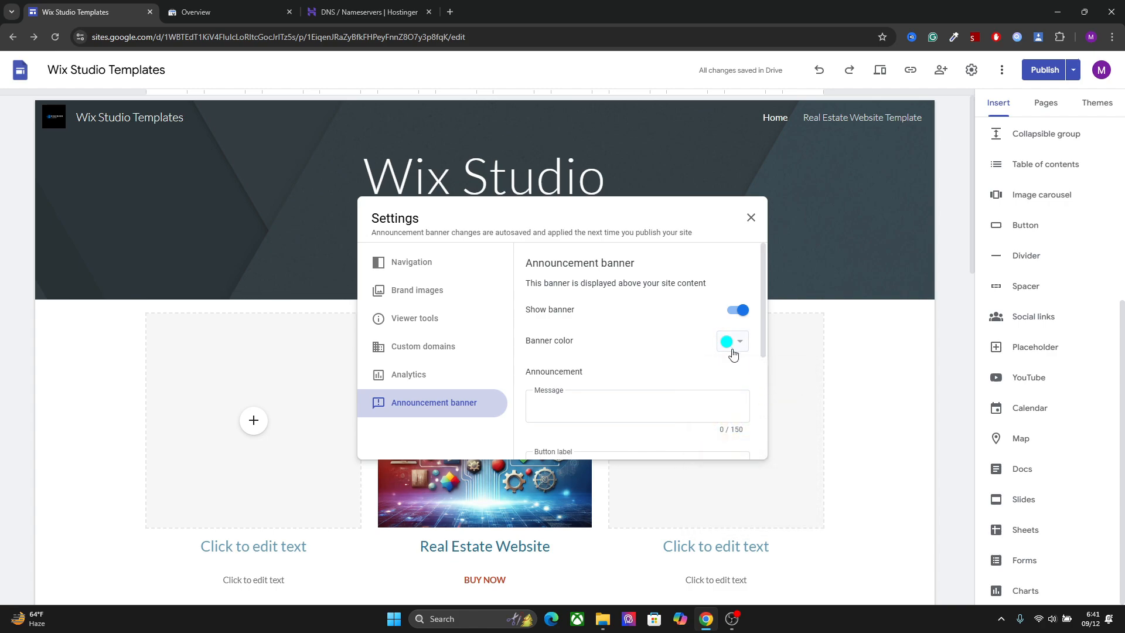
click(732, 346)
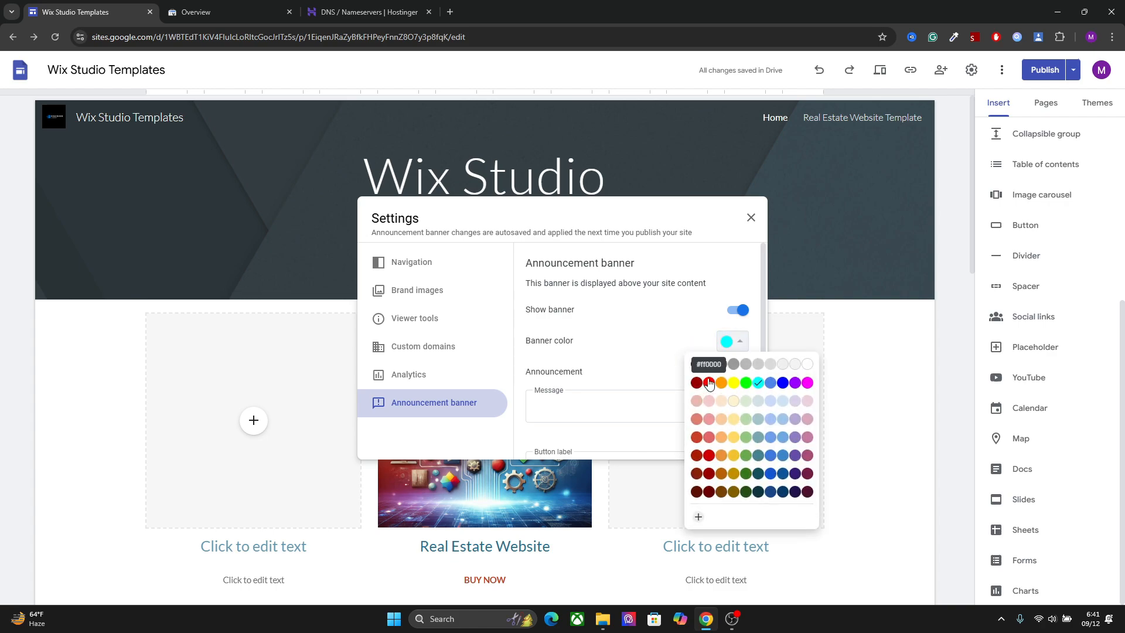
click(709, 383)
Enter "DEMO Announcement" as the announcement banner's message
click(632, 410)
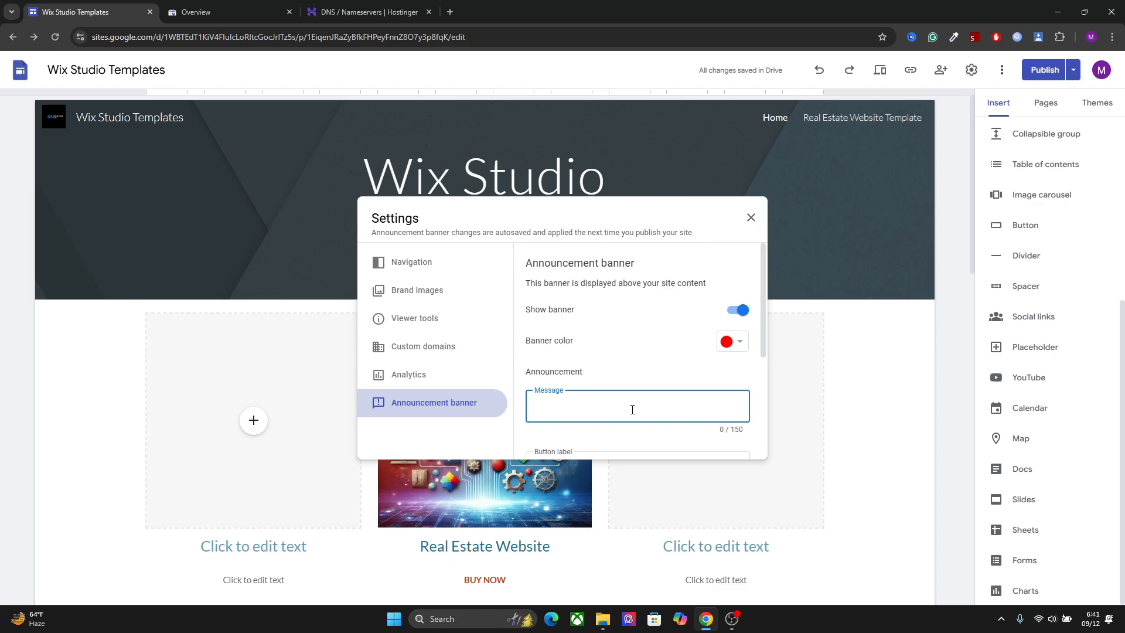
text(DEMO Announcement)
Label the announcement banner's button "Christmas Sale"
drag(765, 349, 753, 453)
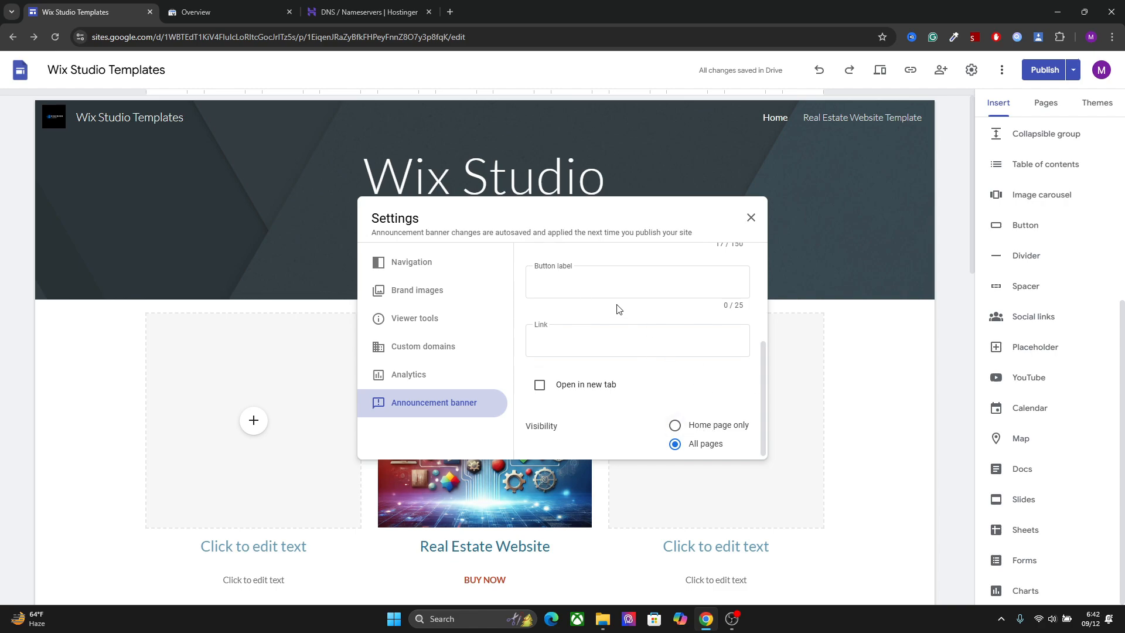
click(598, 286)
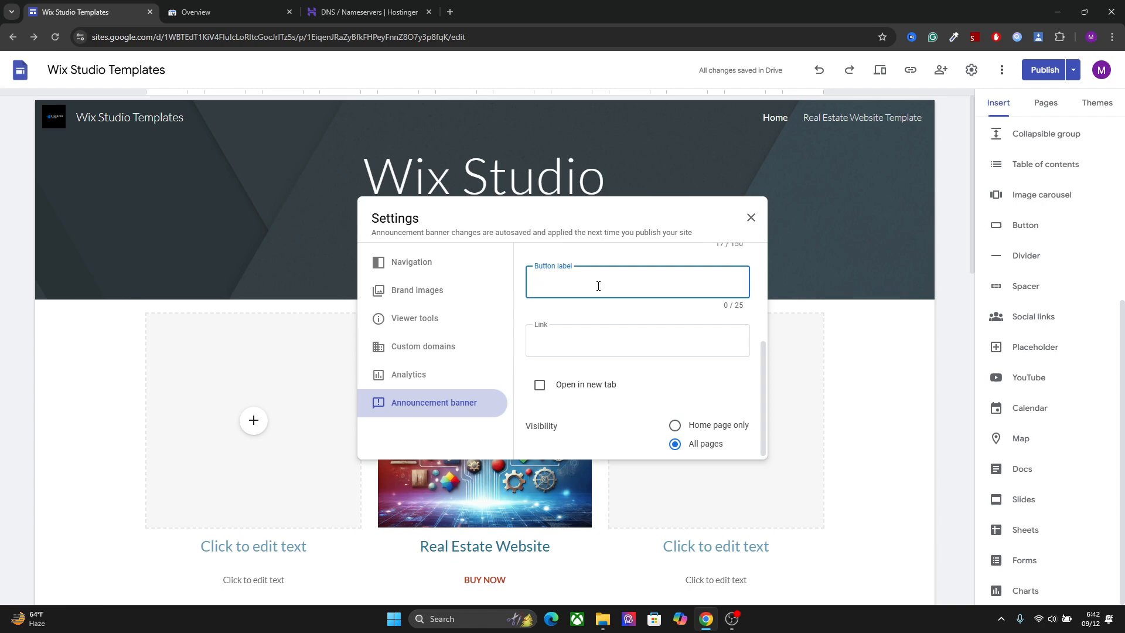
text(Chr)
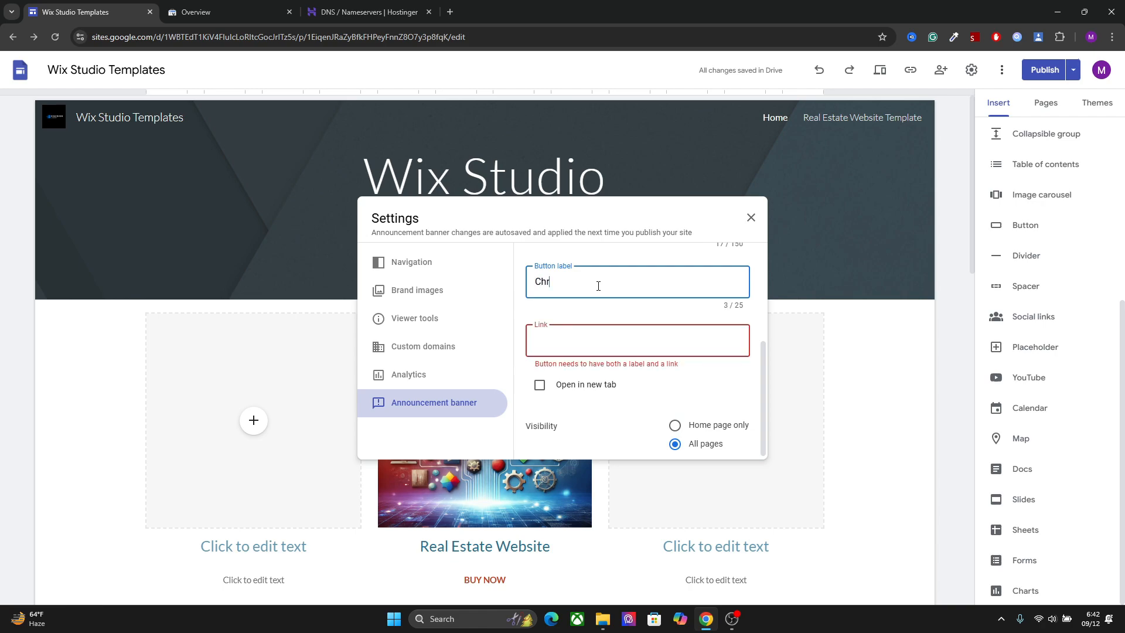
text(istmas Sale)
Link the banner button to demolink.com, make it open in a new tab, and close the site settings
click(599, 333)
text(d)
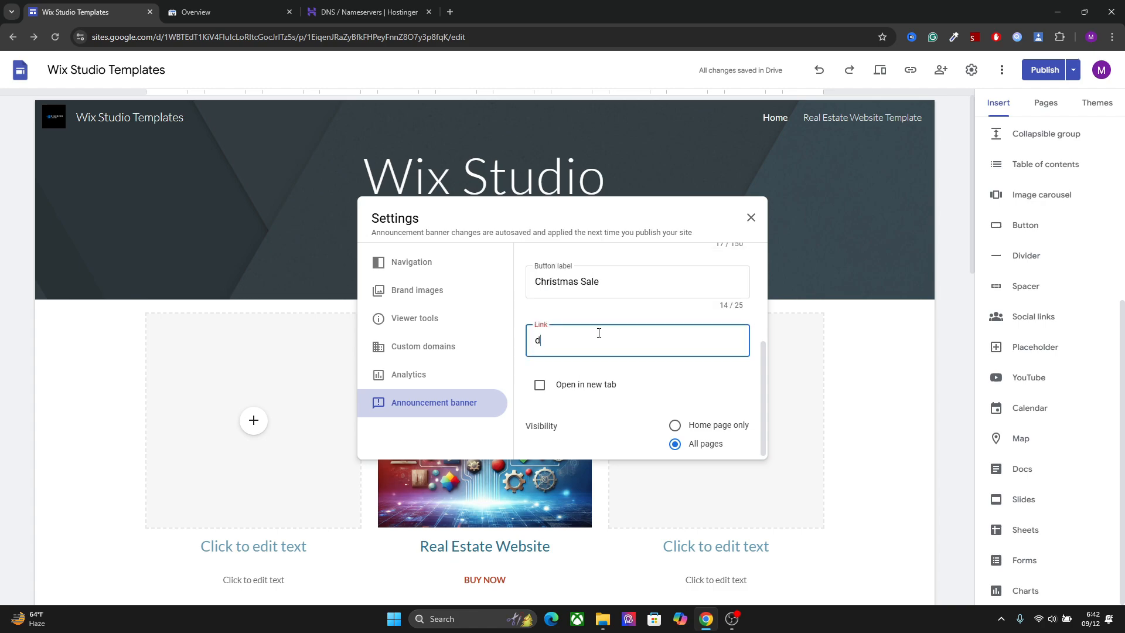
text(emo link.)
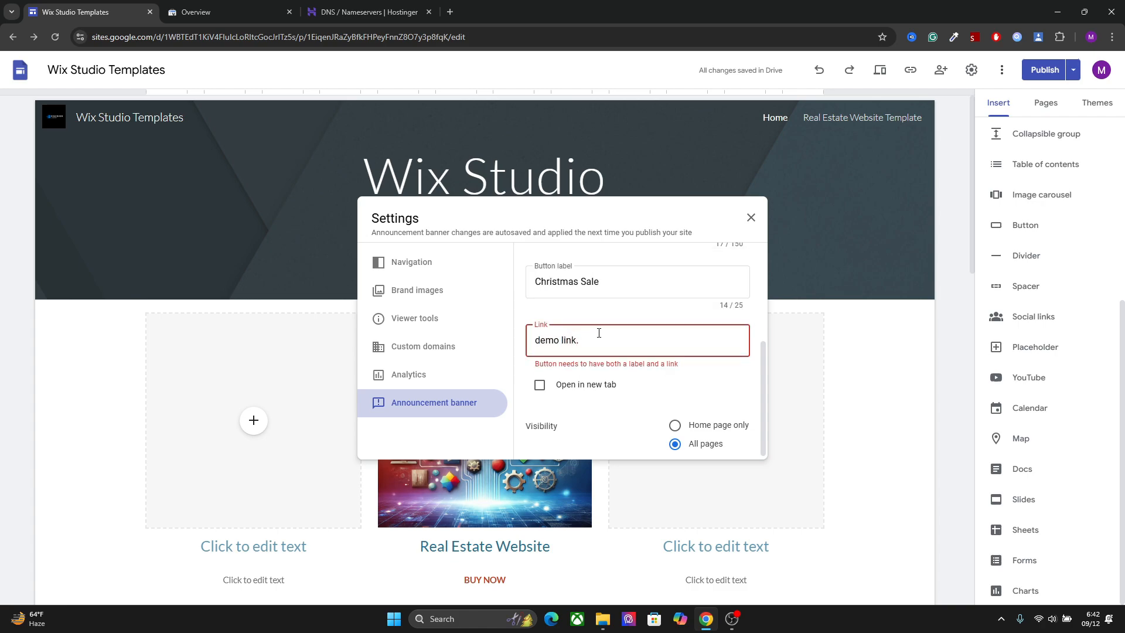
text(com)
key(BackSpace)
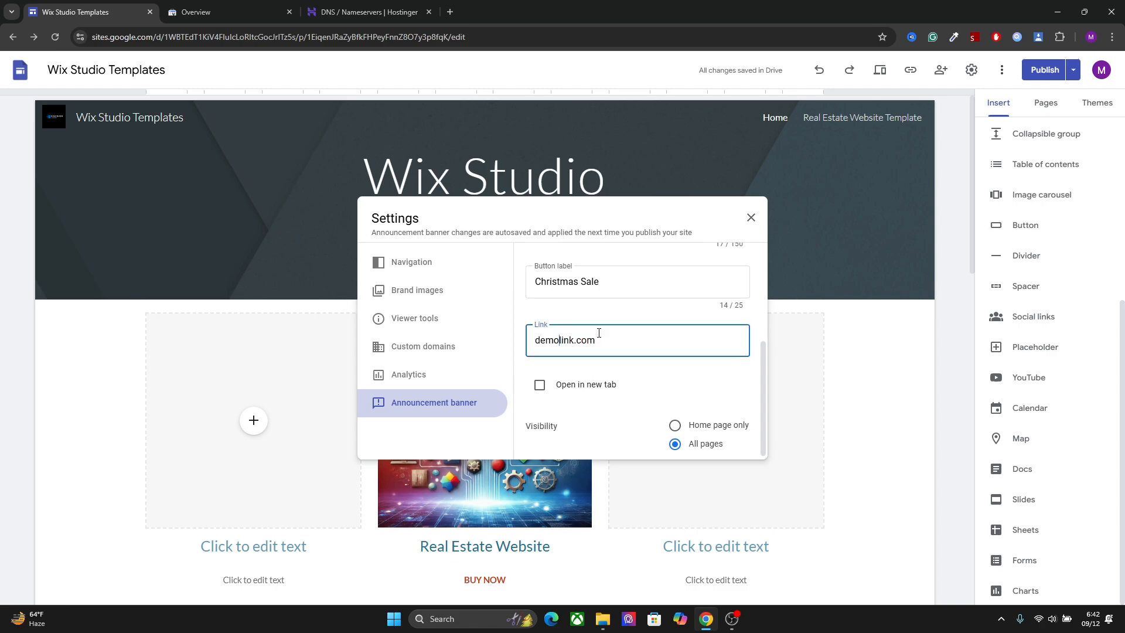
click(539, 385)
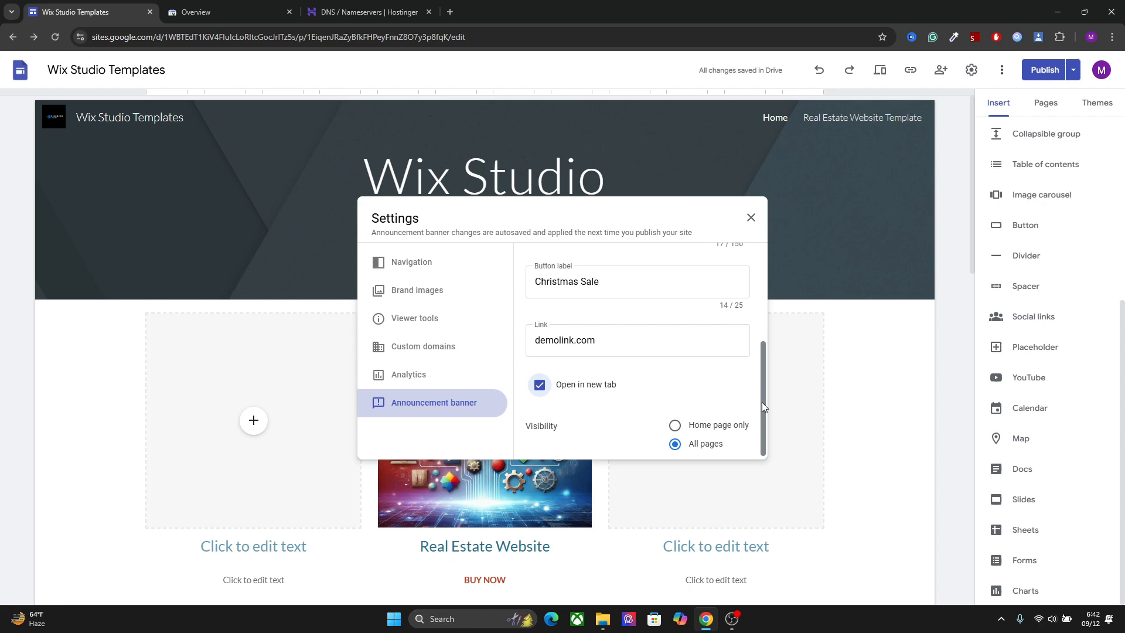
drag(762, 402, 772, 226)
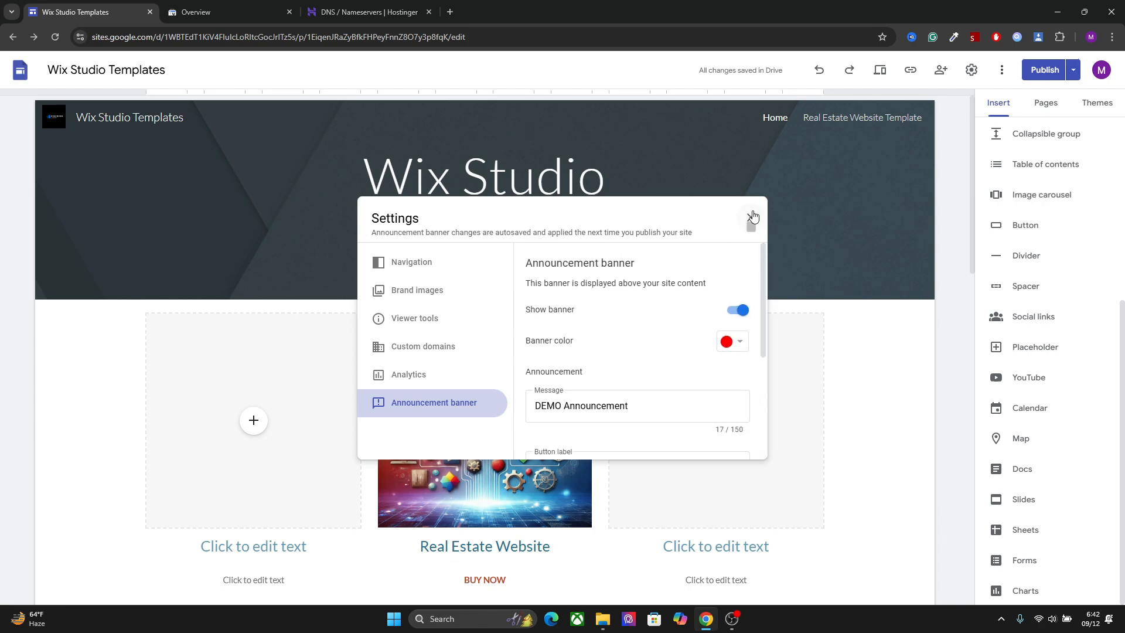
click(751, 215)
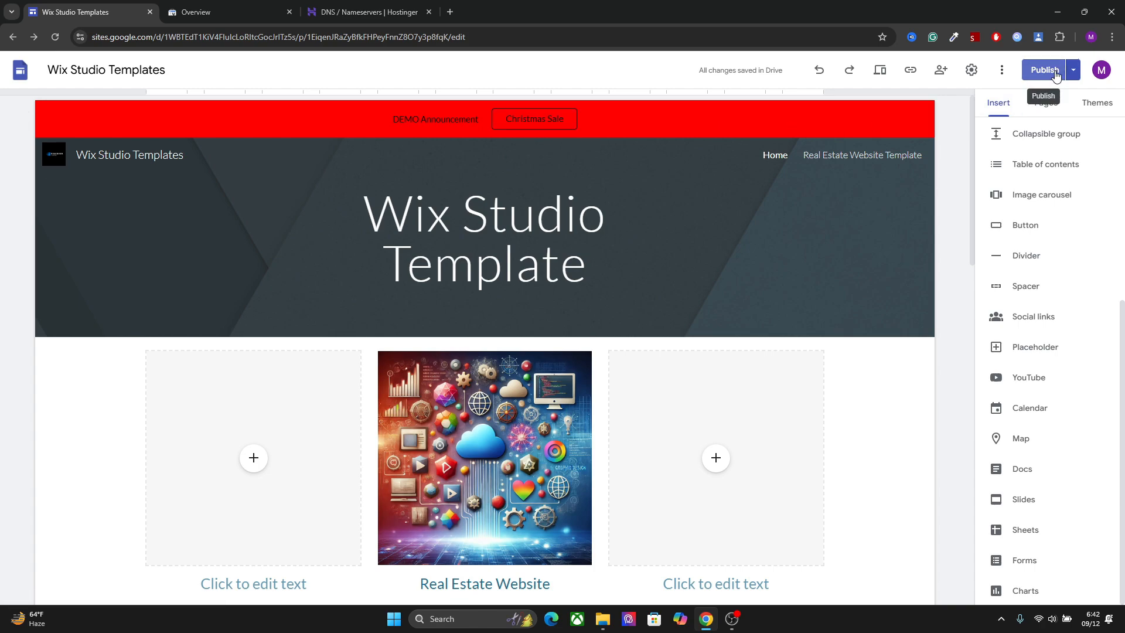
Apply the Diplomat theme to the site and publish the changes
click(1086, 105)
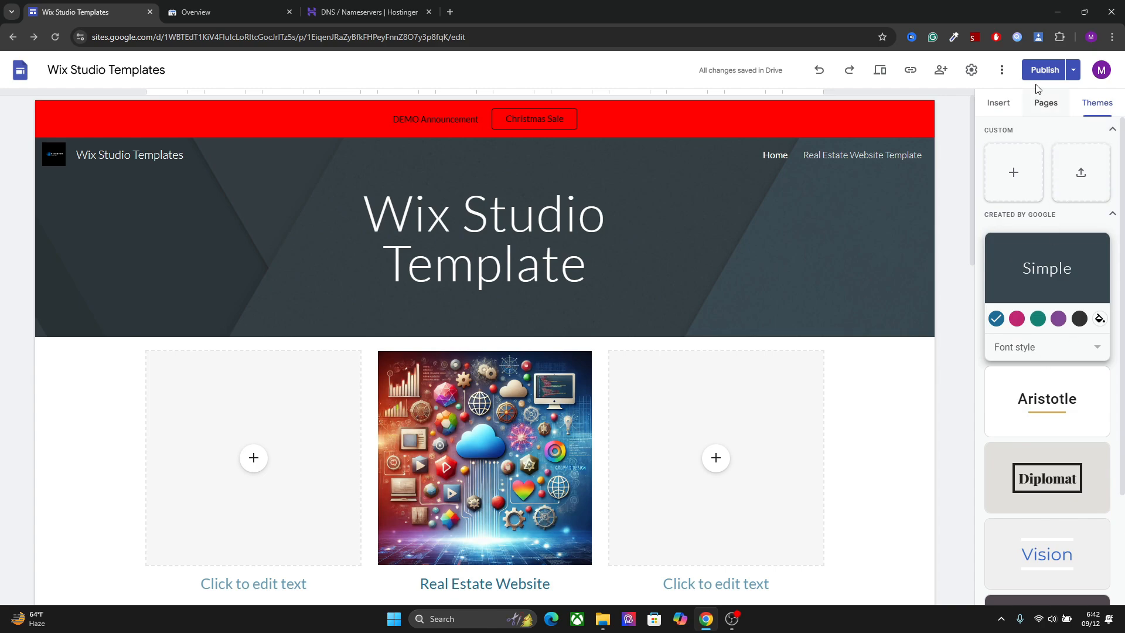
click(1057, 413)
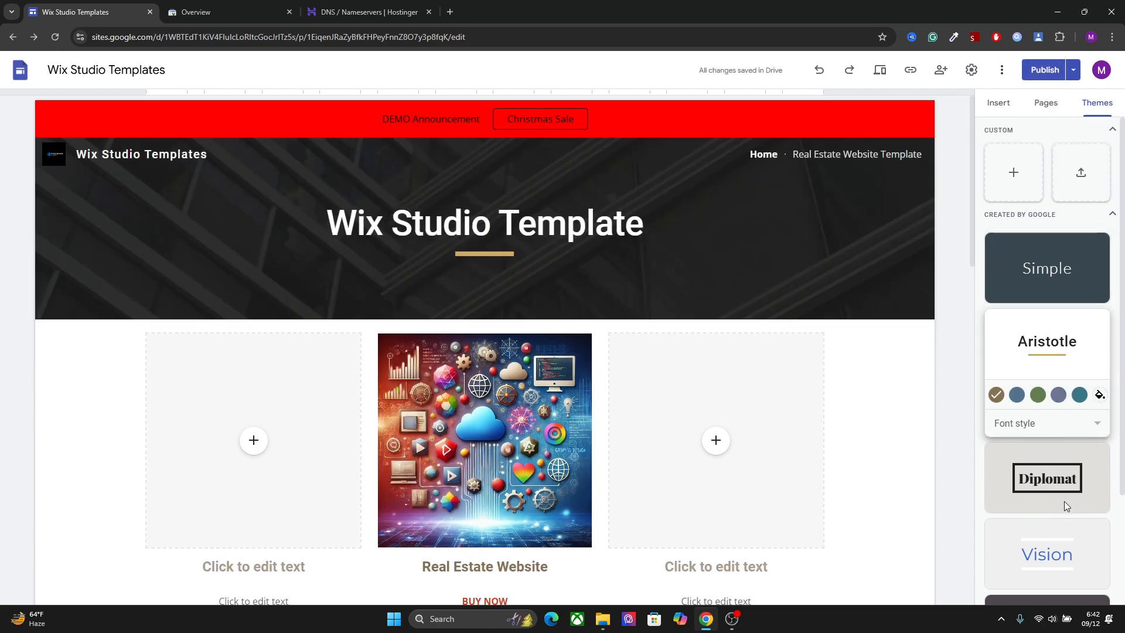
click(1064, 501)
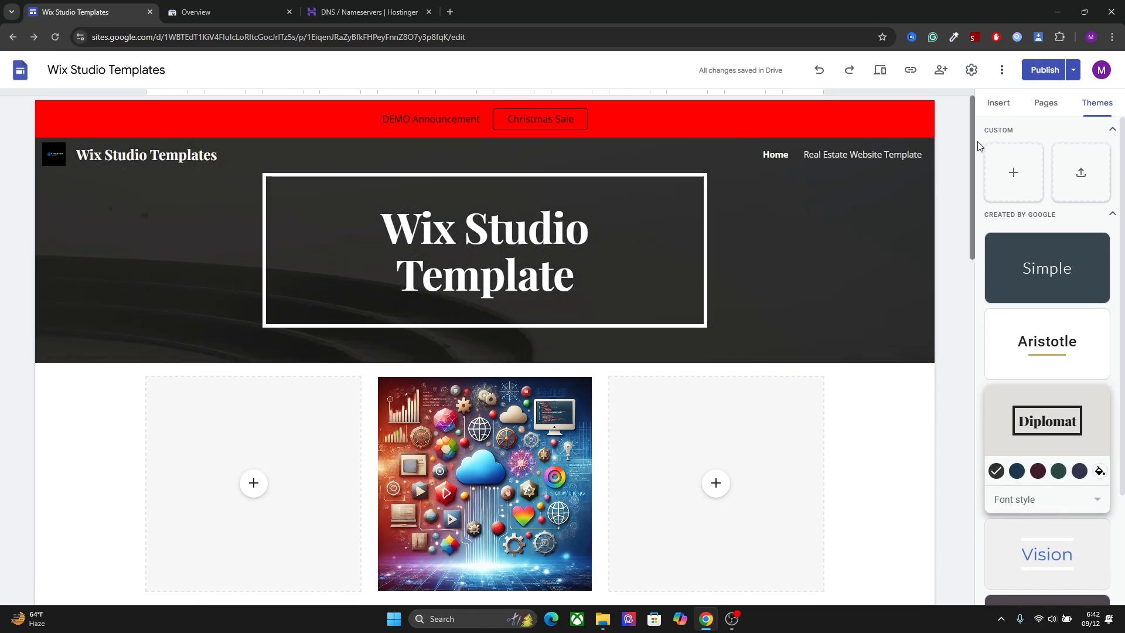
click(1042, 71)
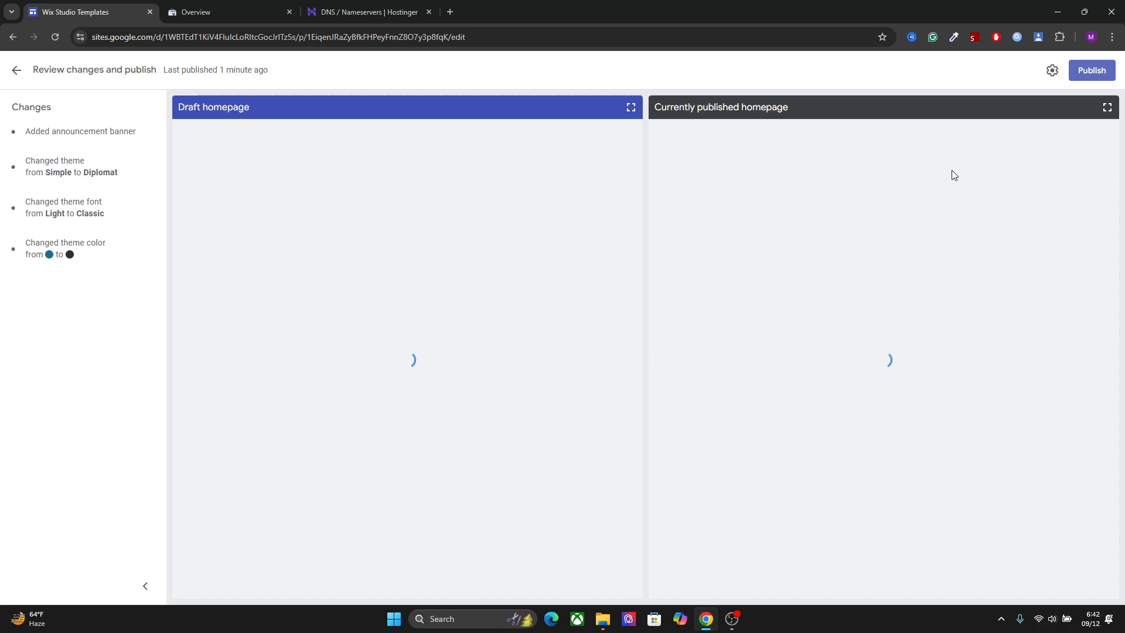
click(1091, 70)
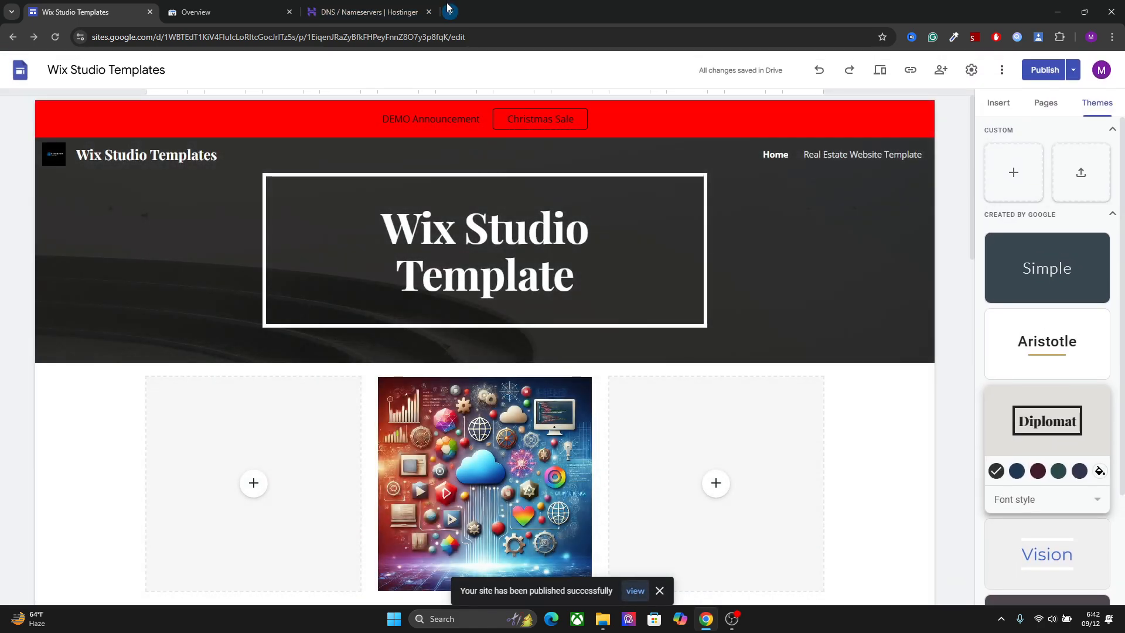
View the published site's home page and open its Real Estate Website Template page
click(635, 590)
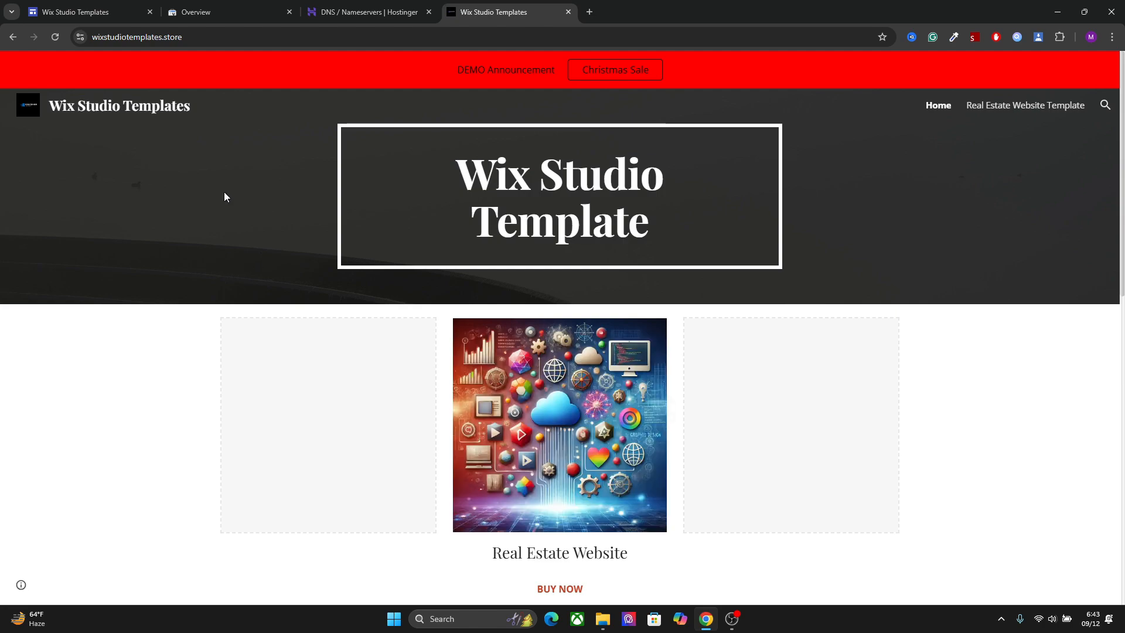
mouse_move(1122, 202)
mouse_down()
mouse_move(1112, 342)
mouse_move(1122, 199)
mouse_up()
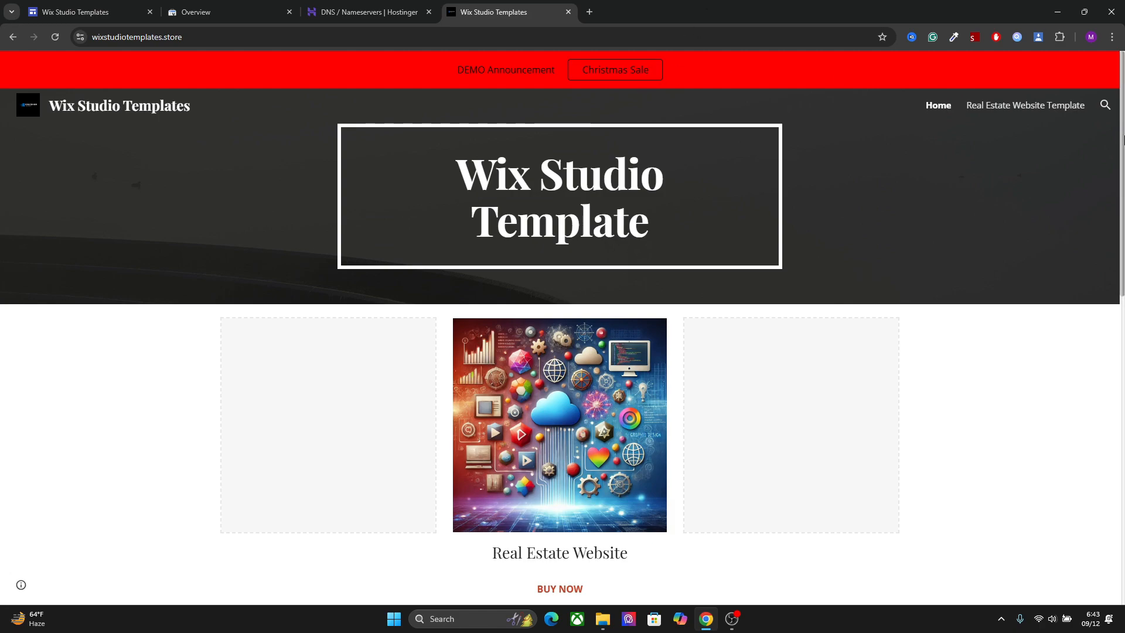
drag(1123, 136, 1123, 241)
click(579, 174)
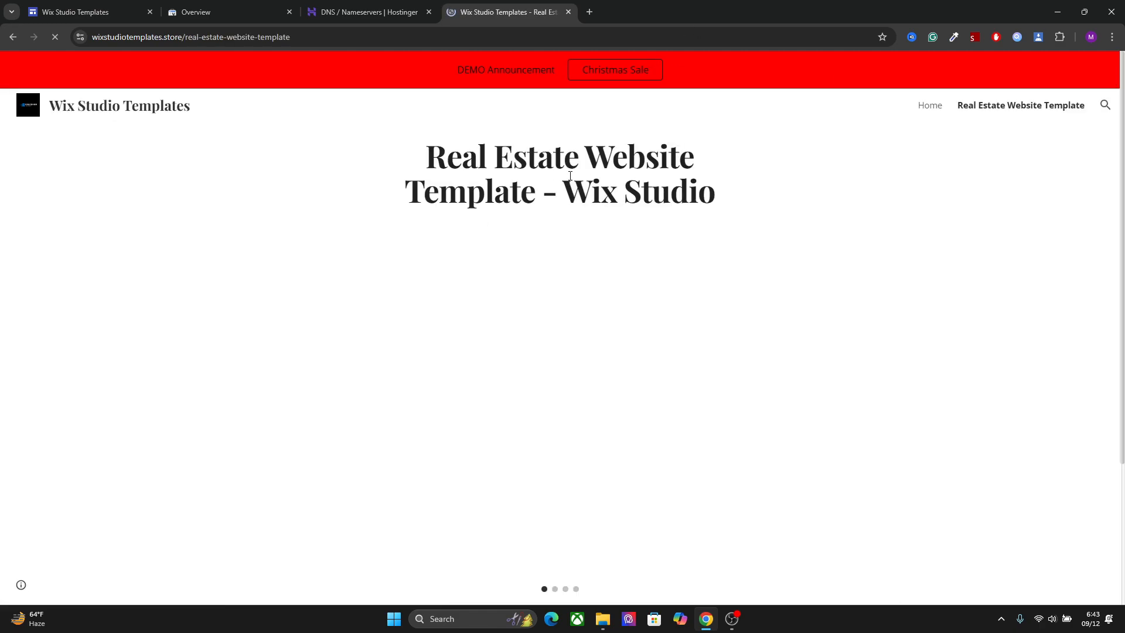
Browse the image carousel on the published template page and test the Buy Template link
drag(1123, 174, 1118, 312)
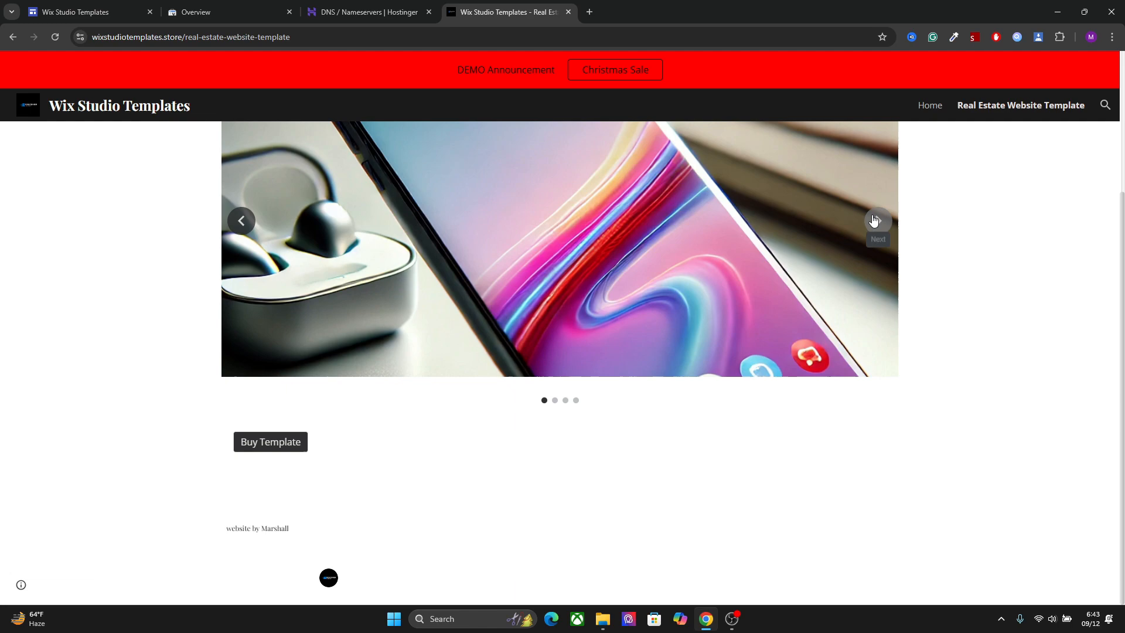
click(874, 221)
click(874, 220)
click(874, 220)
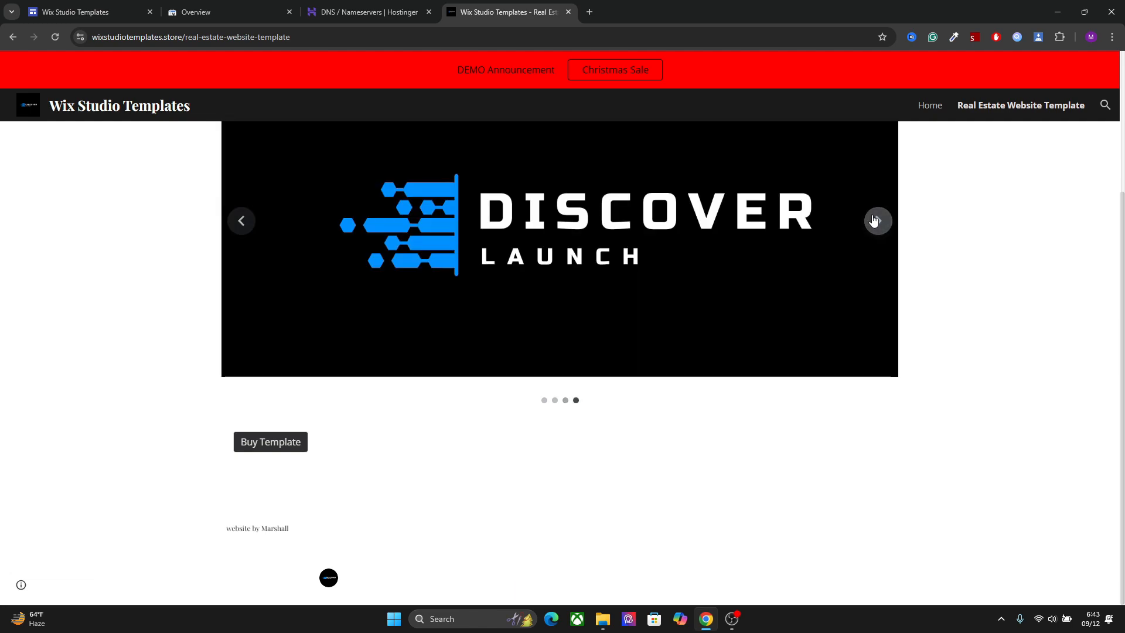
click(271, 443)
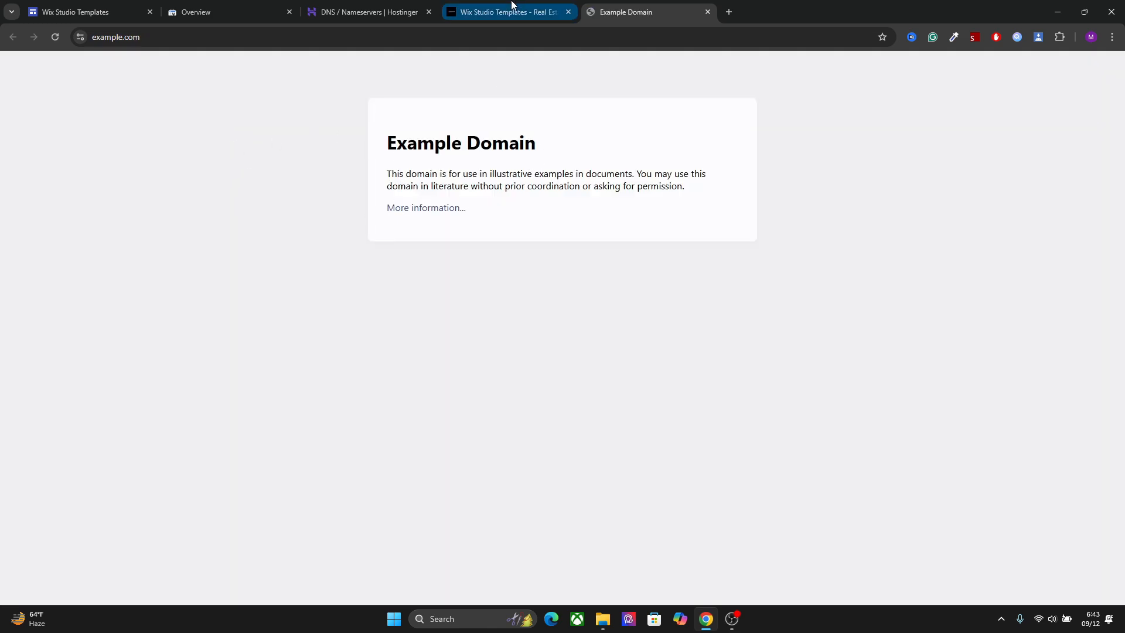
click(708, 12)
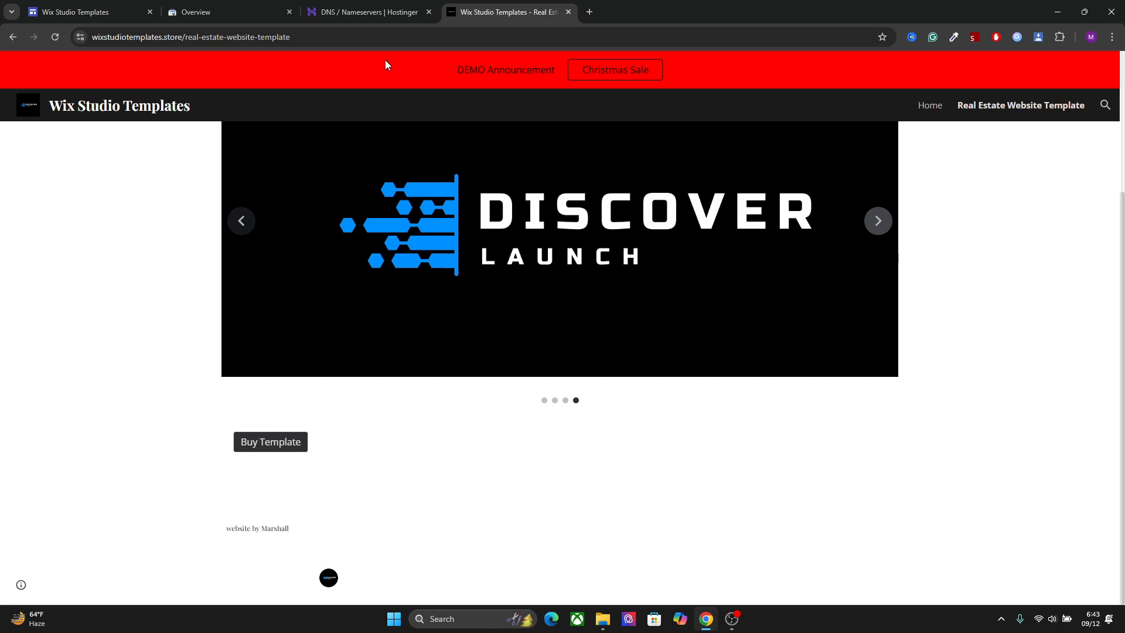
Copy the published real-estate-website-template page's URL and inspect it in Google Search Console
click(290, 40)
right_click(290, 40)
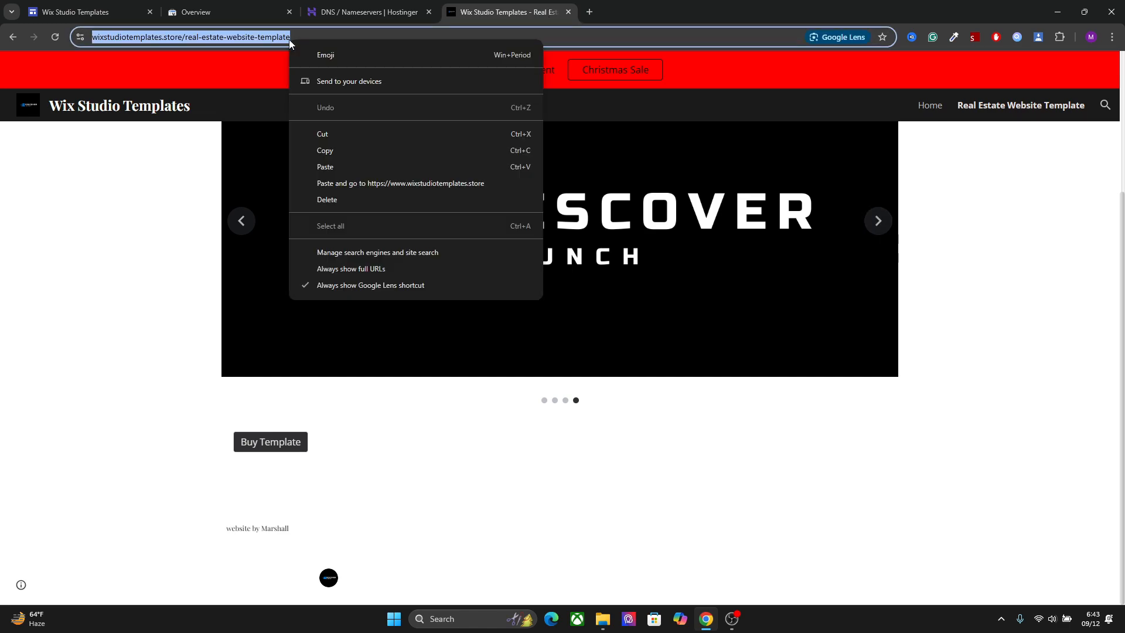
click(331, 152)
click(236, 7)
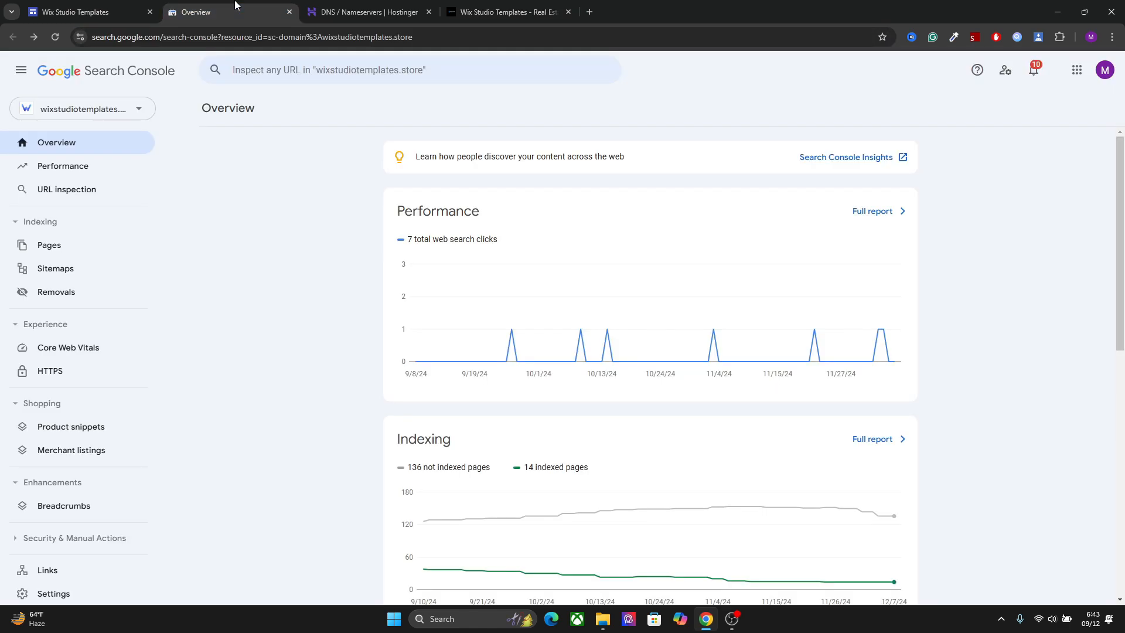
right_click(342, 80)
click(375, 193)
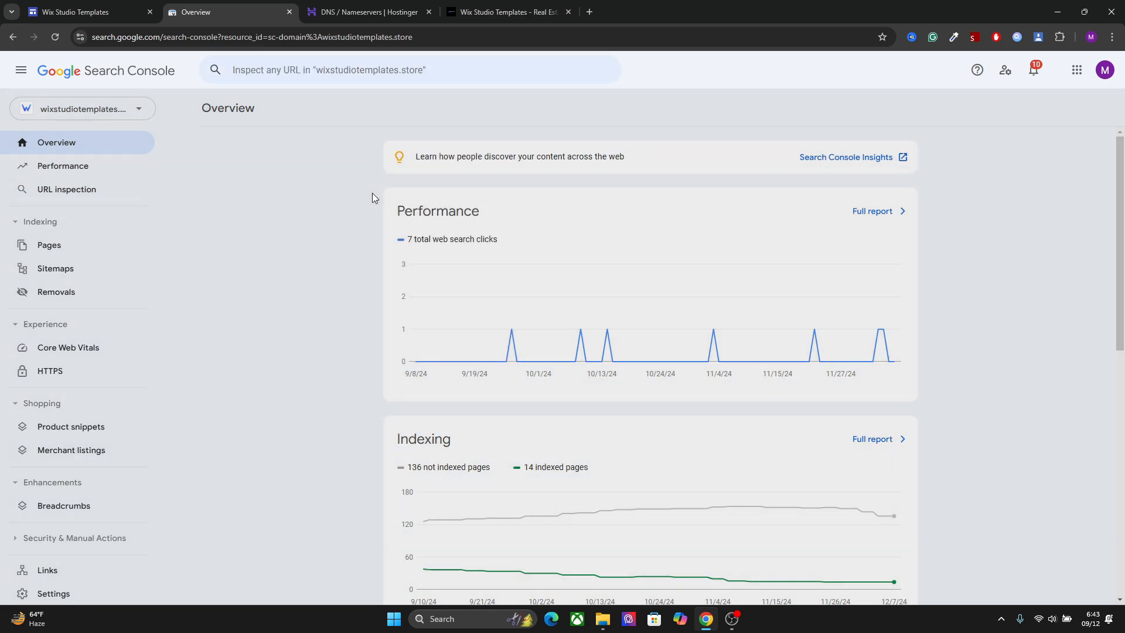
key(Return)
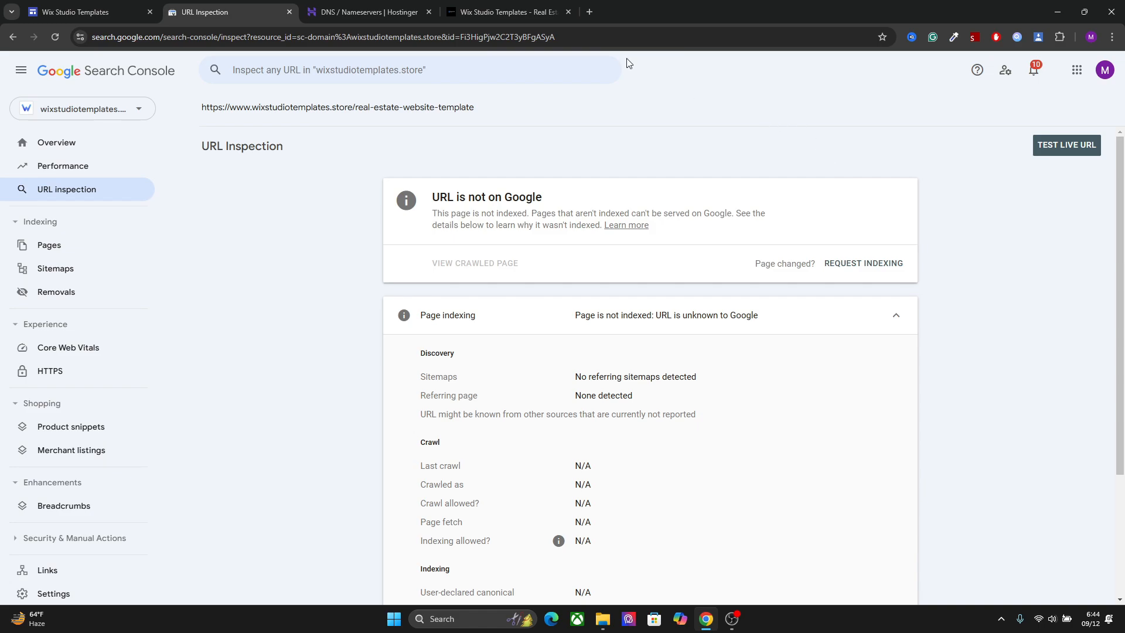
Close the published site's browser tab and return to the Google Sites editor
click(496, 6)
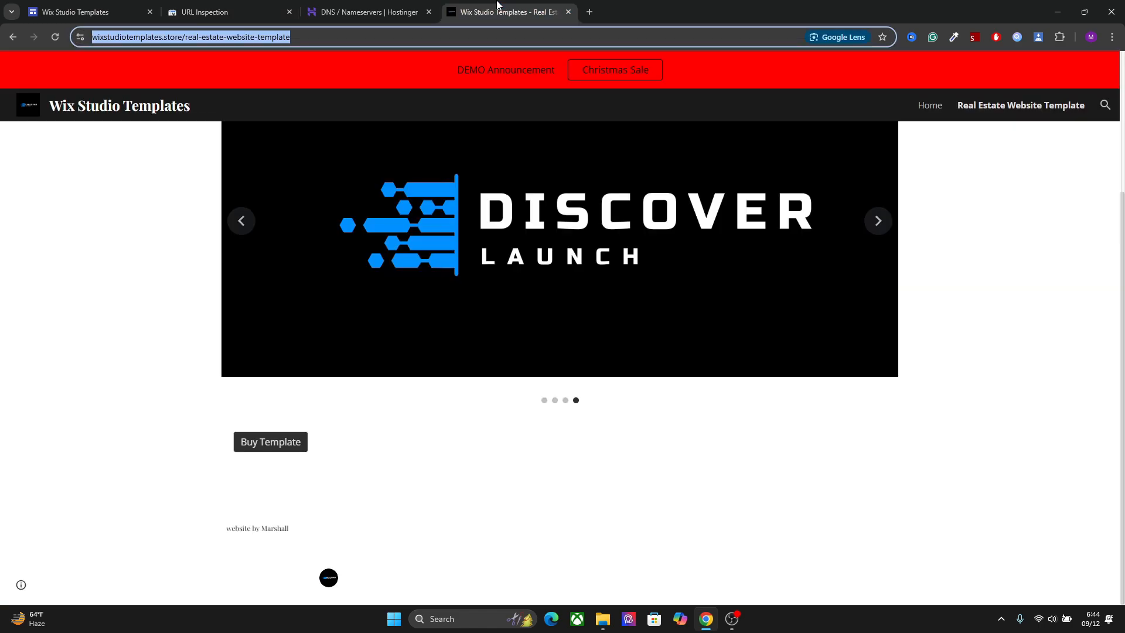
click(568, 11)
click(245, 7)
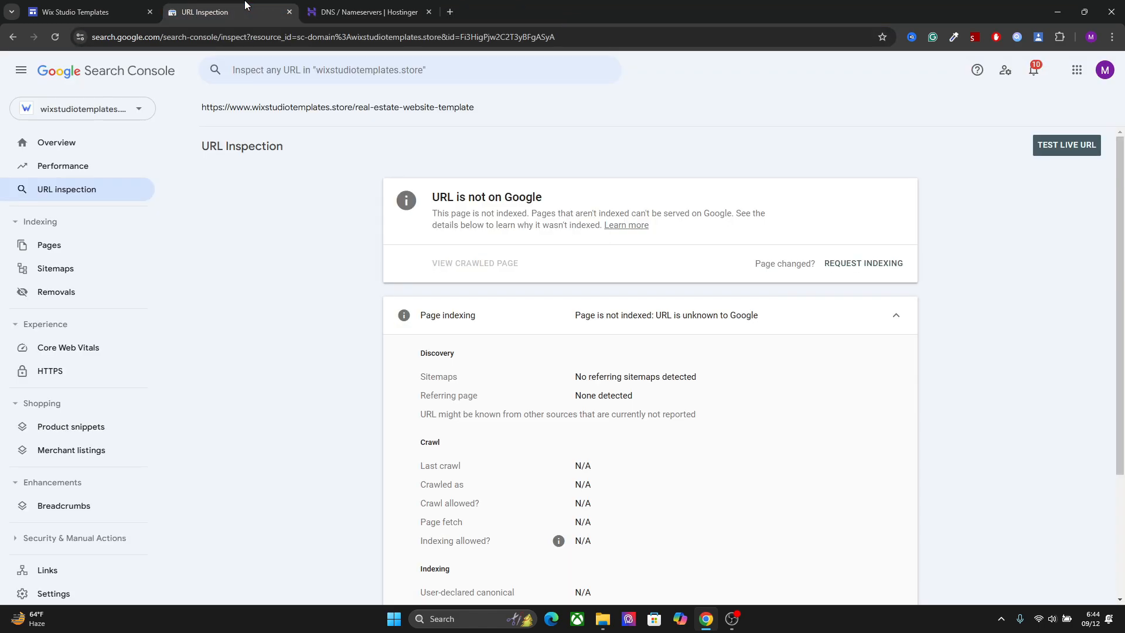
click(156, 7)
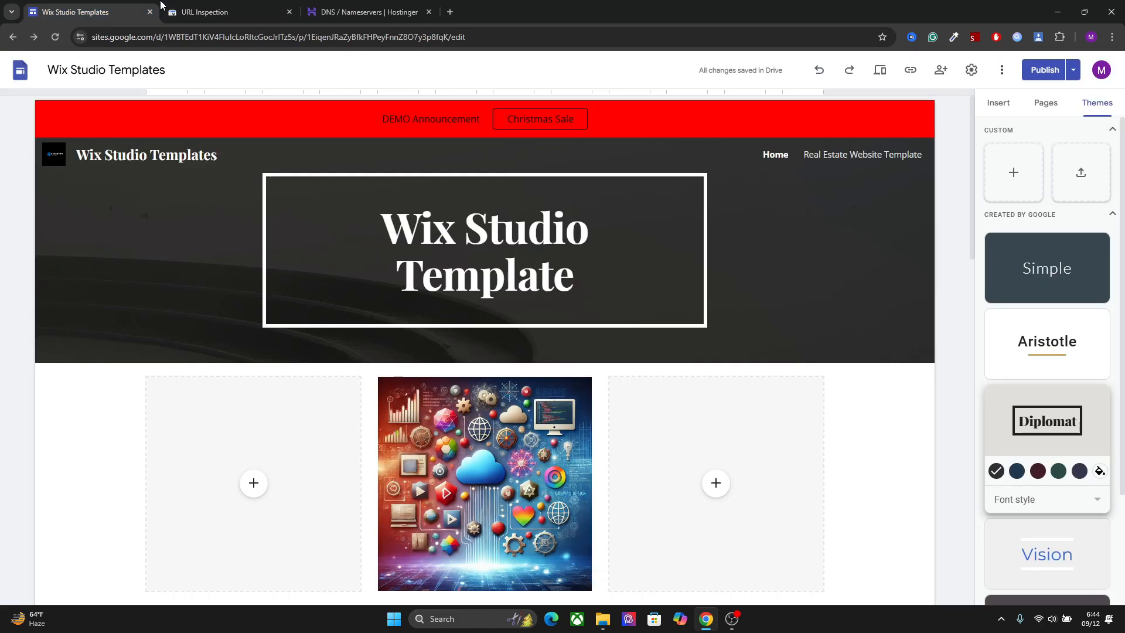